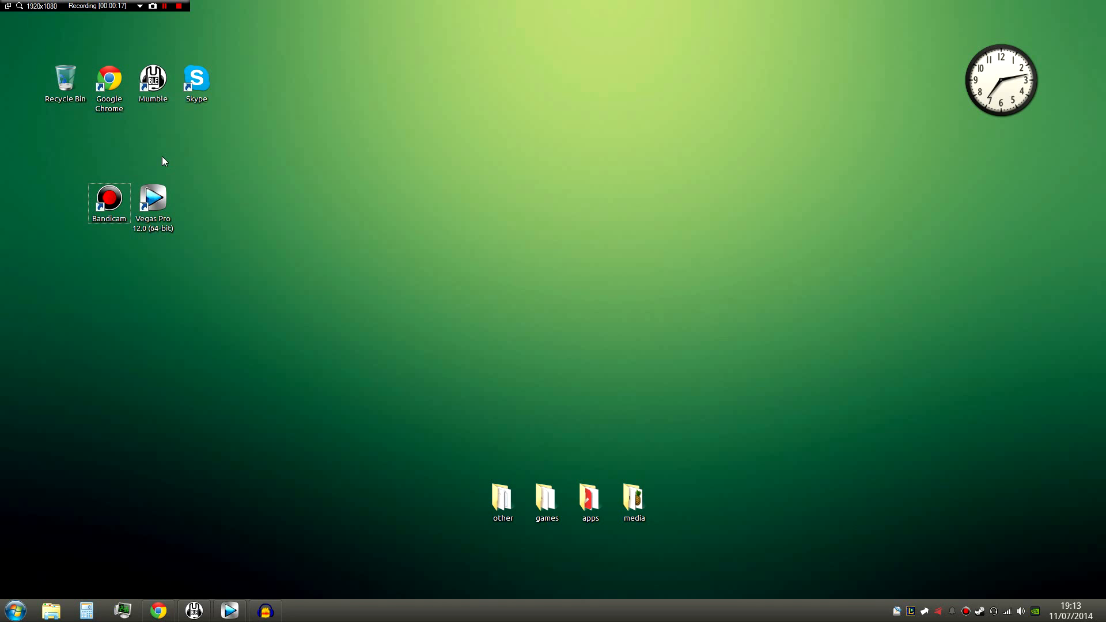
drag(77, 153, 29, 125)
click(236, 294)
click(60, 138)
drag(223, 183, 1, 267)
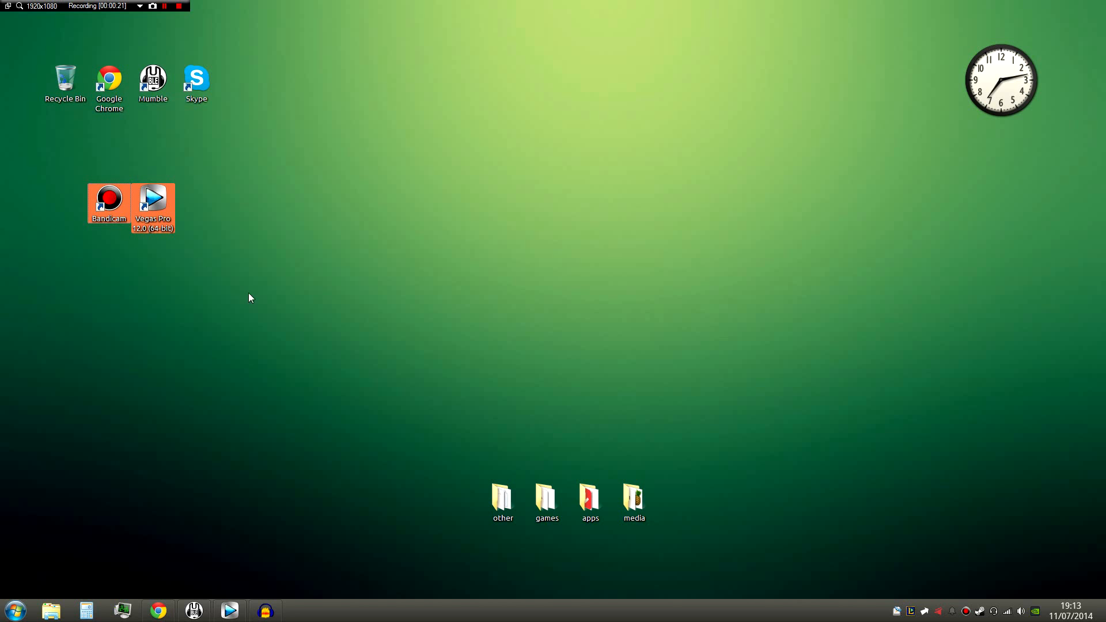
drag(316, 312, 1, 155)
click(0, 155)
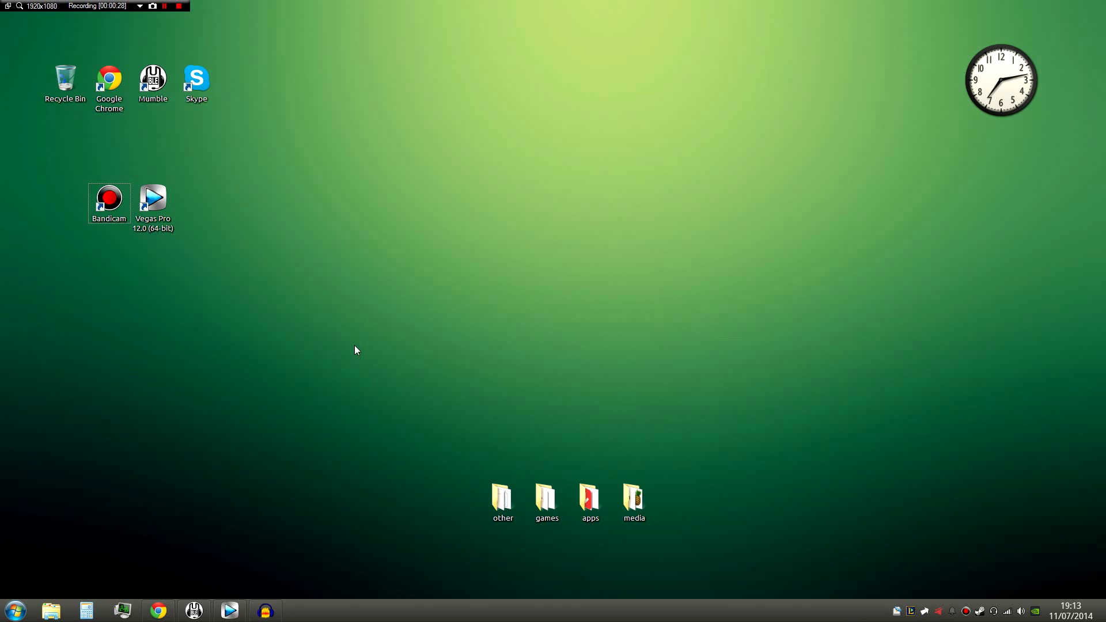
drag(279, 298, 9, 157)
click(8, 157)
- Open the Bandicam window and examine its video and audio format settings, then minimise it
click(966, 612)
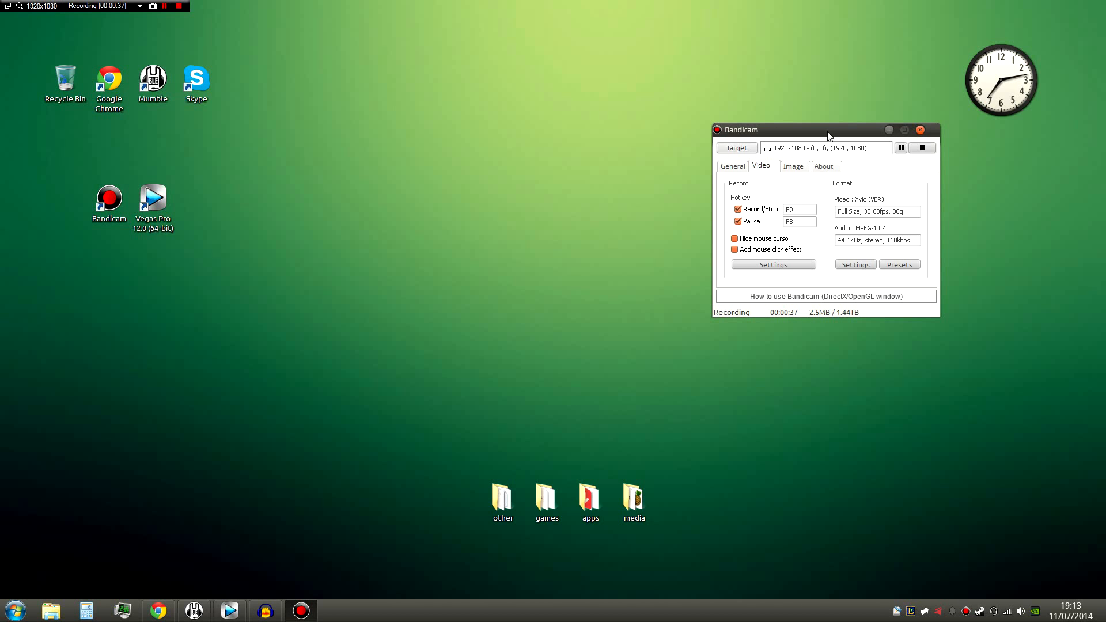
drag(829, 136, 597, 140)
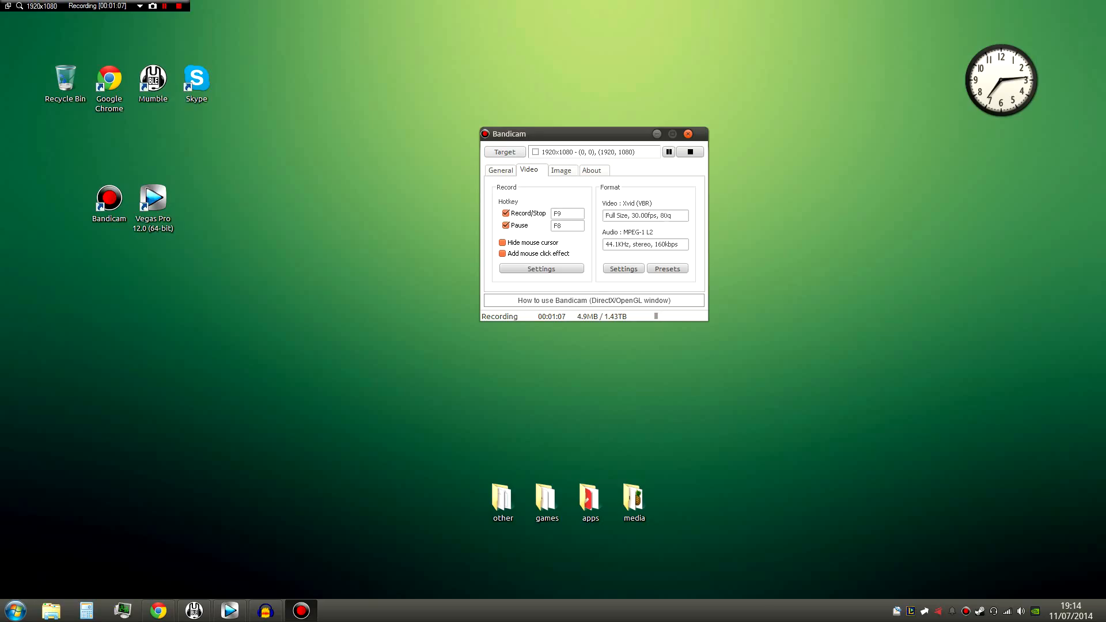
drag(635, 216, 632, 216)
click(643, 216)
double_click(645, 216)
click(647, 215)
click(650, 215)
mouse_move(651, 215)
mouse_down()
mouse_move(636, 216)
mouse_move(653, 216)
mouse_up()
click(635, 215)
click(652, 215)
drag(632, 244, 672, 215)
click(657, 133)
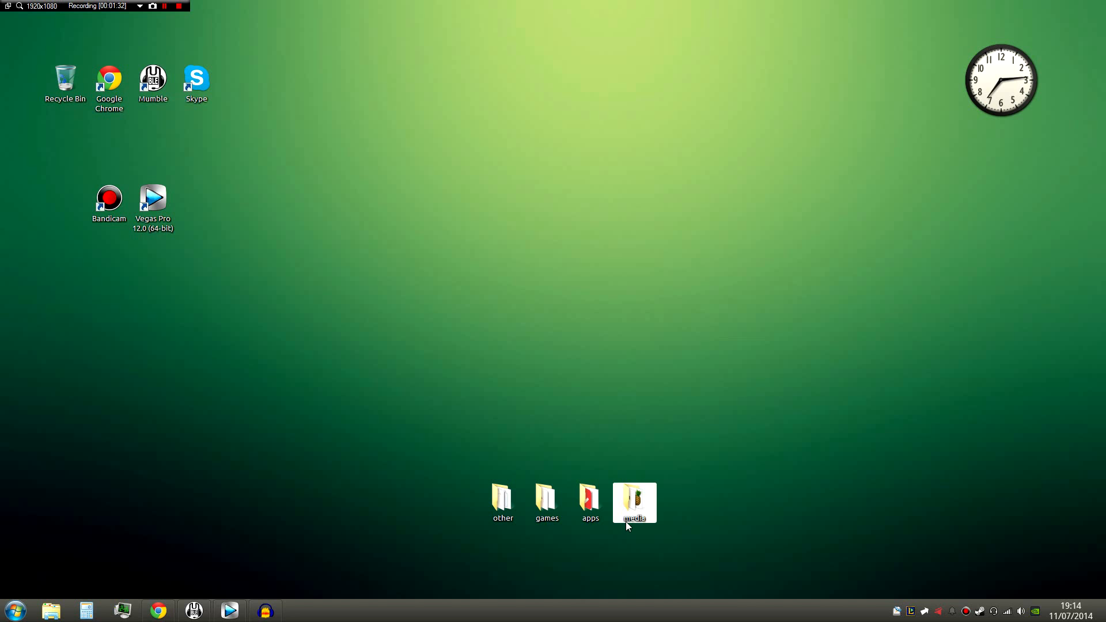
- Open the CSGO Clips folder inside media > Video Stuff > Recordings and look over its clips
double_click(641, 508)
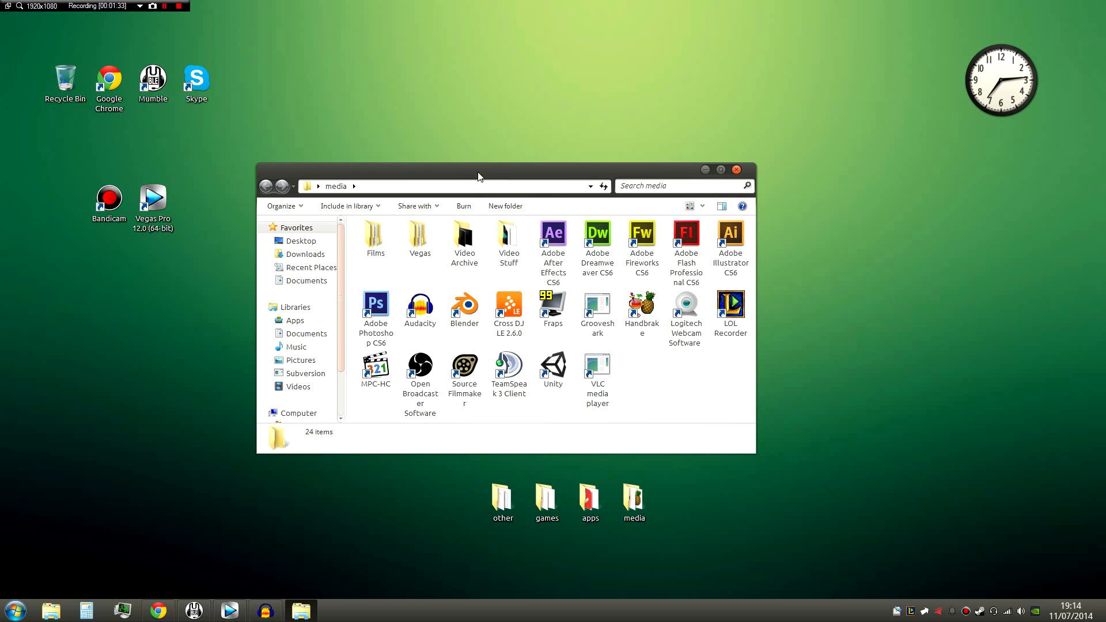
drag(478, 176, 591, 108)
click(582, 175)
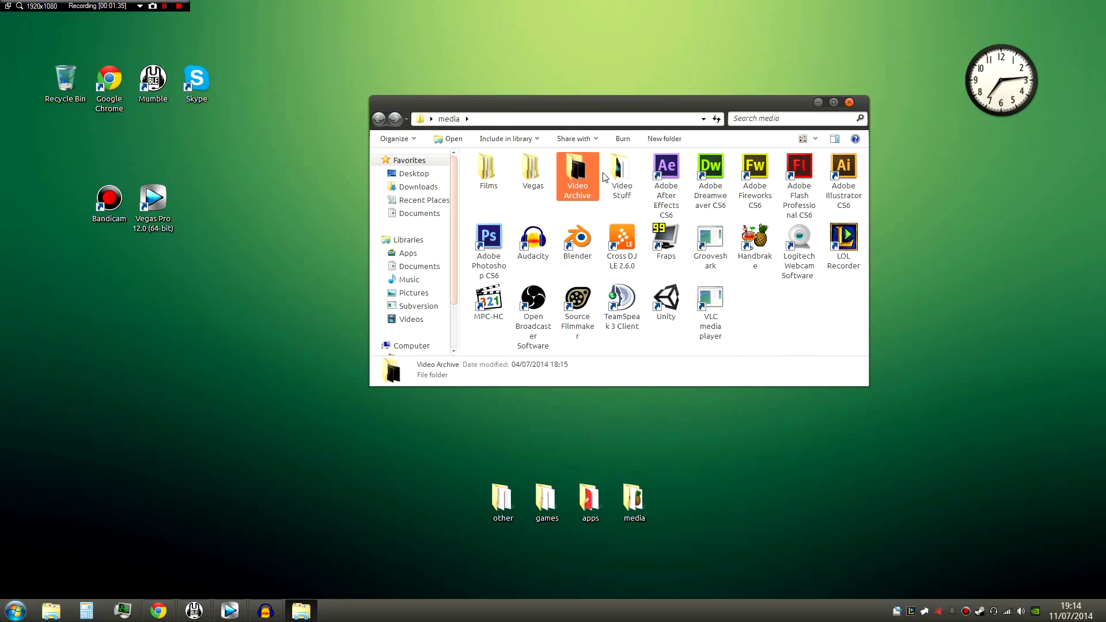
double_click(619, 173)
double_click(512, 171)
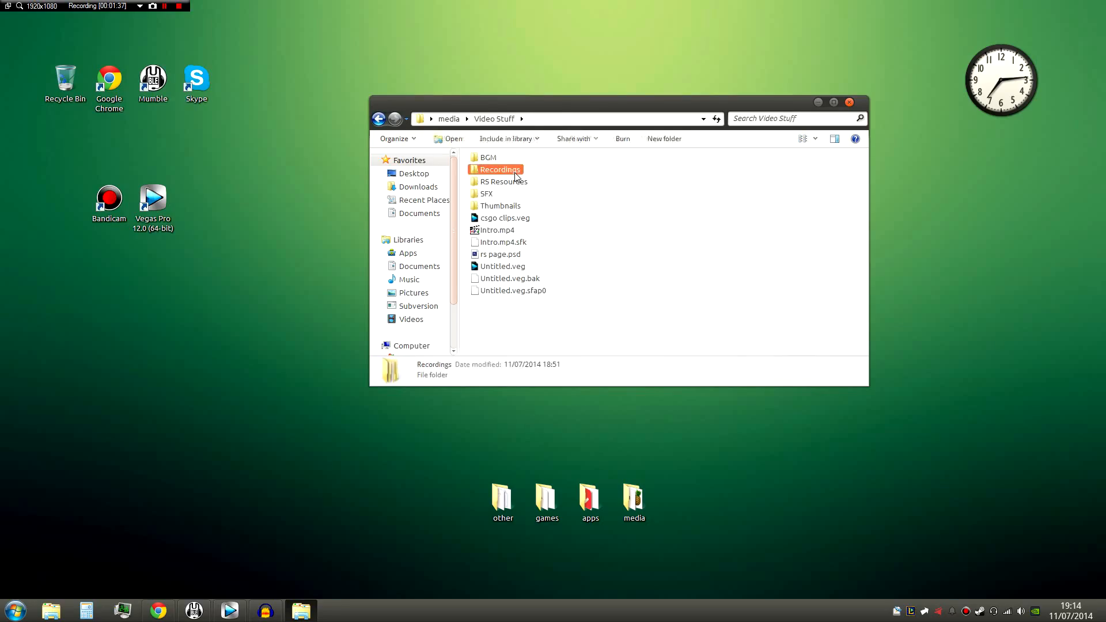
double_click(498, 180)
click(501, 199)
click(668, 252)
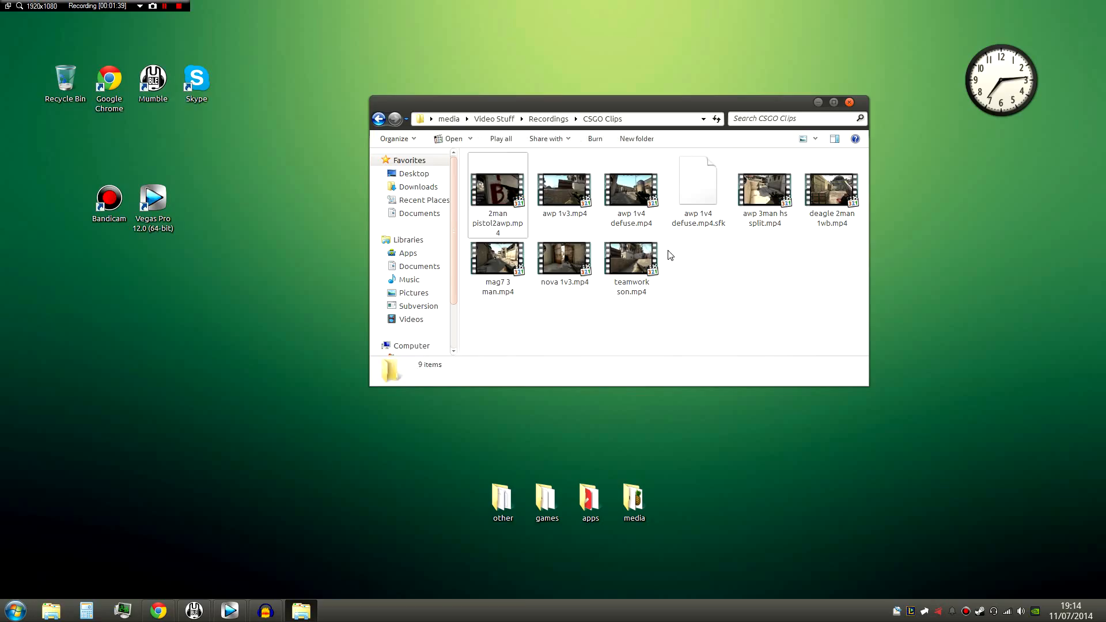
click(643, 269)
click(726, 315)
click(574, 281)
click(500, 282)
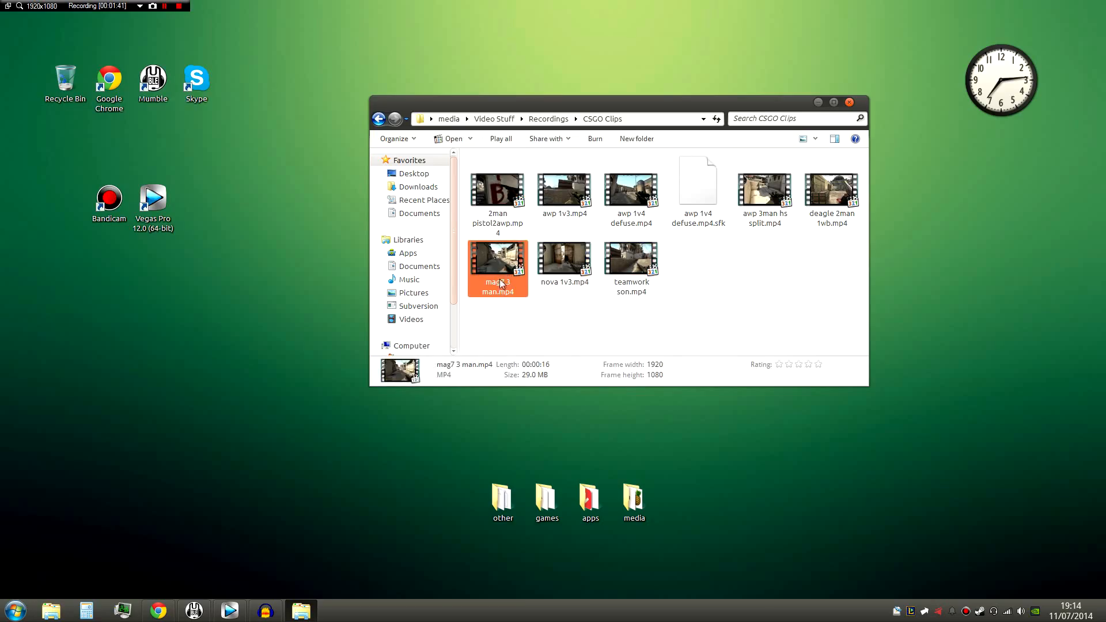
- Switch to Vegas Pro and clear the timeline by deleting the existing clip and both the audio and video tracks
click(230, 611)
click(334, 450)
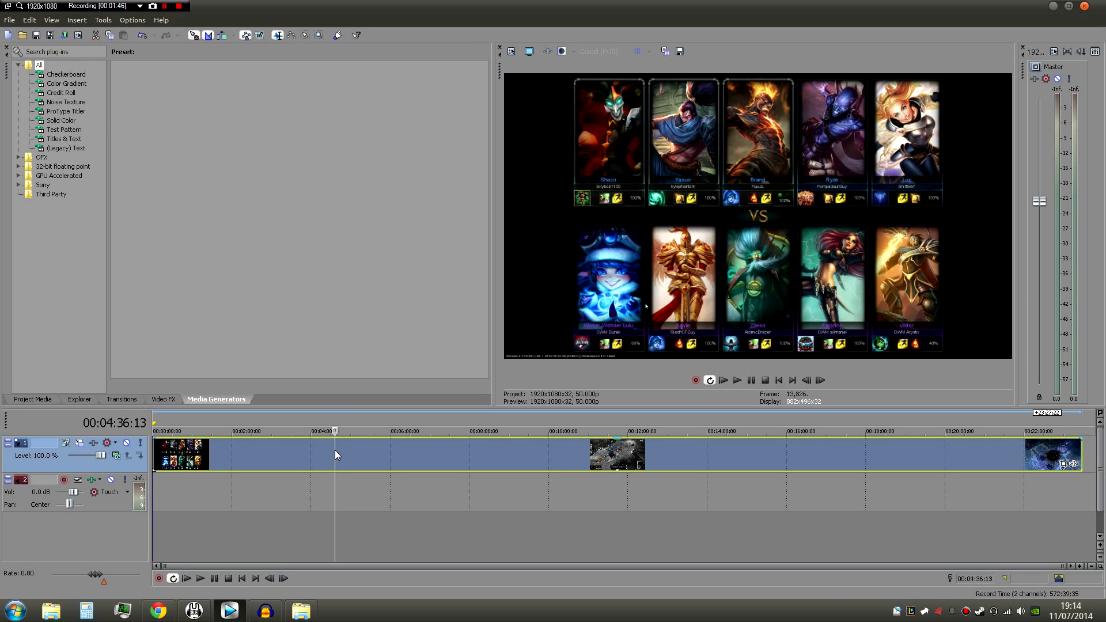
key(Delete)
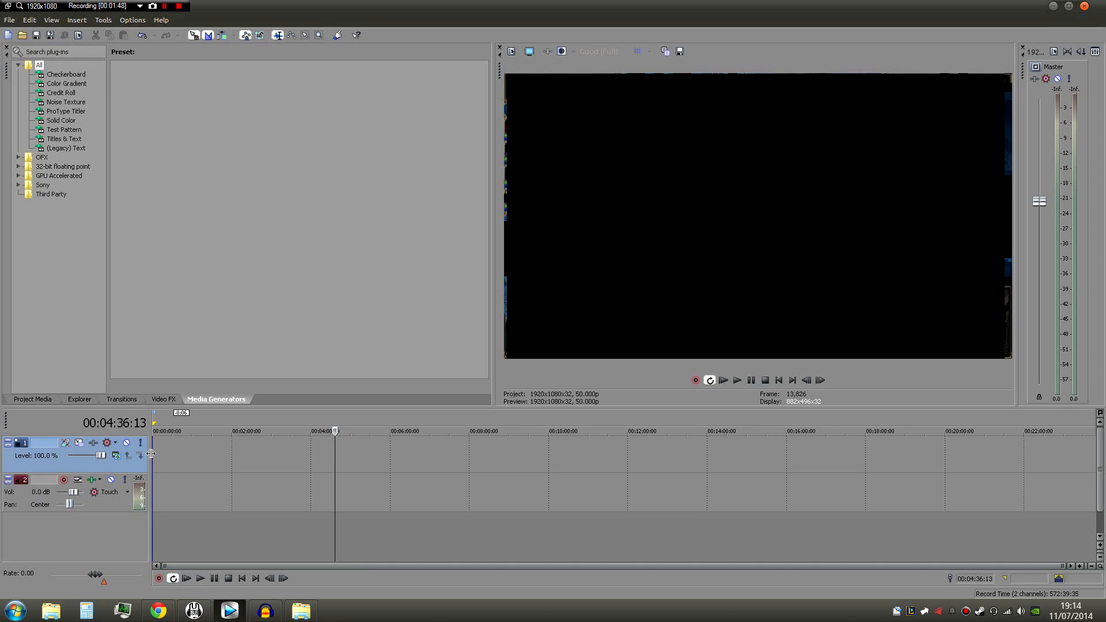
click(99, 507)
key(Delete)
click(85, 462)
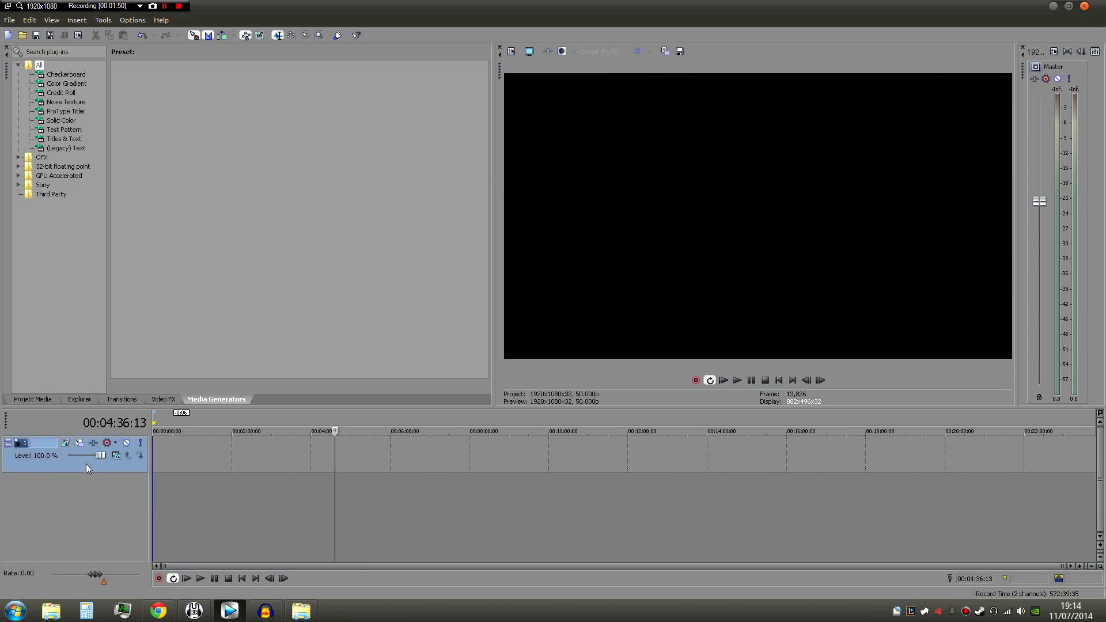
key(Delete)
click(157, 467)
- Return to the CSGO Clips folder and look through the gameplay recordings for a clip to edit
click(300, 610)
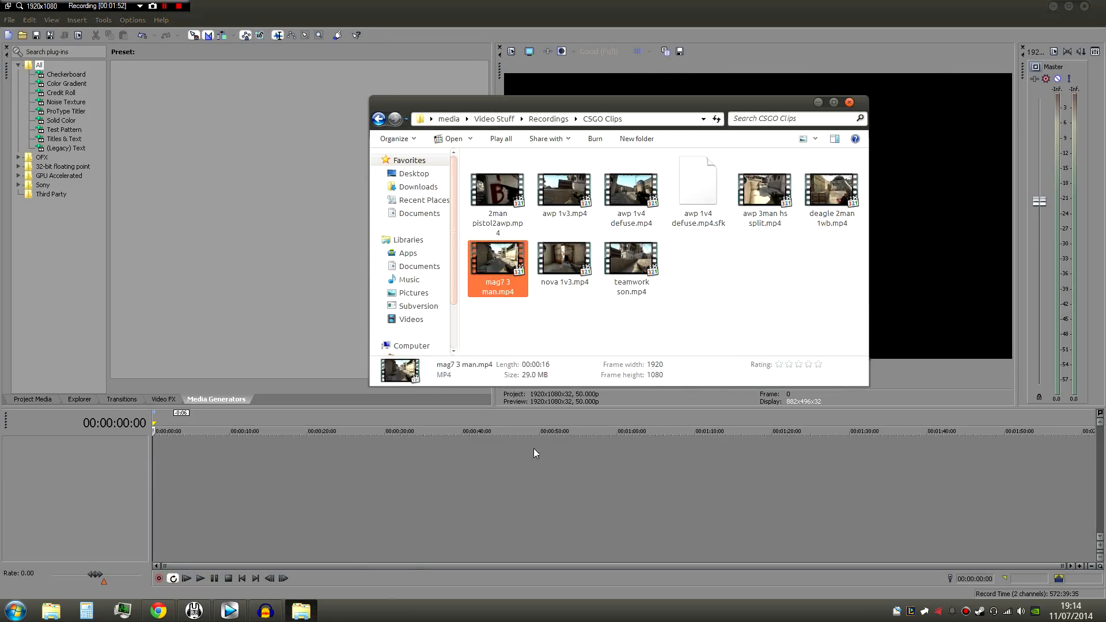
click(655, 341)
click(499, 266)
click(564, 266)
click(633, 267)
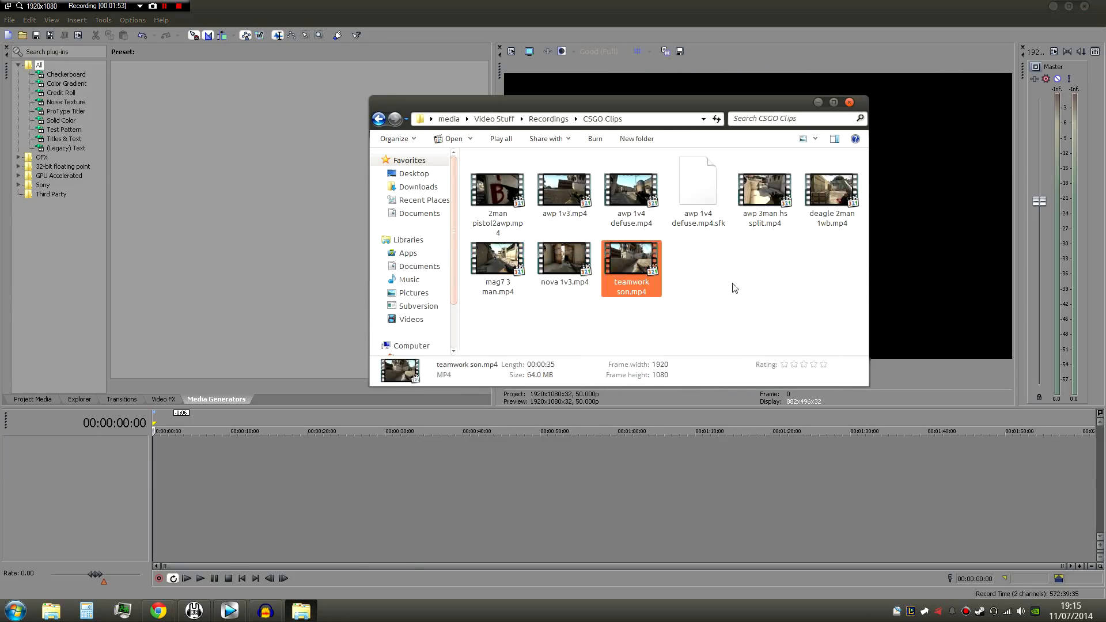
click(732, 284)
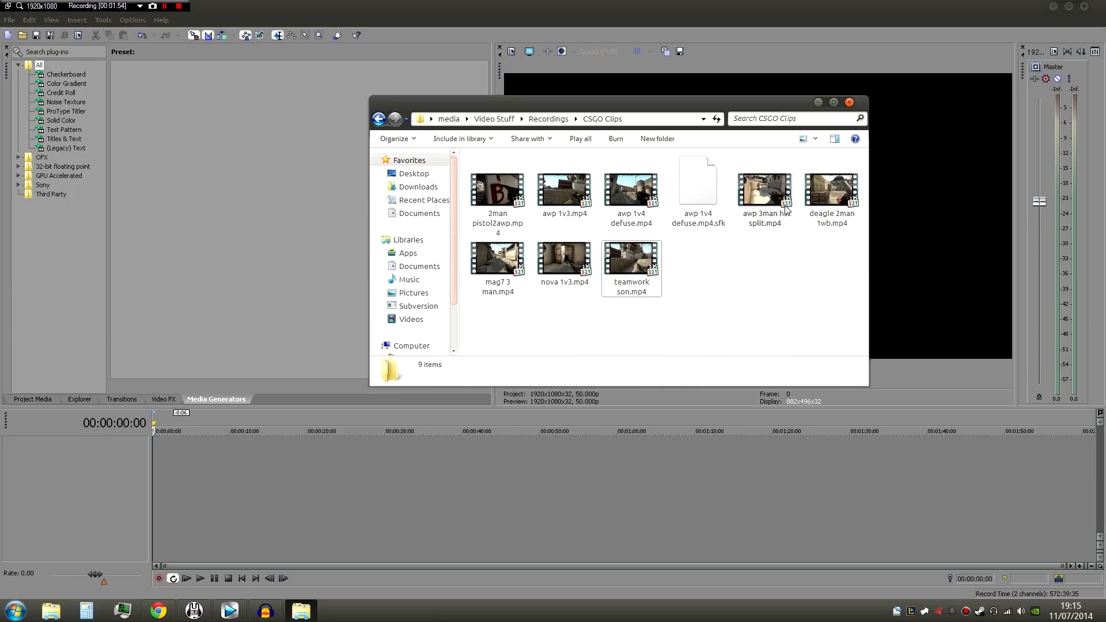
click(563, 262)
click(627, 273)
click(621, 201)
click(569, 199)
click(625, 199)
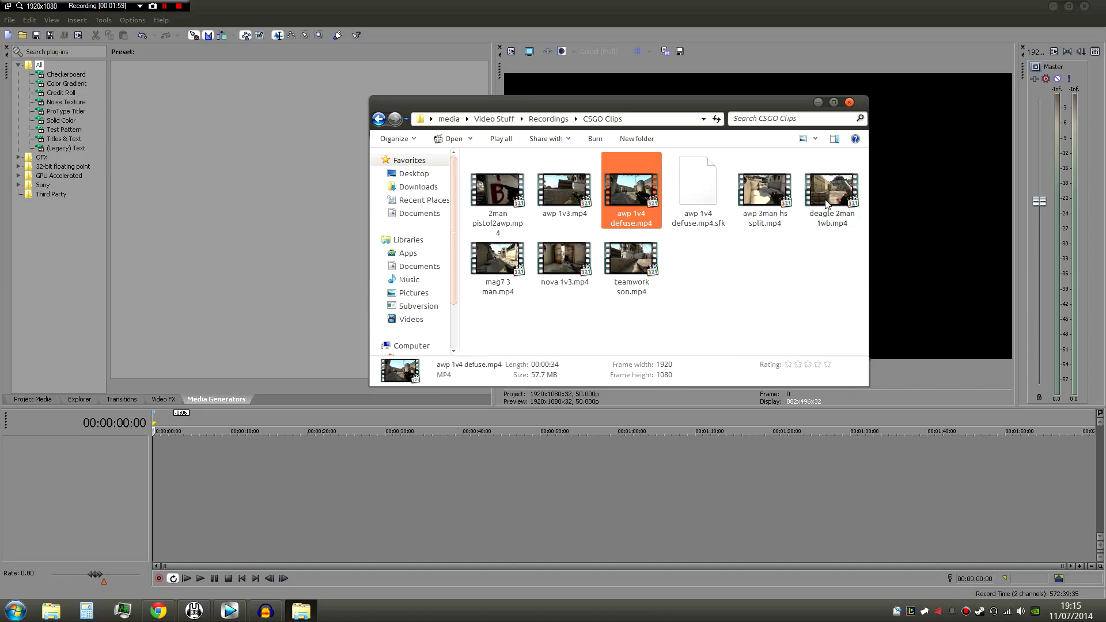
click(769, 200)
click(828, 199)
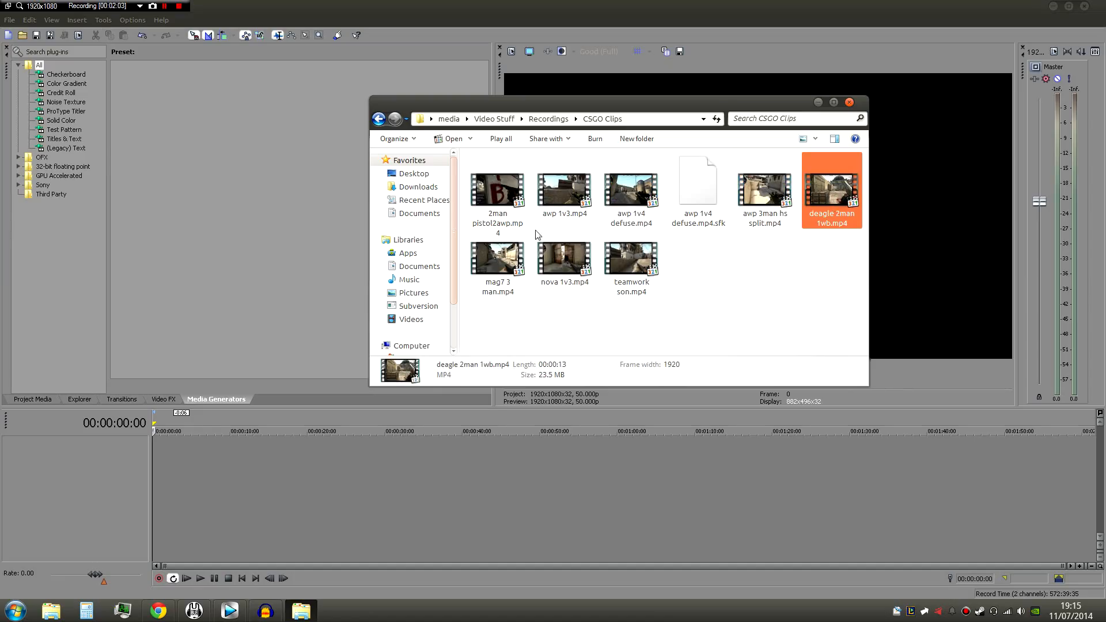
- Place awp 1v4 defuse.mp4 at the start of the empty Vegas Pro timeline and close the folder window
click(625, 218)
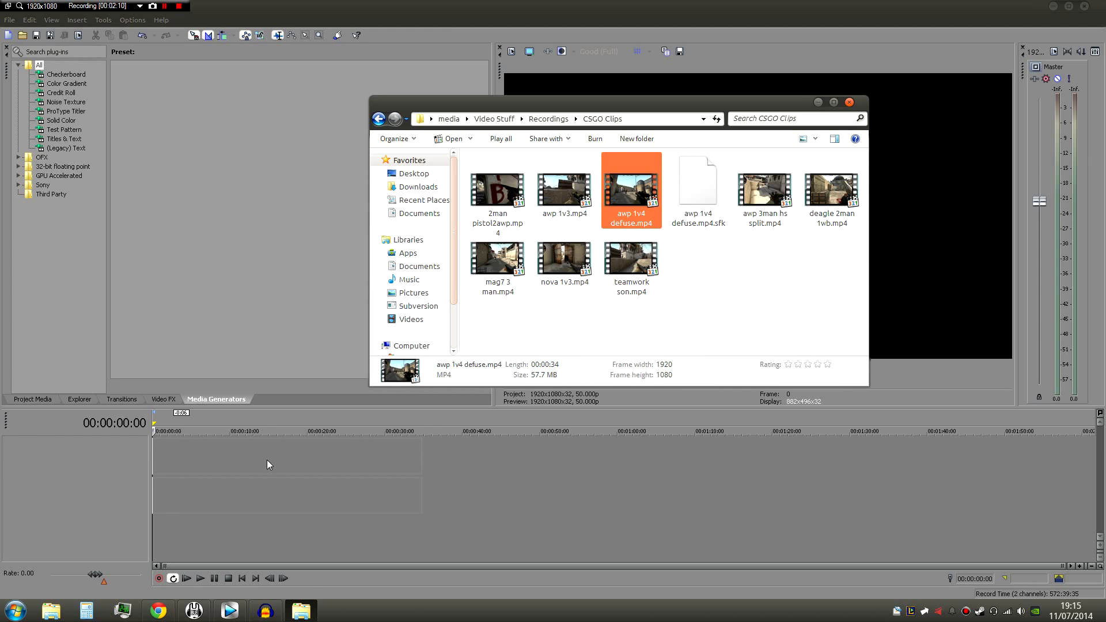
drag(268, 459, 267, 460)
key(alt+F4)
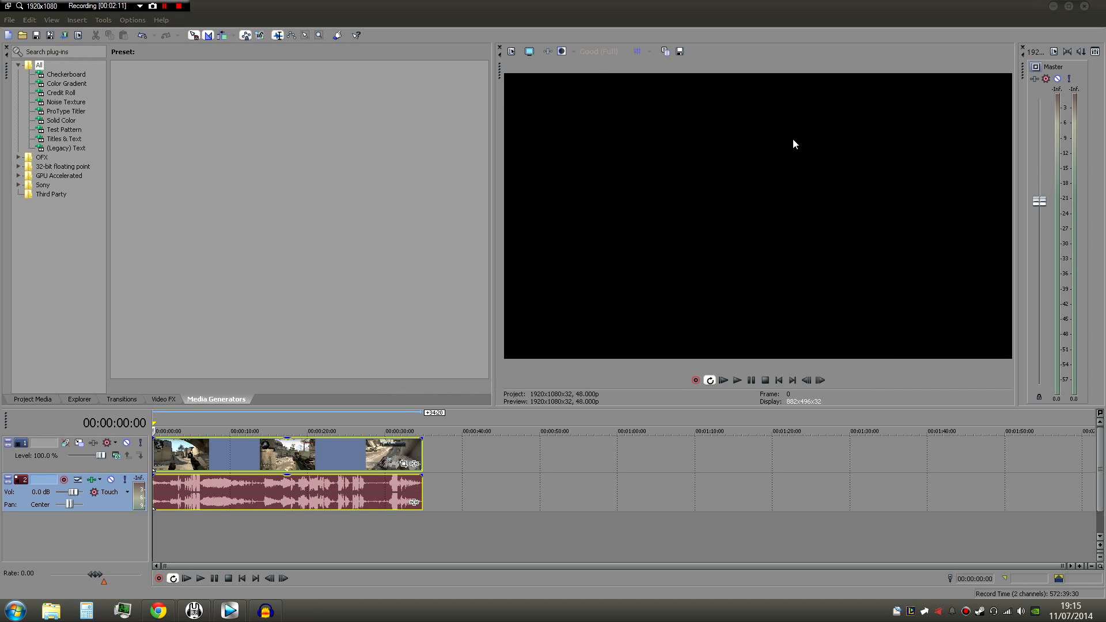
- Lower the audio track's volume to about -24.4 dB and preview the gameplay clip
click(187, 578)
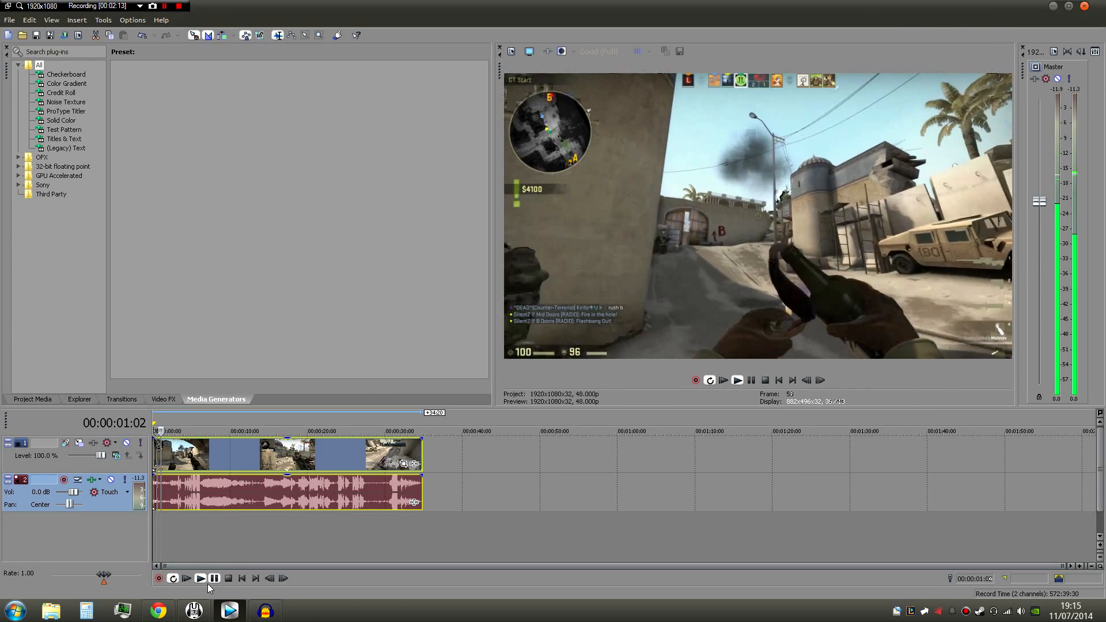
click(218, 579)
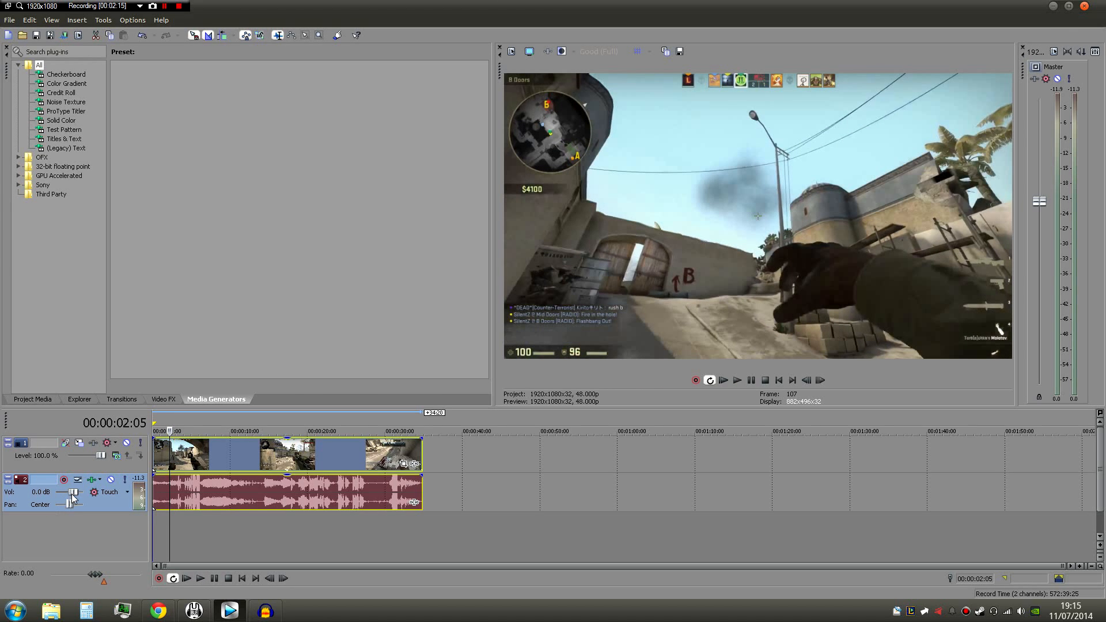
drag(63, 495, 61, 495)
click(187, 578)
click(192, 426)
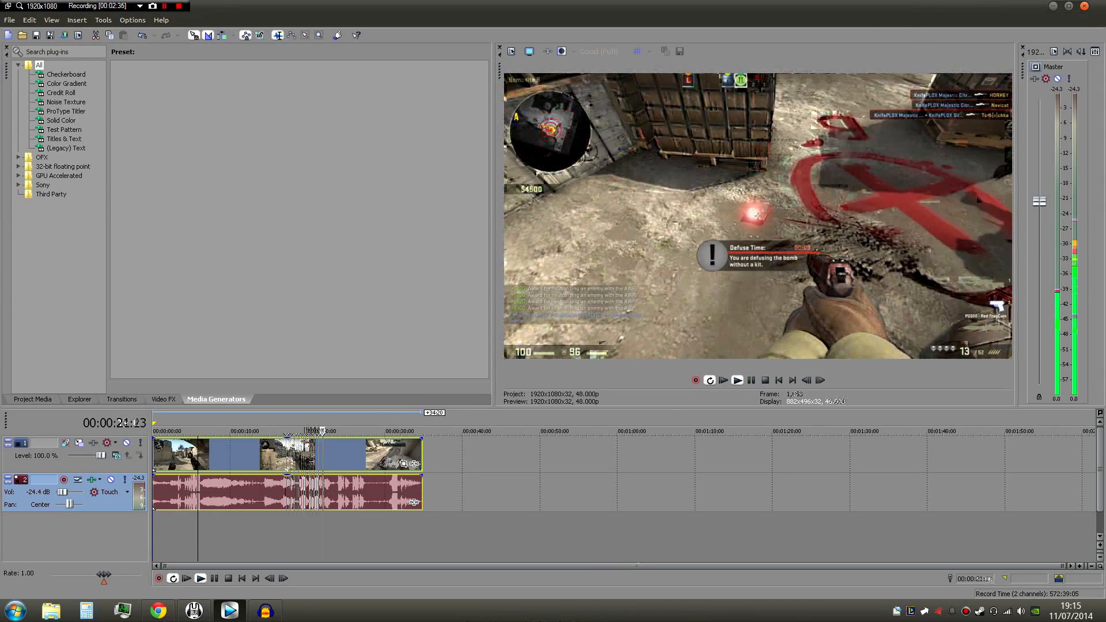
click(227, 579)
- Set the awp 1v4 defuse video event to Disable resample in its properties
click(385, 487)
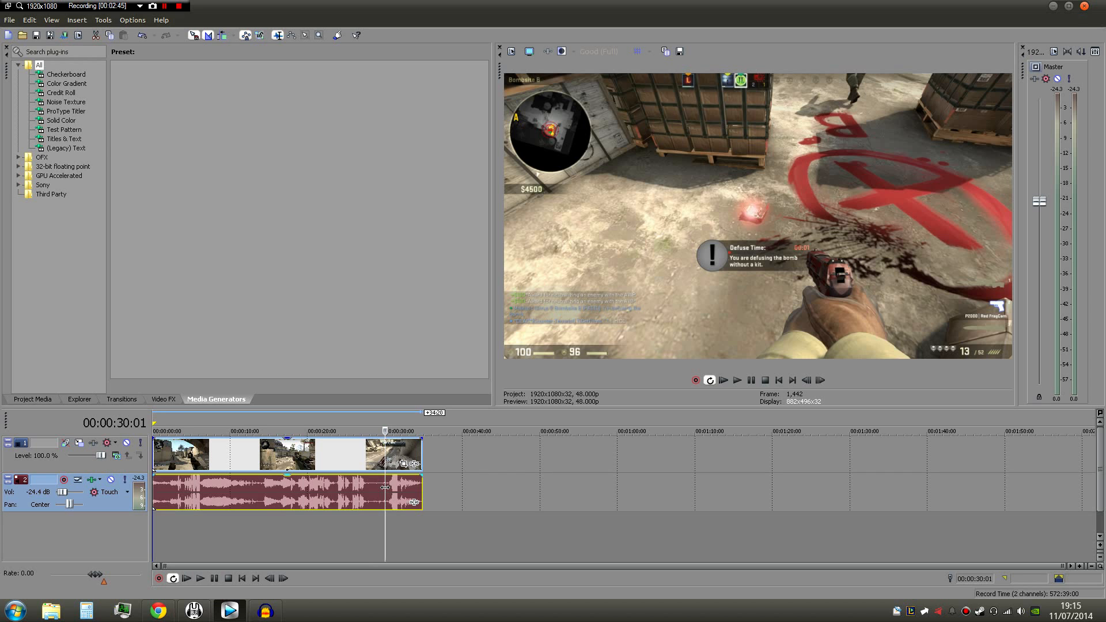
click(343, 454)
right_click(334, 454)
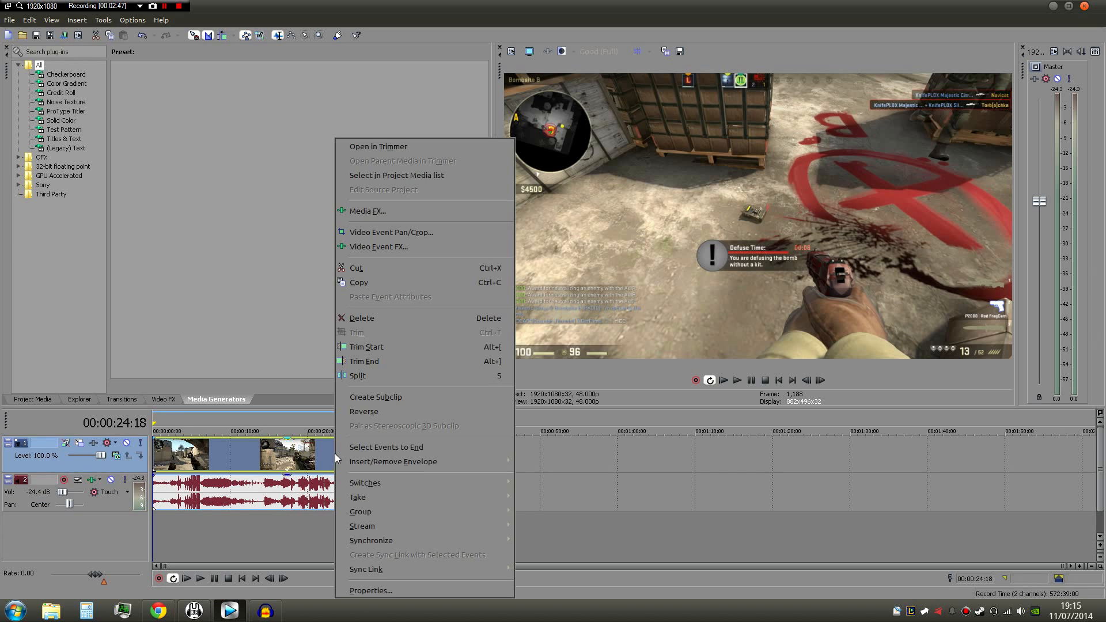
click(394, 591)
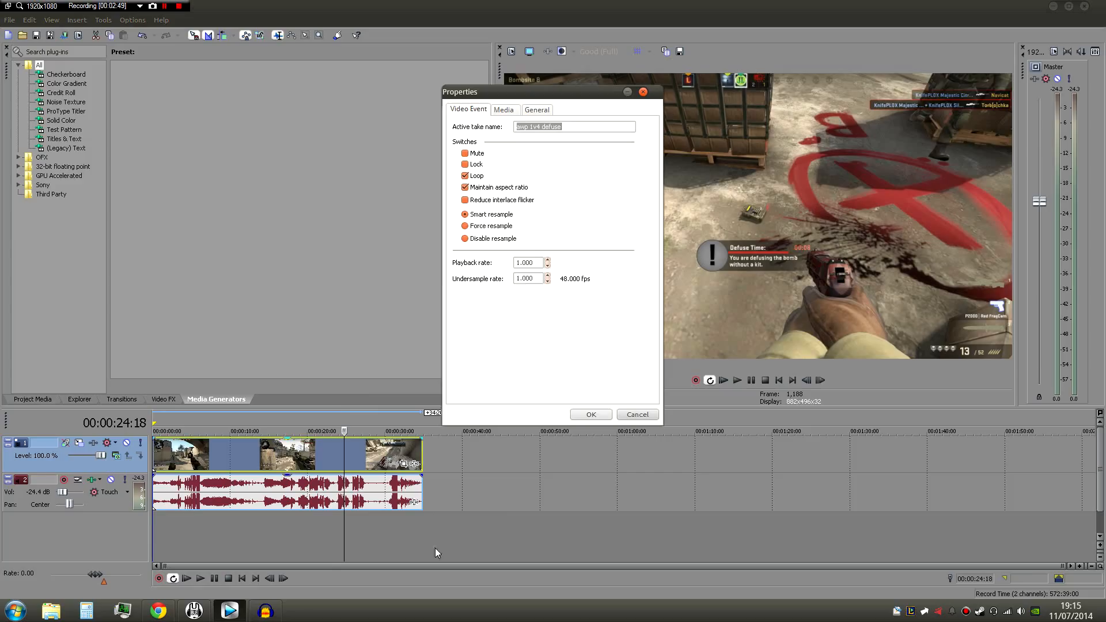
click(484, 239)
drag(580, 91, 364, 85)
drag(364, 85, 428, 70)
click(443, 396)
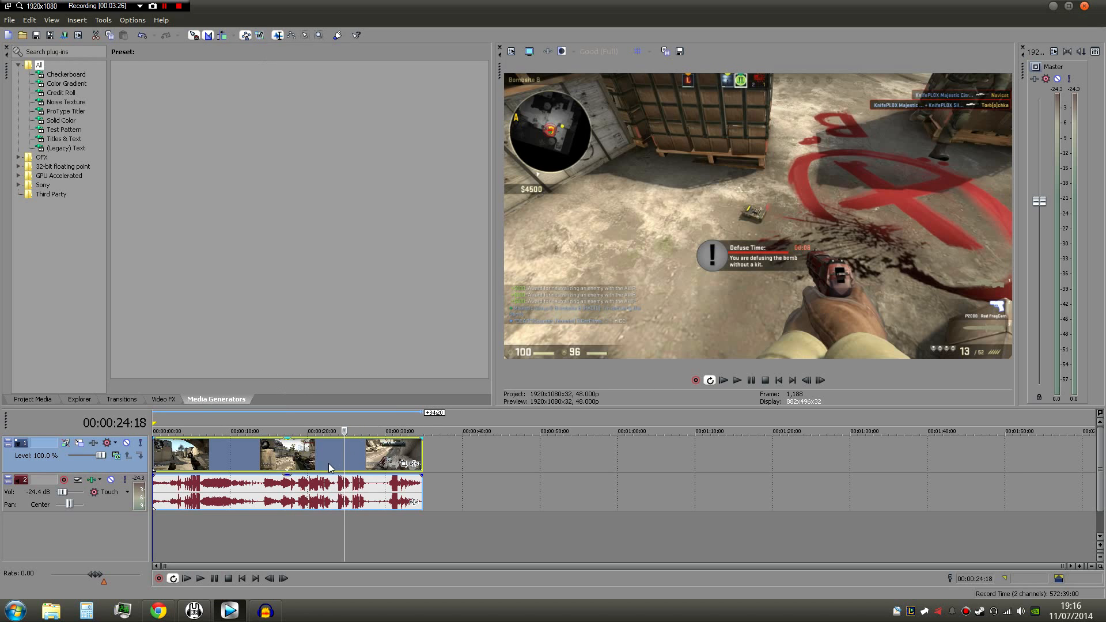
- Delete the gameplay clip's audio event, keeping its video event on the timeline
click(306, 493)
click(337, 497)
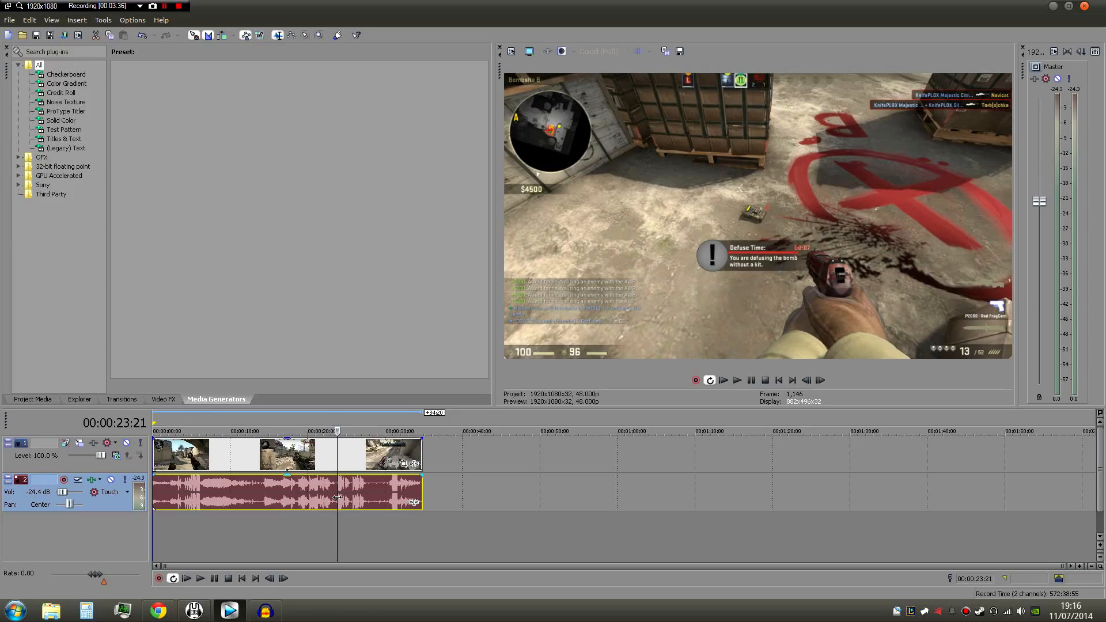
key(Delete)
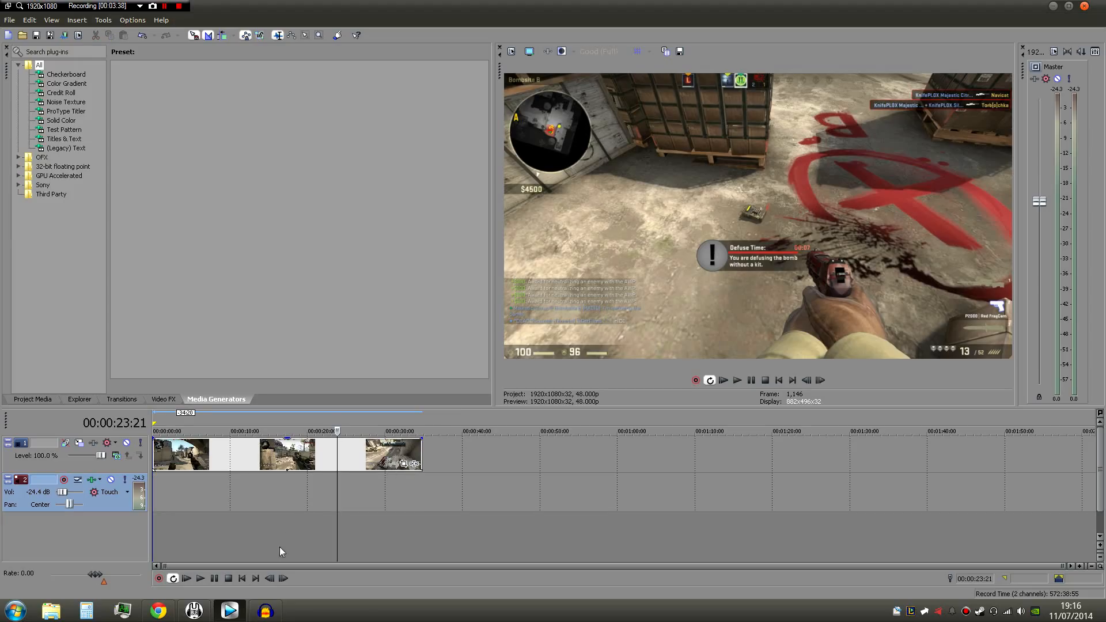
- Switch to Audacity and record about four seconds of voice from the microphone
click(265, 610)
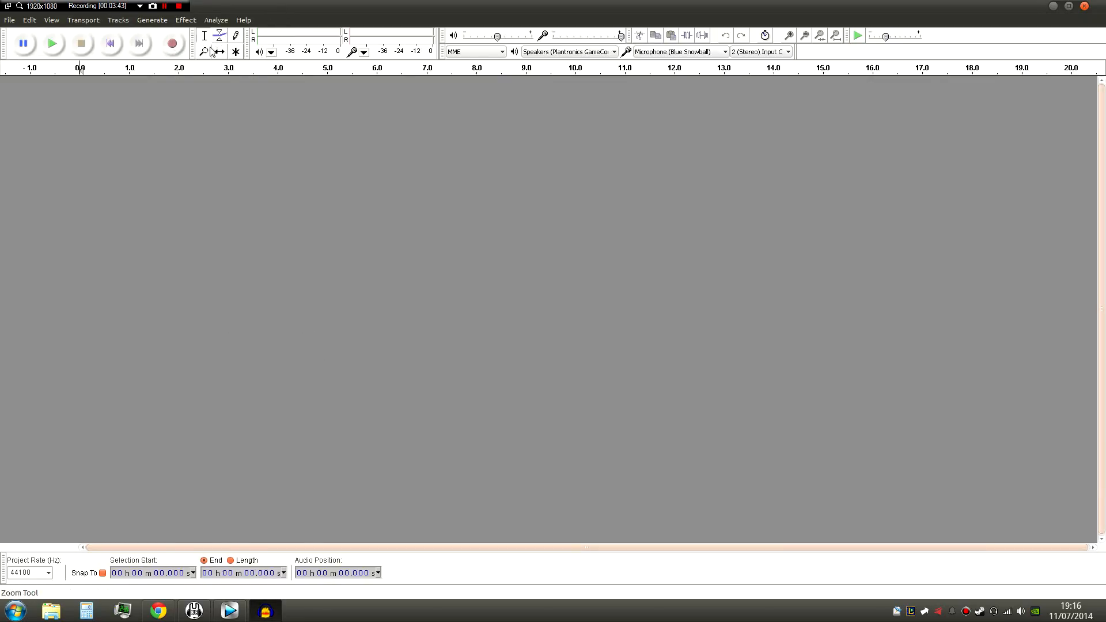
click(173, 44)
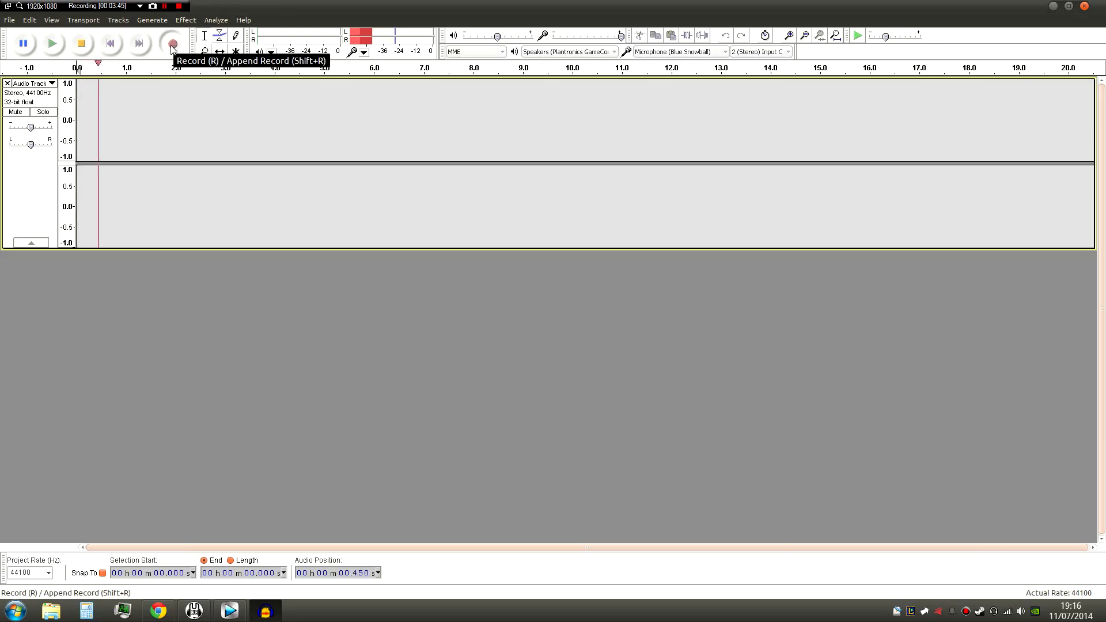
click(84, 42)
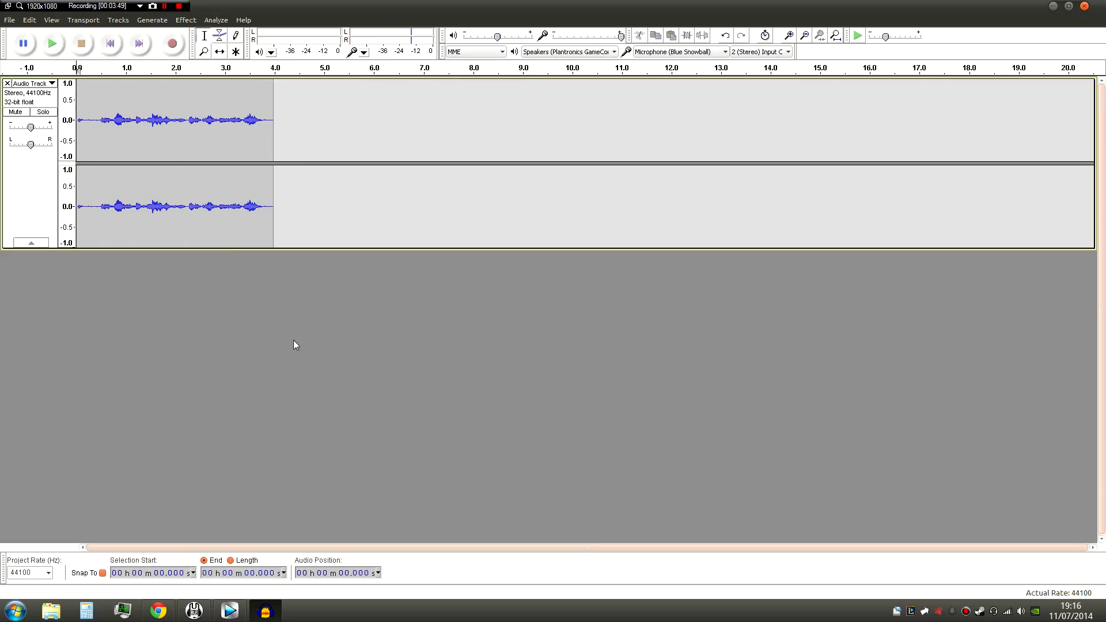
- Zoom in vertically on the recorded voice track to inspect its waveform
drag(302, 125, 46, 135)
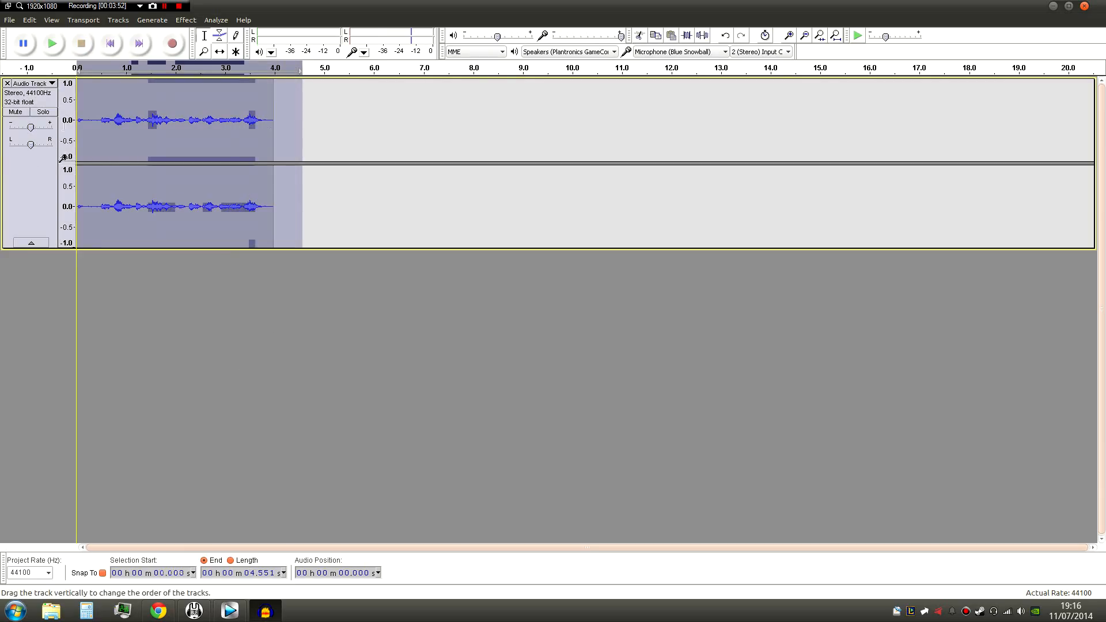
click(325, 138)
click(72, 116)
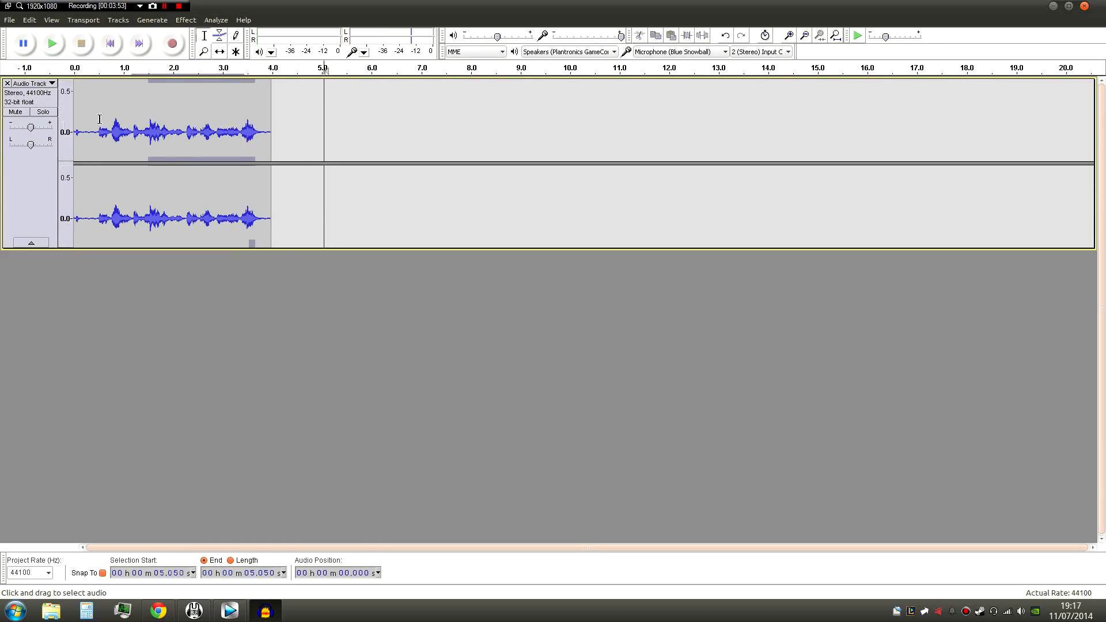
click(70, 108)
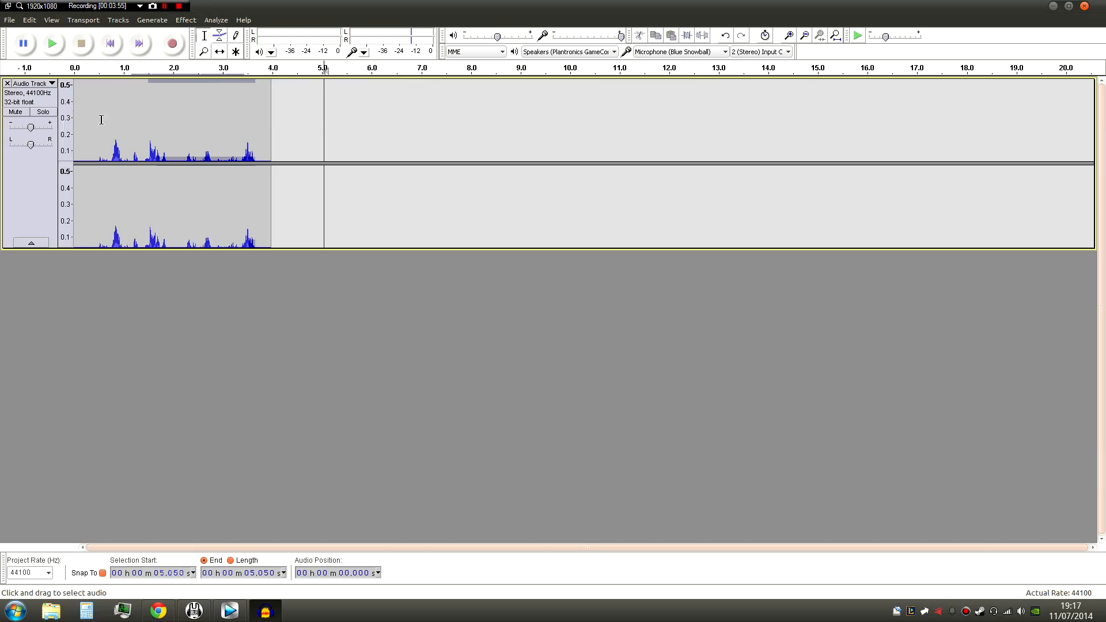
- Select the quiet section before the first word, about 0.04 to 0.49 seconds, and play it back
shift+click(65, 120)
shift+click(65, 119)
shift+click(65, 120)
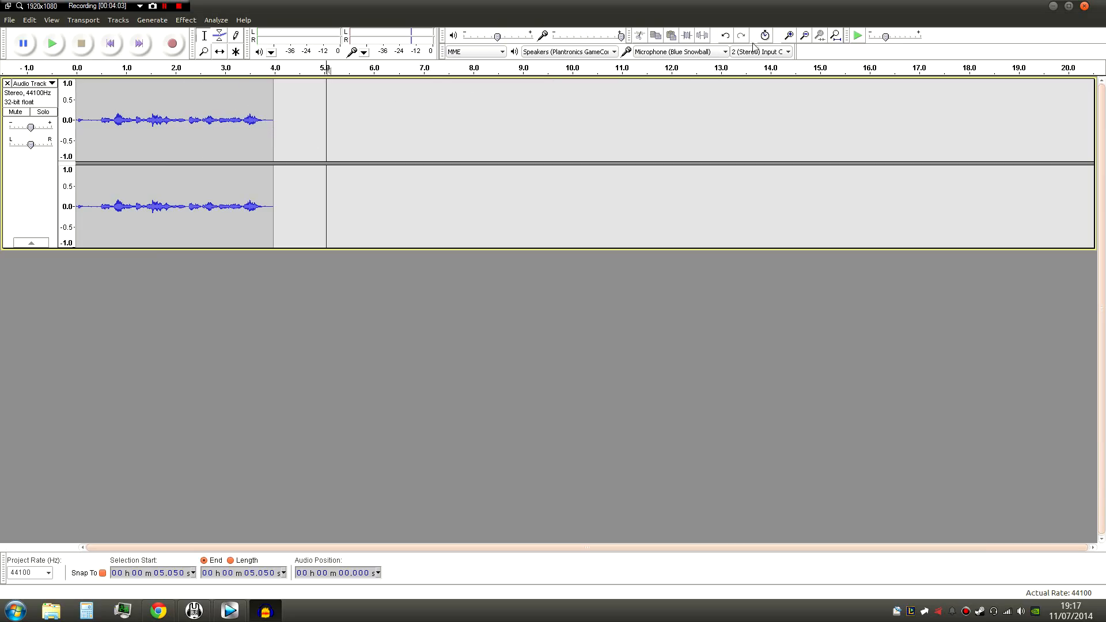
click(789, 36)
click(789, 36)
click(788, 35)
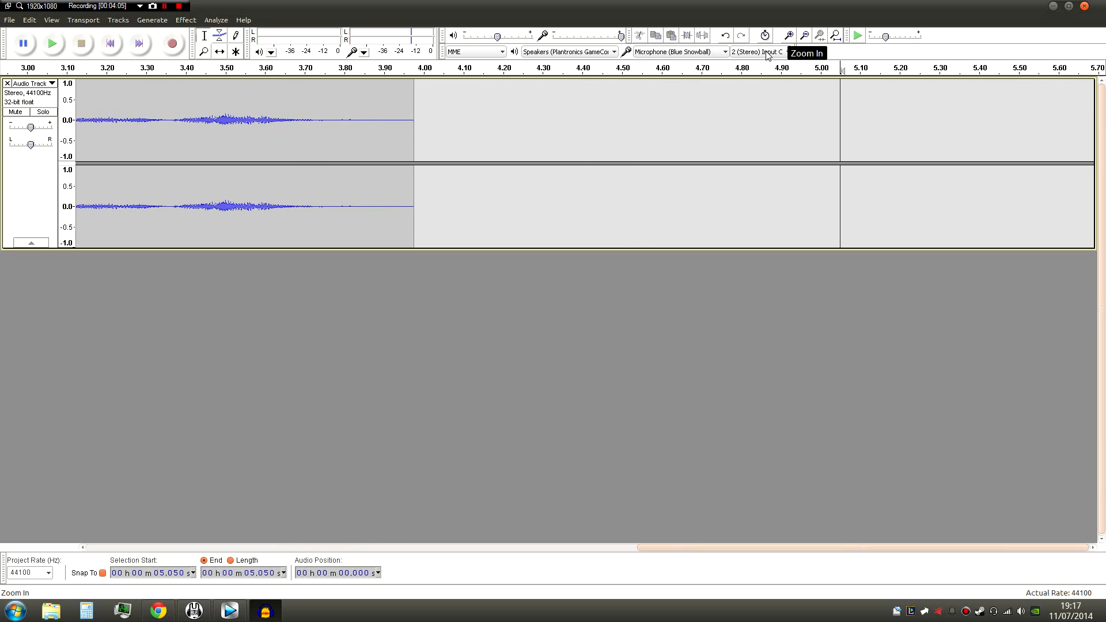
drag(654, 544, 44, 555)
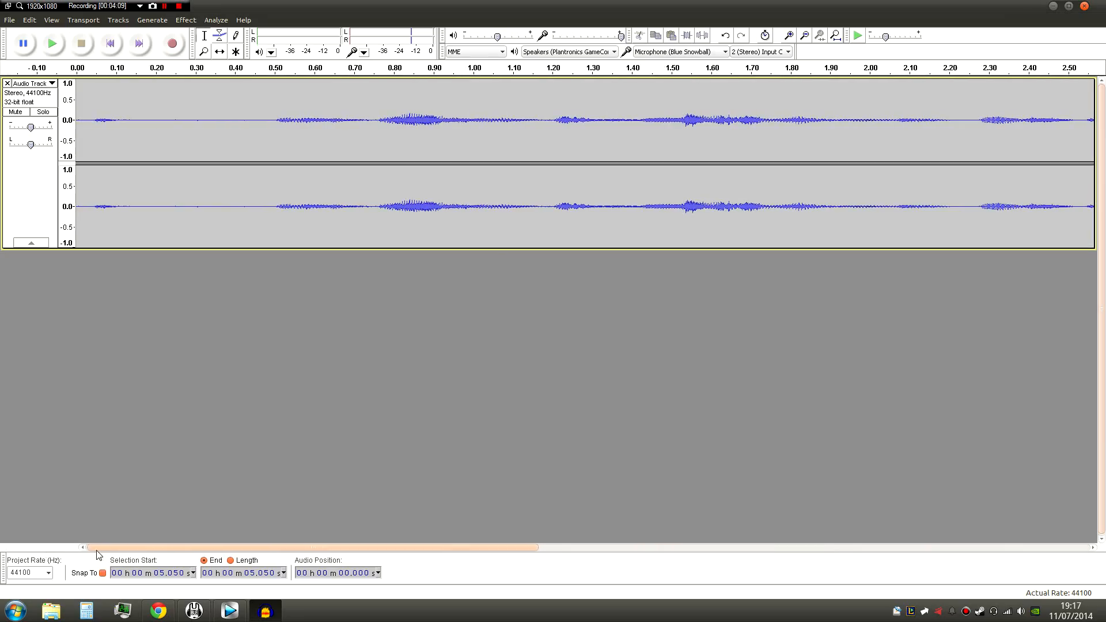
drag(267, 121, 94, 121)
click(51, 45)
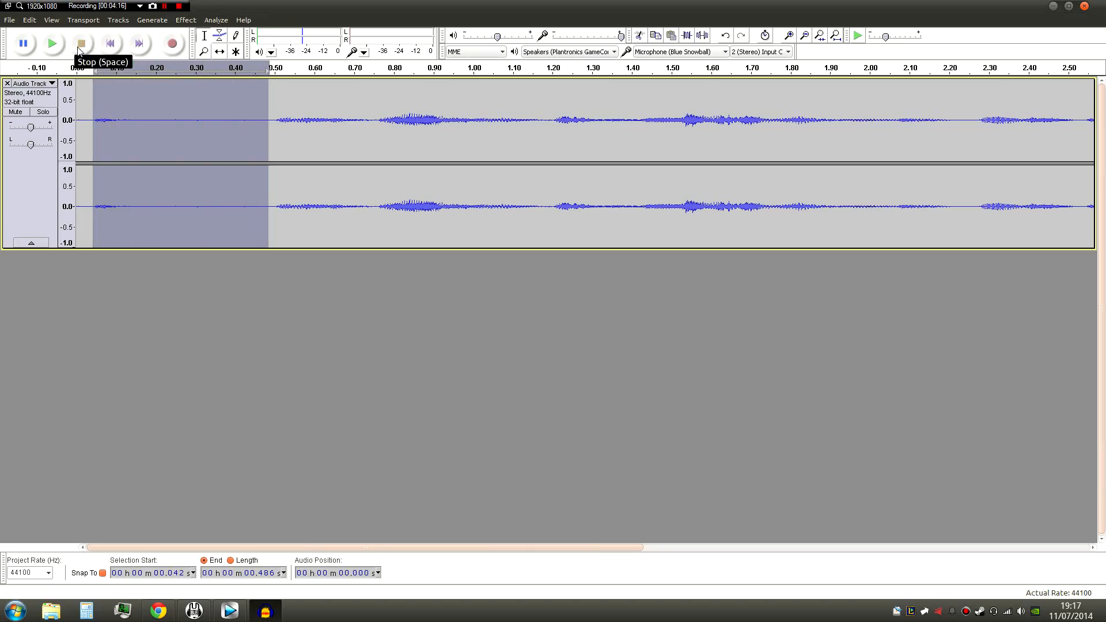
- Capture a Noise Removal profile from the silent opening of the voice track, from 0 to about 0.49 seconds
drag(272, 119, 77, 121)
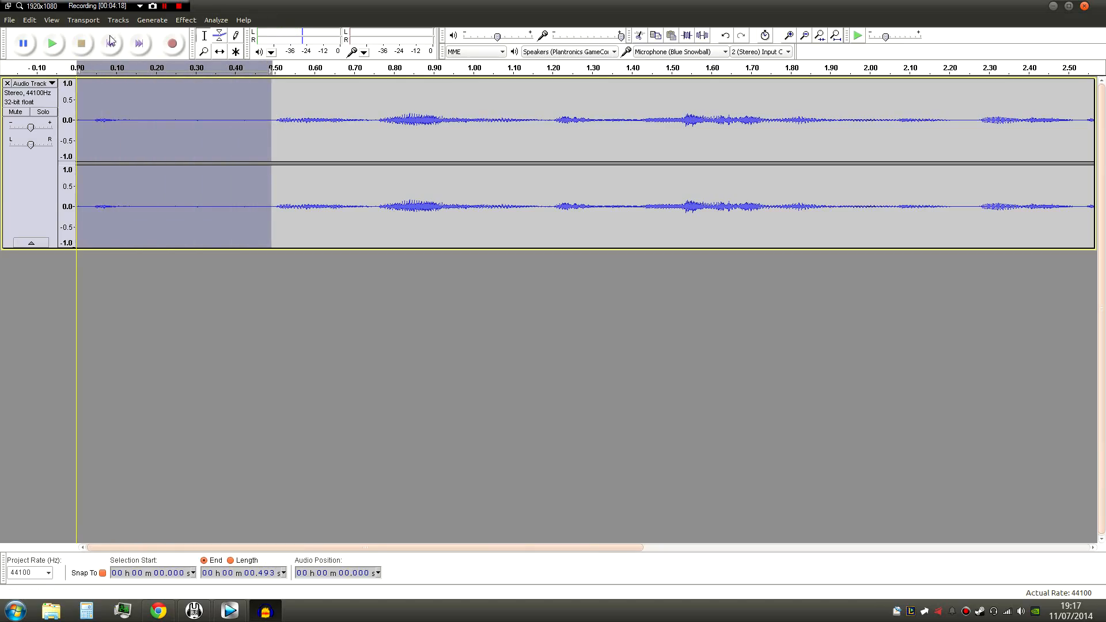
click(181, 22)
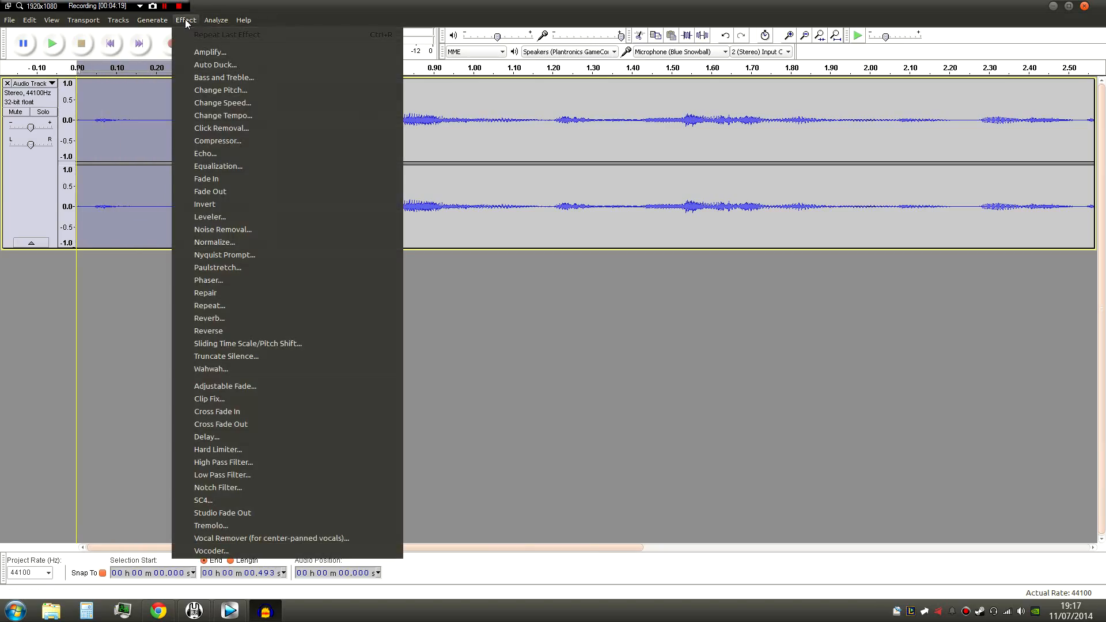
click(240, 230)
click(544, 240)
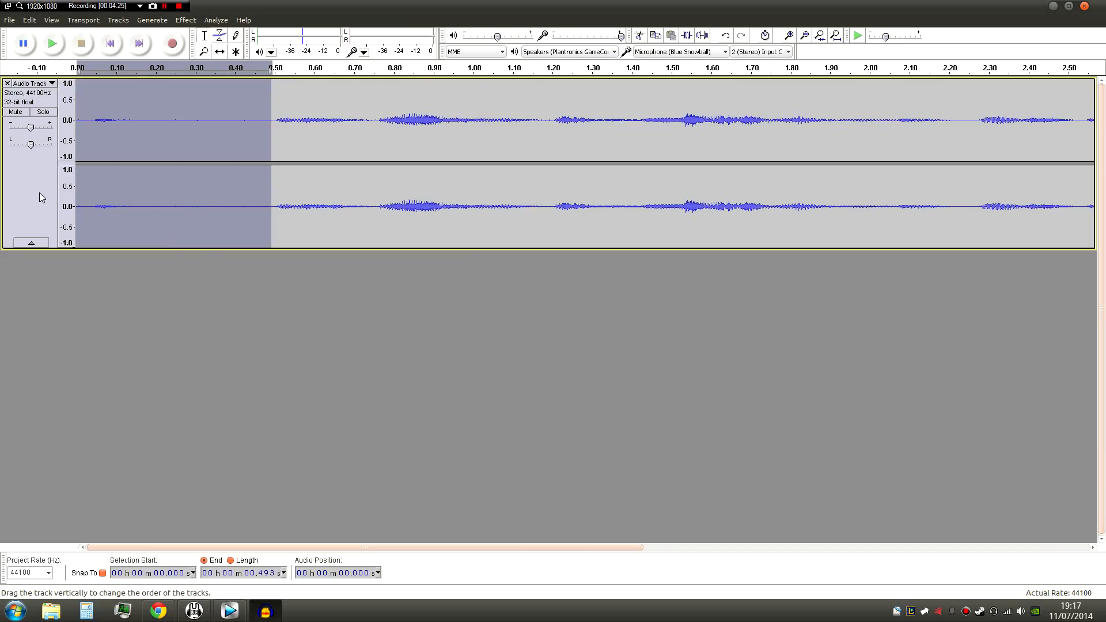
- Apply Noise Removal to the whole voice track with 18 dB reduction, 0.00 dB sensitivity, 150 Hz smoothing and 0.15 seconds attack/decay
click(38, 175)
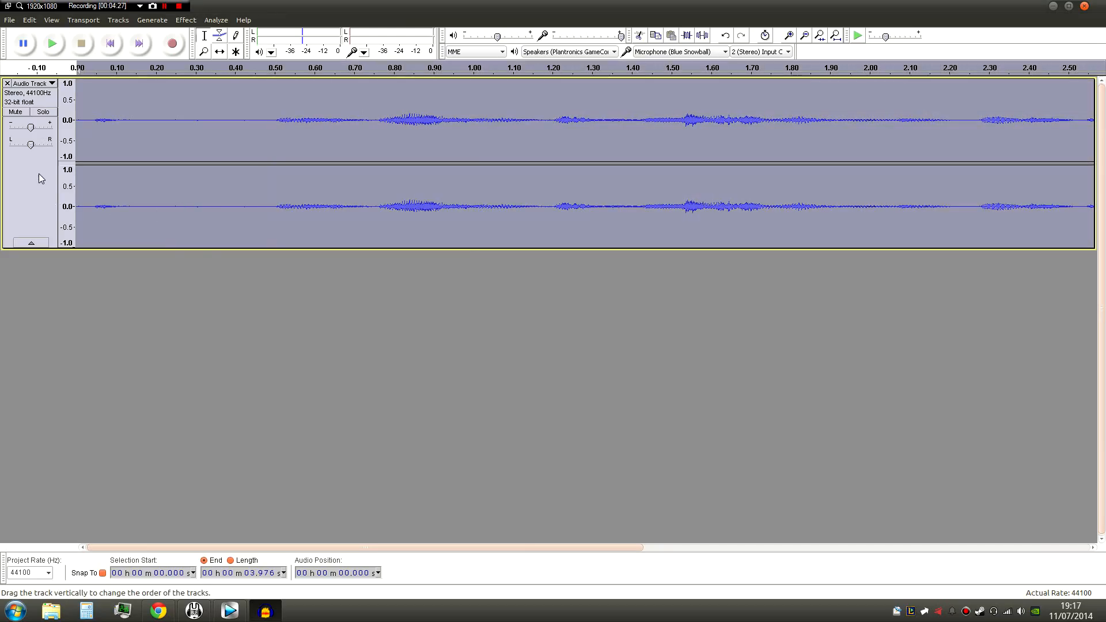
click(185, 20)
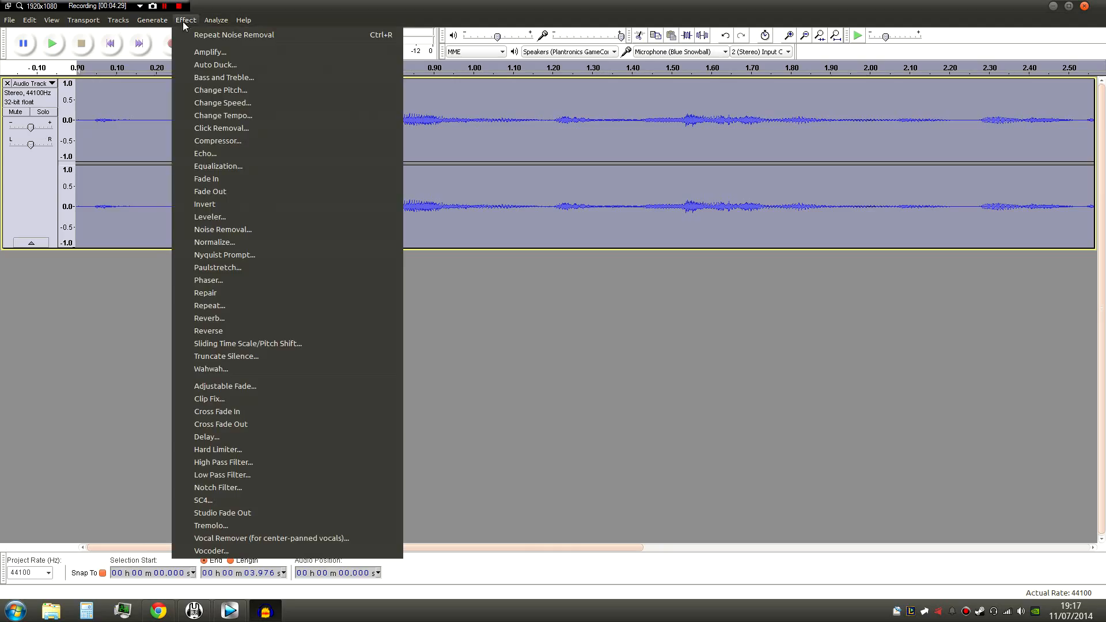
click(235, 228)
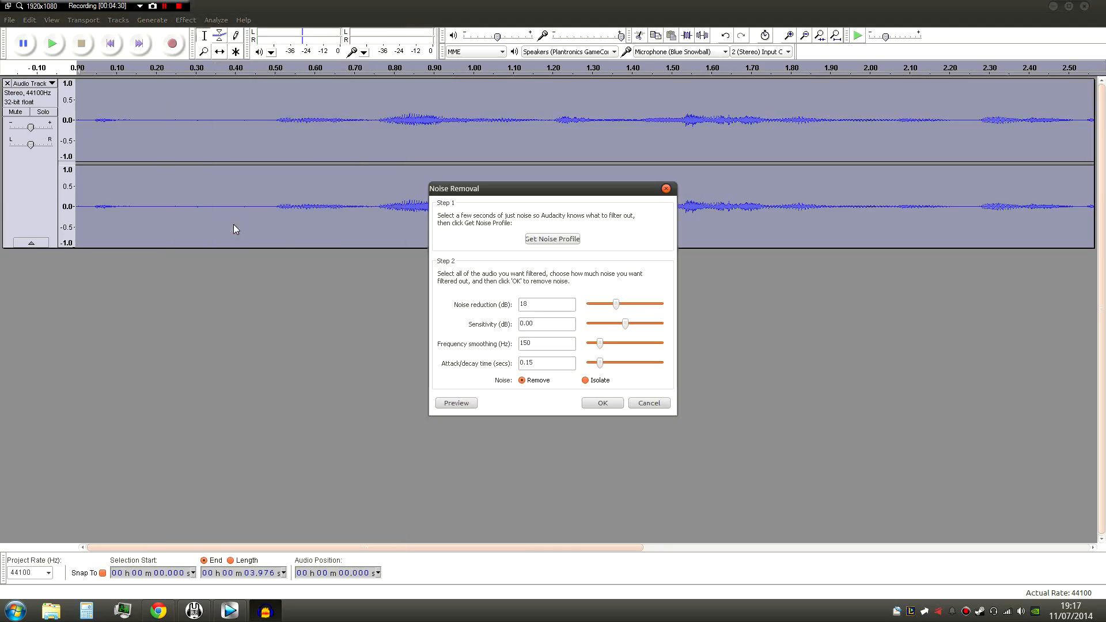
click(602, 402)
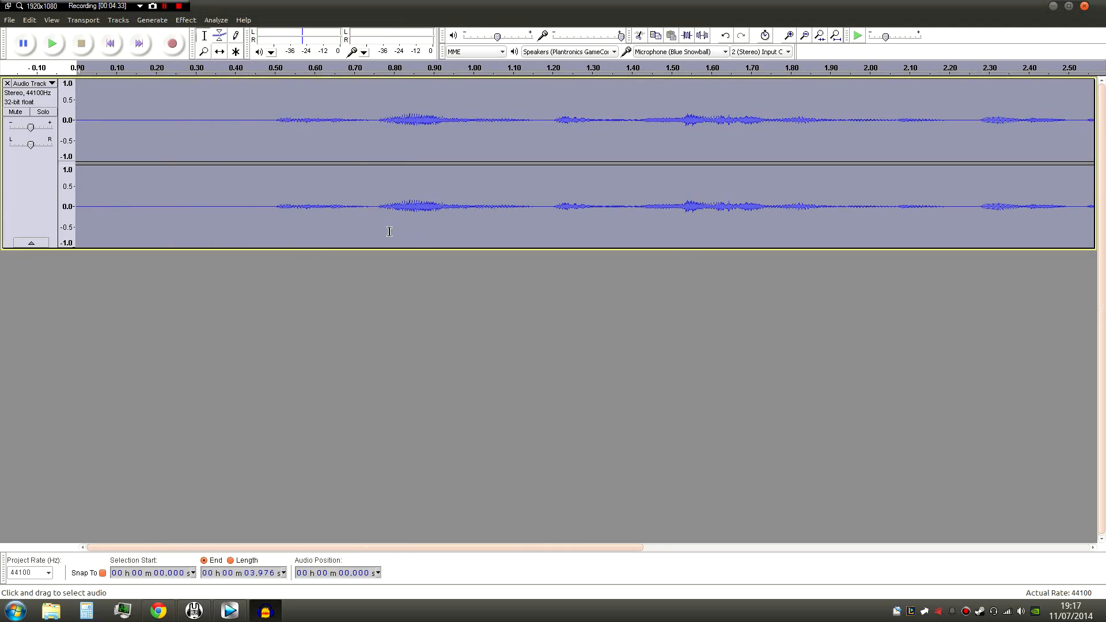
- Play back the denoised voice track from about 0.05 seconds to check the noise removal
click(130, 116)
click(96, 128)
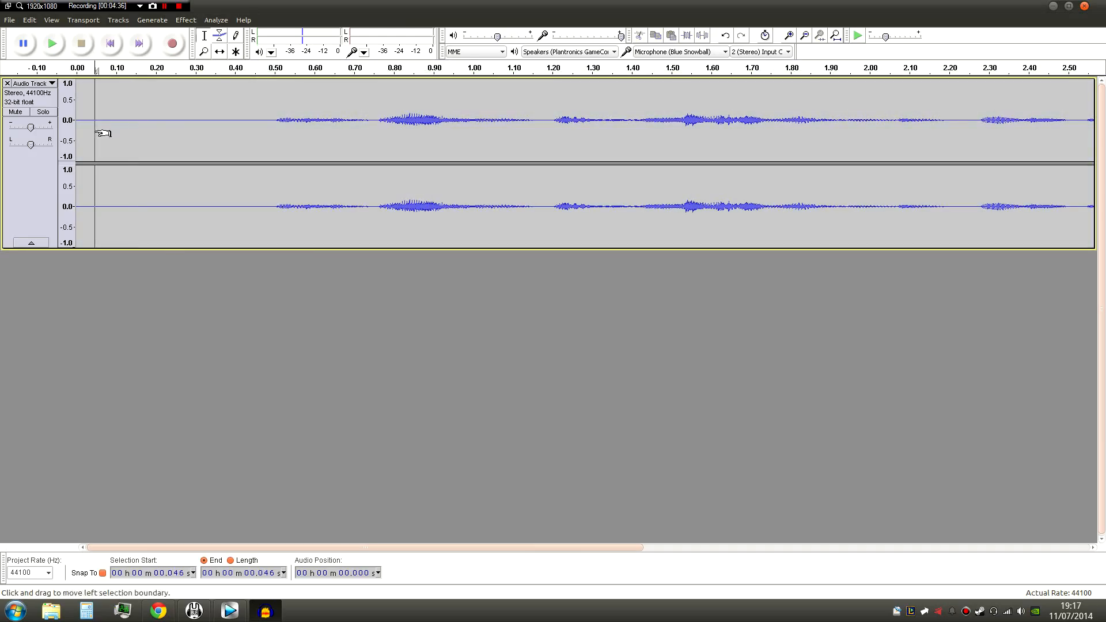
click(51, 51)
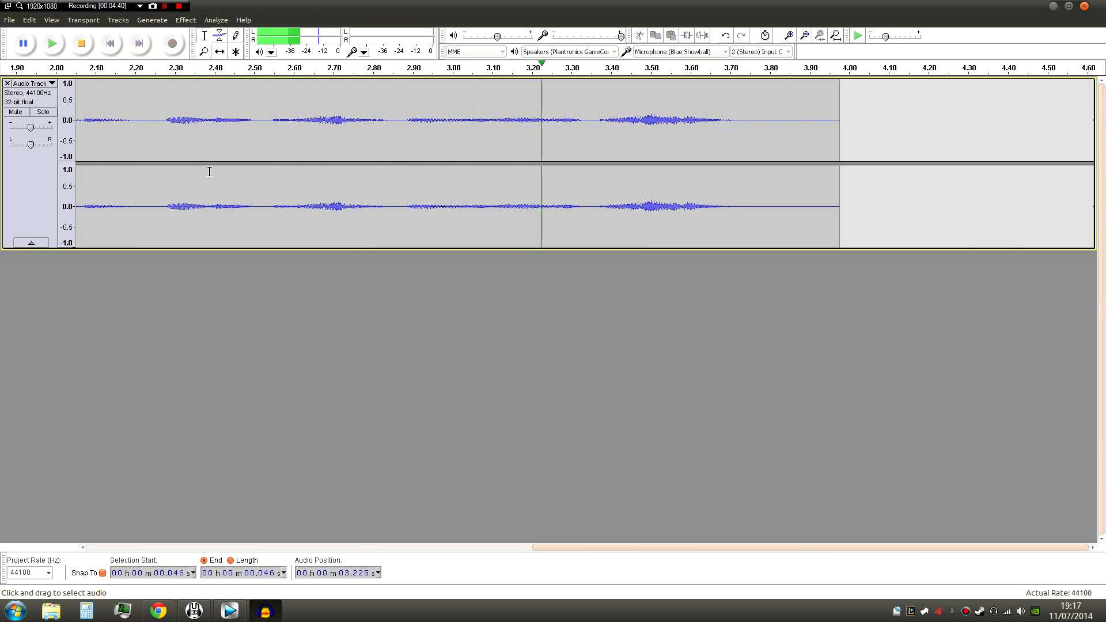
click(114, 118)
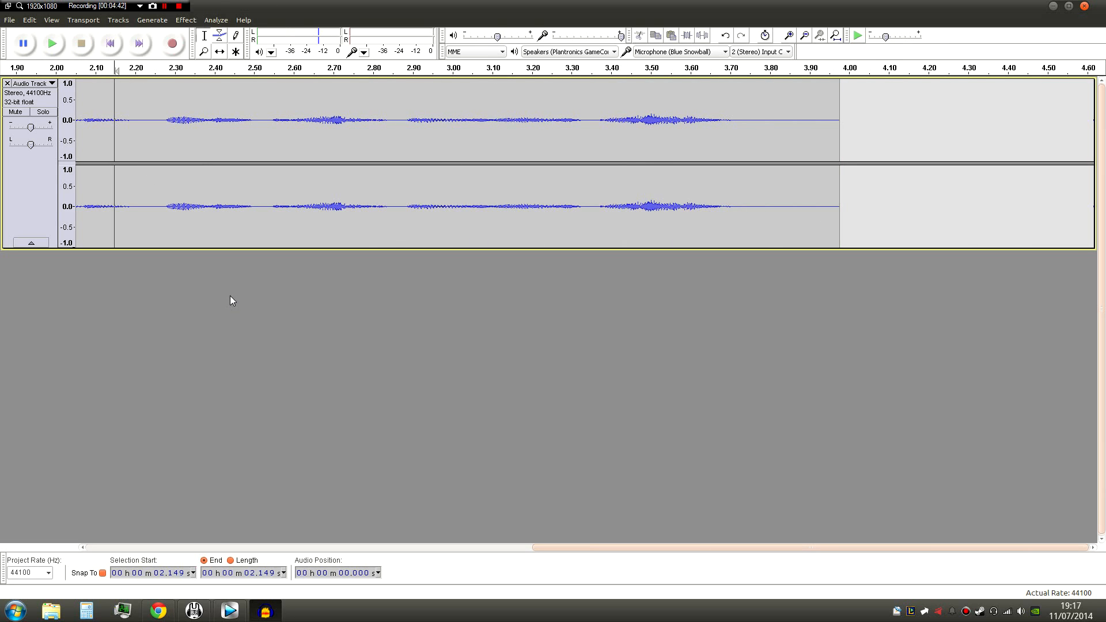
drag(594, 548, 210, 501)
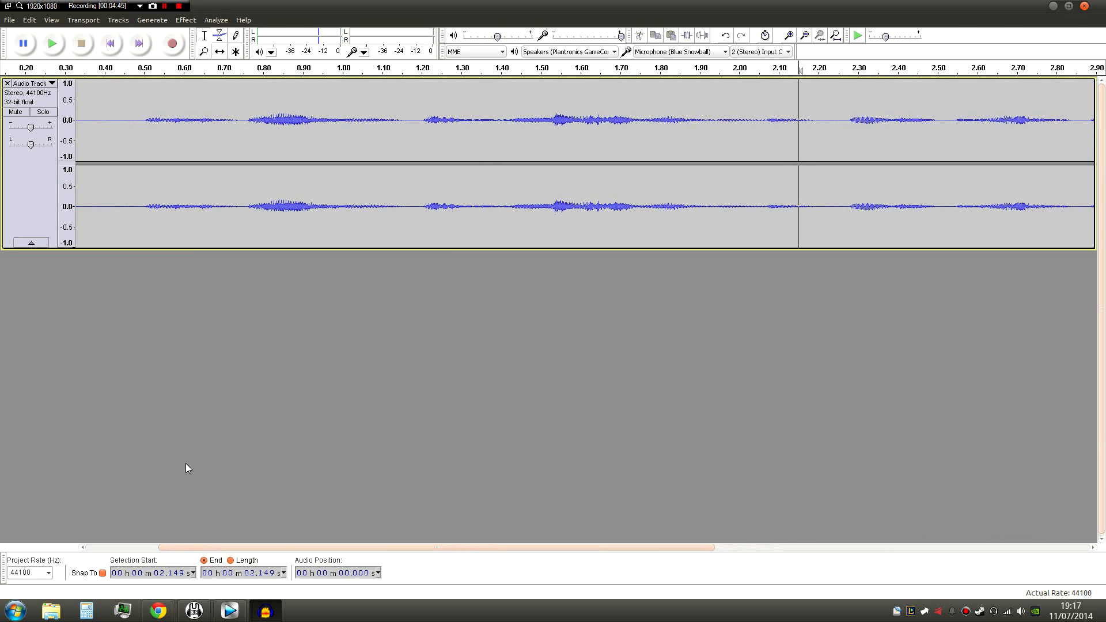
click(31, 189)
click(185, 19)
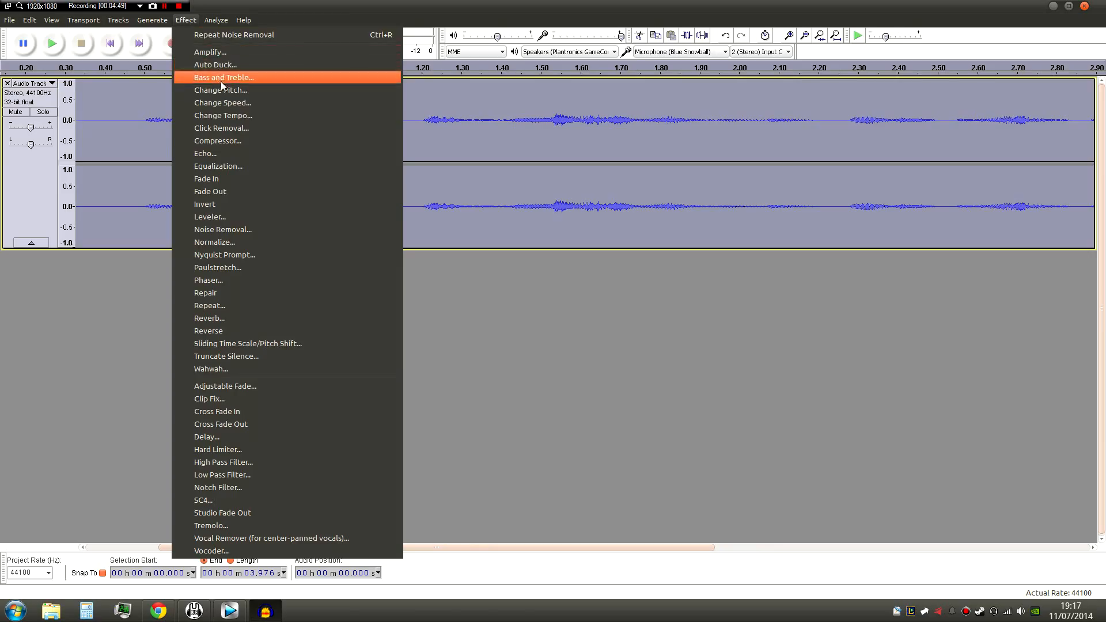
click(152, 287)
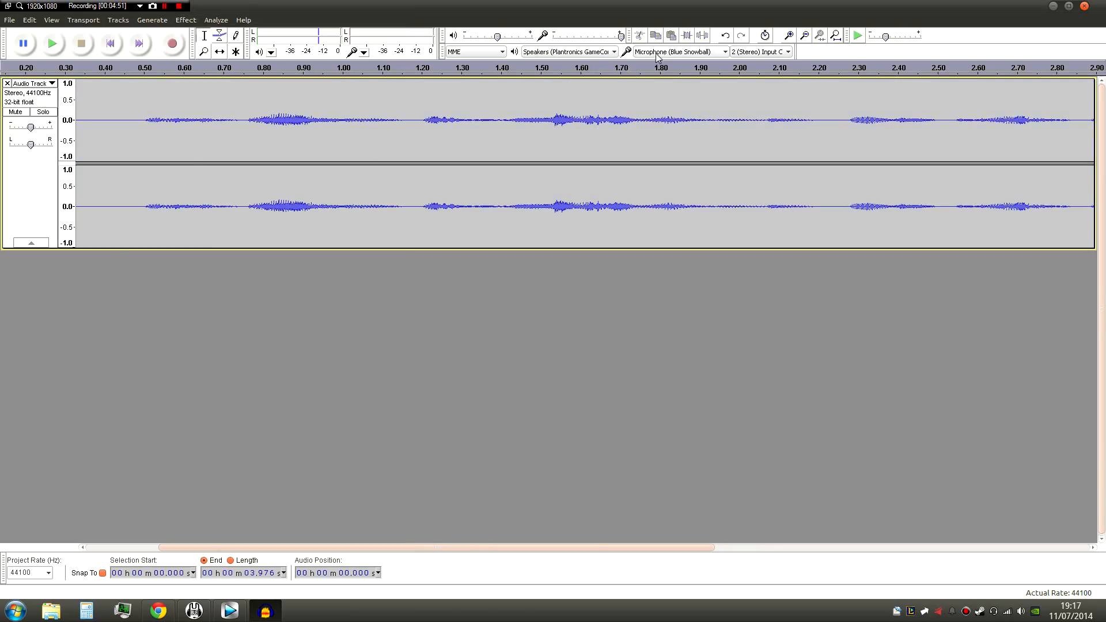
click(118, 129)
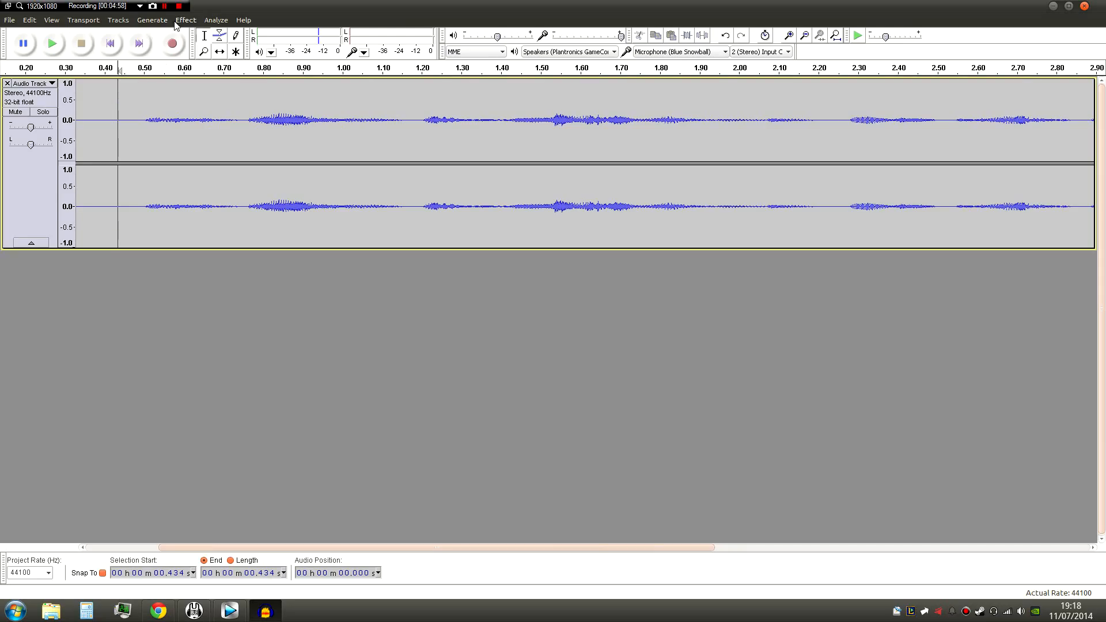
- Select the whole voice track and apply the Normalize effect to it
click(37, 161)
click(185, 19)
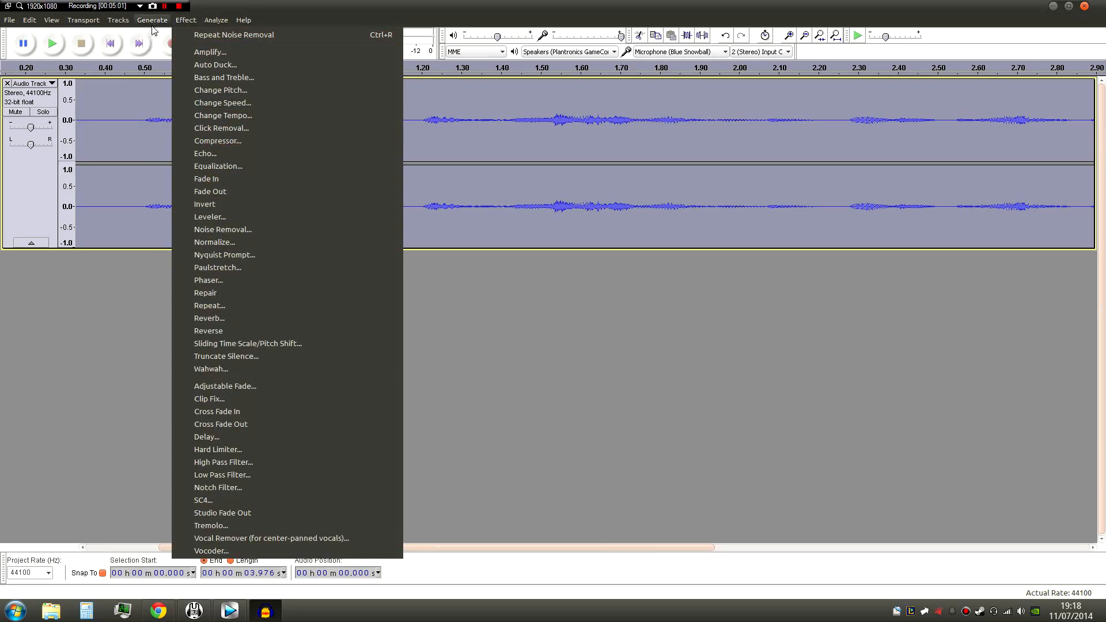
click(219, 243)
click(564, 326)
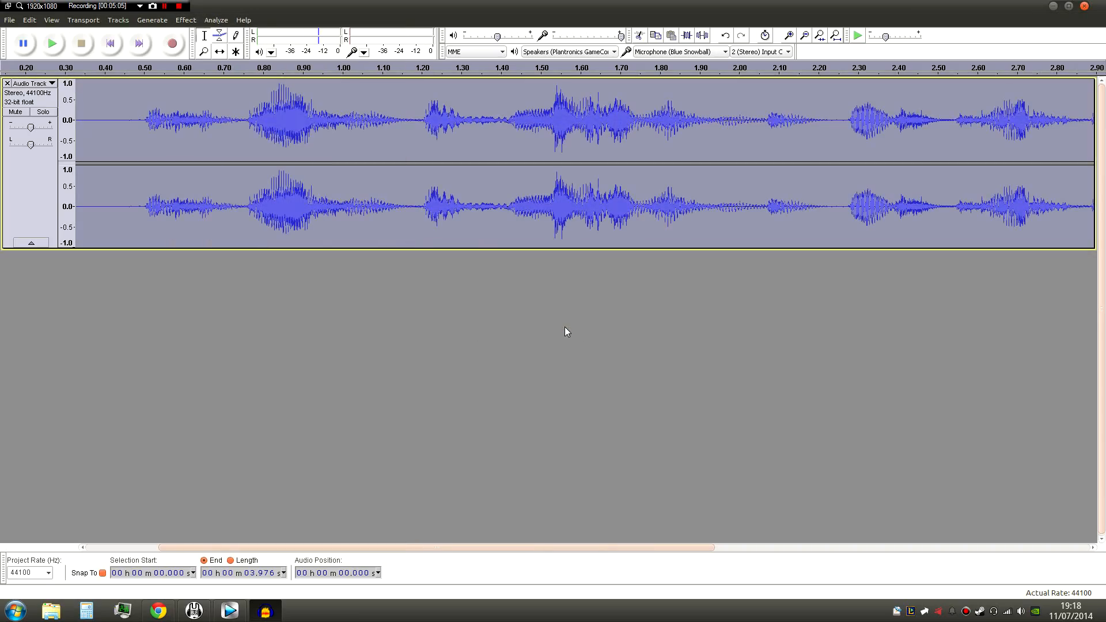
- Examine the normalized waveform and play it back from just before the first word
click(528, 149)
click(692, 139)
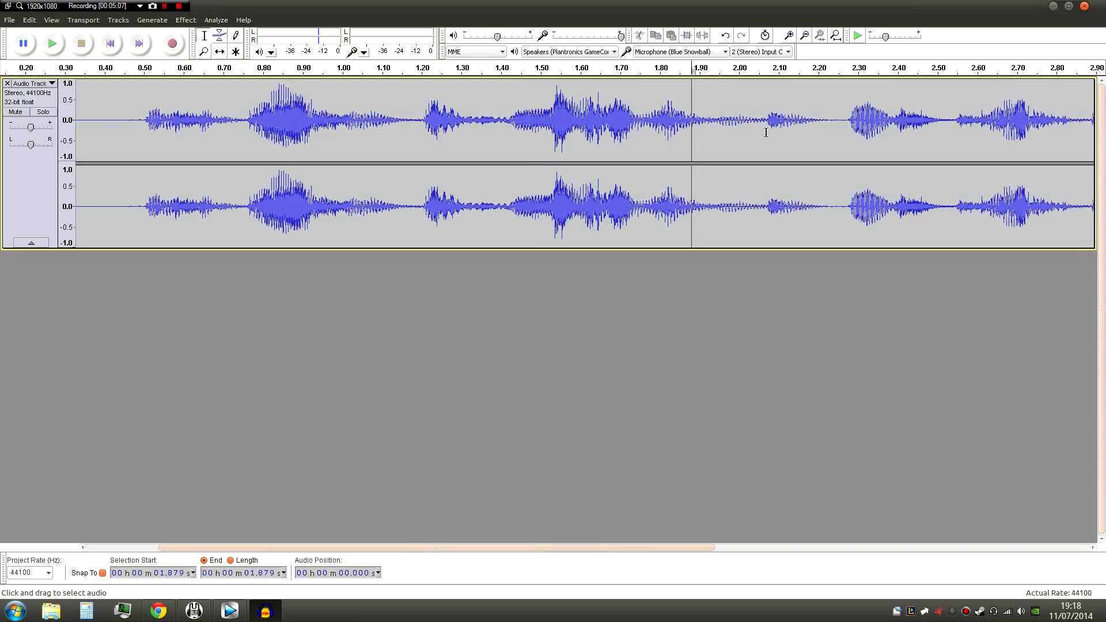
click(766, 128)
click(835, 123)
click(903, 122)
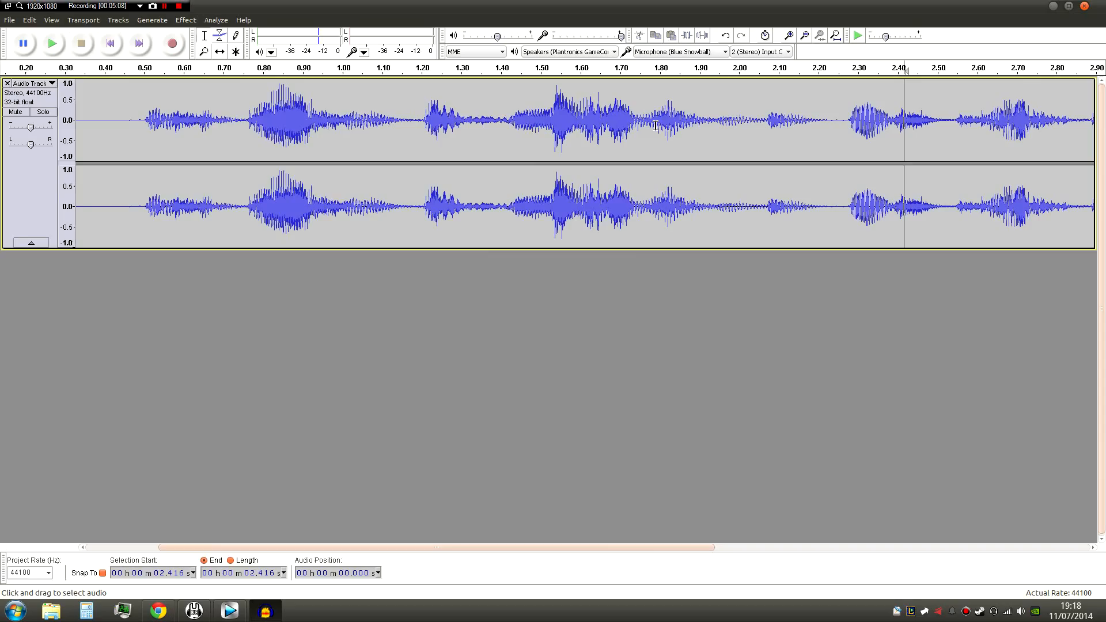
click(134, 133)
click(51, 43)
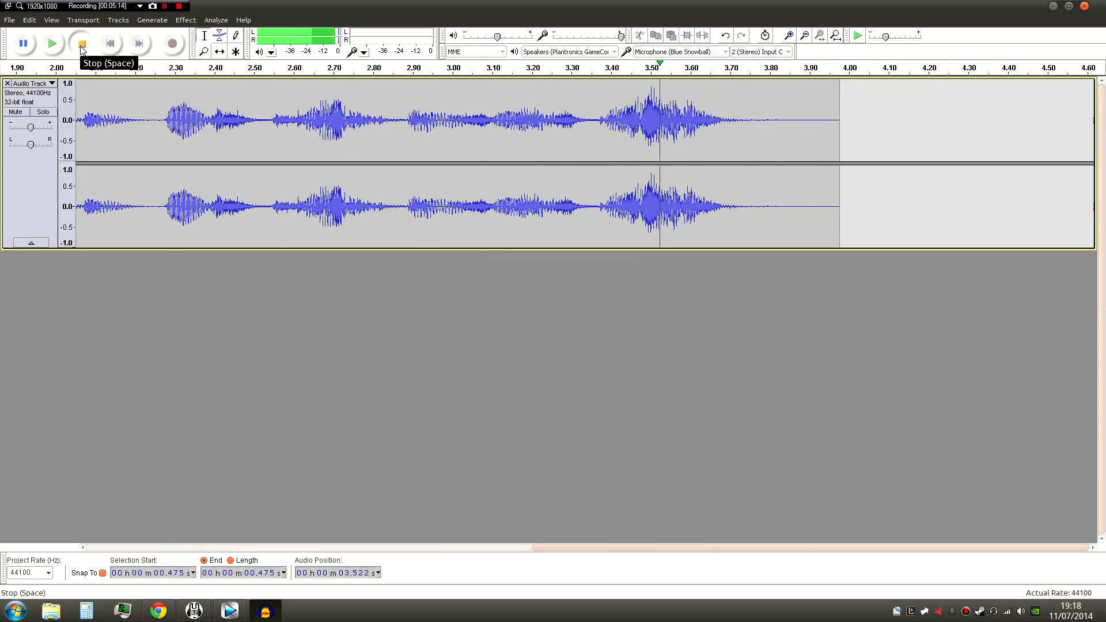
click(82, 44)
- Apply the Compressor to the whole voice track with -18 dB threshold, -40 dB noise floor, 2:1 ratio, 0.2 s attack and 1.0 s decay
click(499, 546)
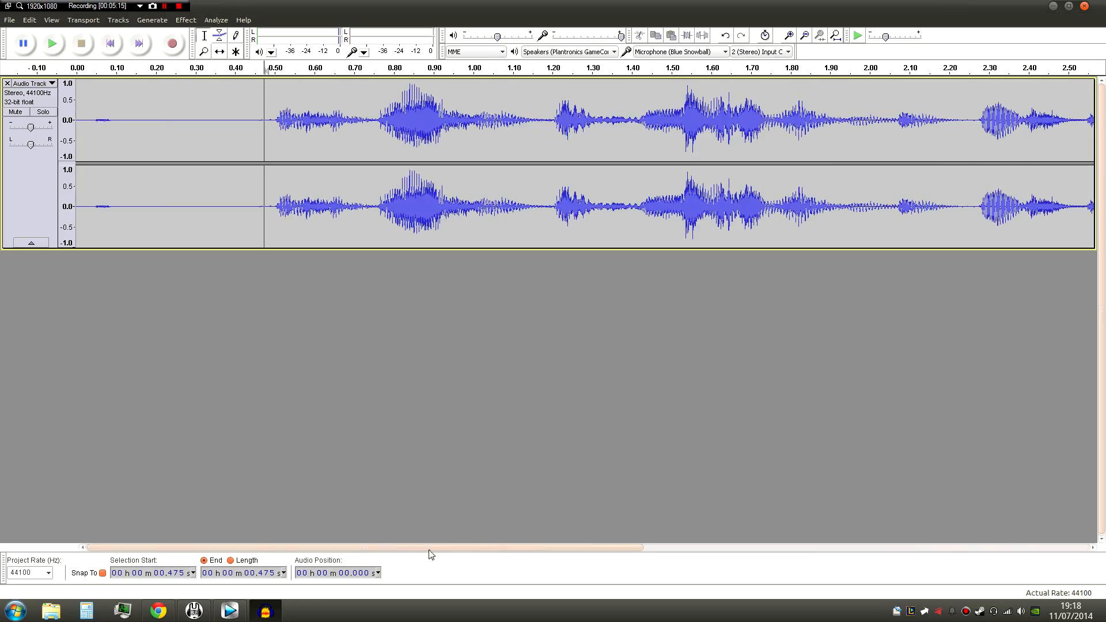
click(251, 136)
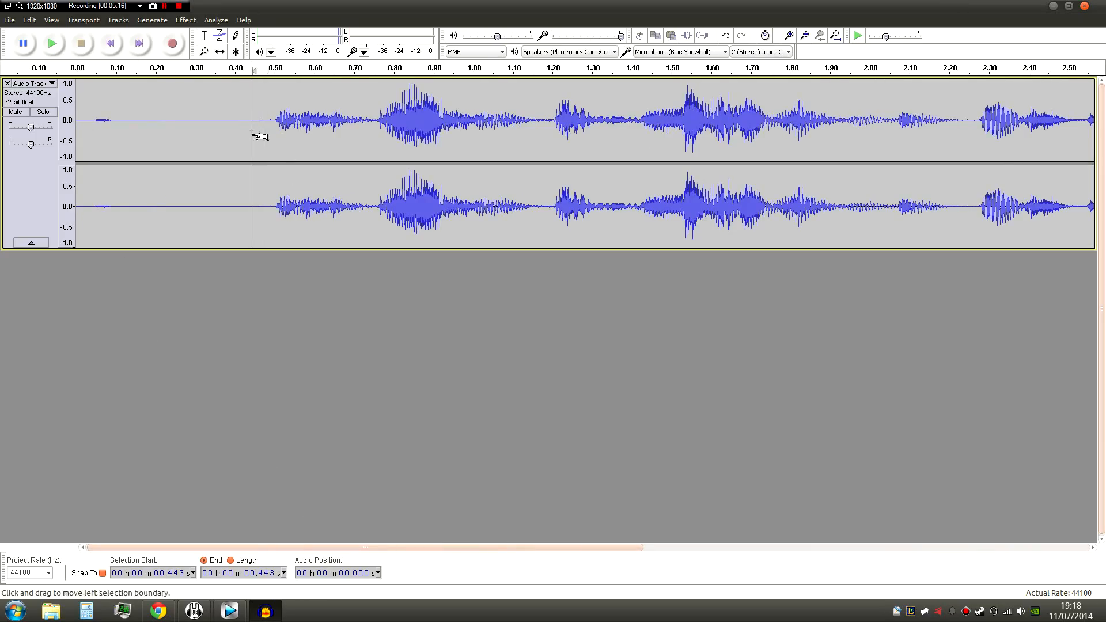
click(185, 19)
click(49, 168)
click(186, 20)
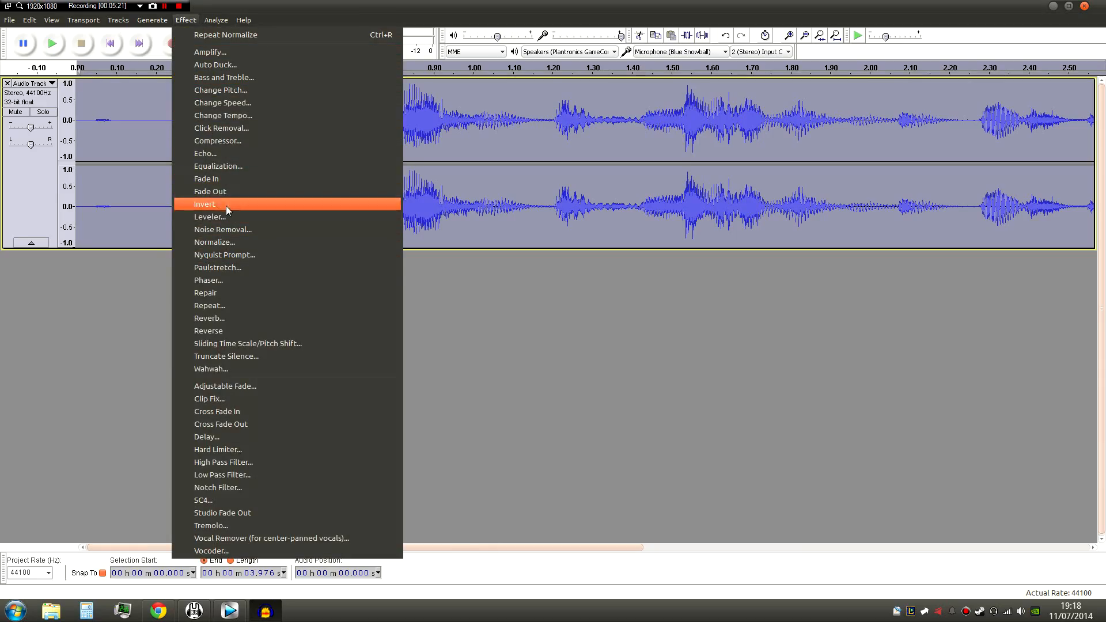
click(231, 141)
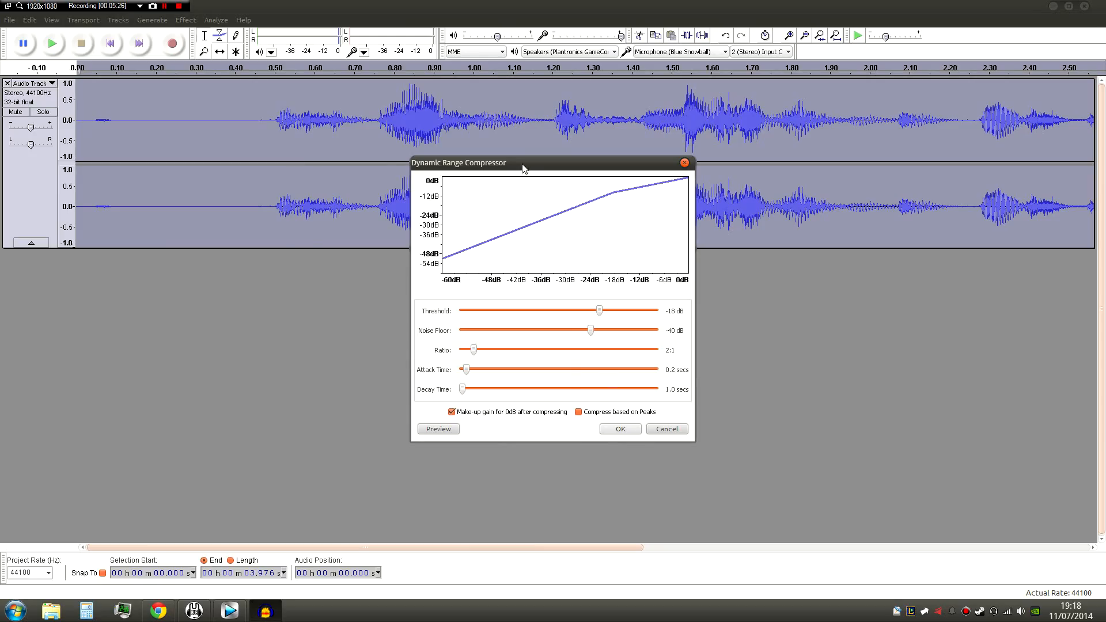
drag(523, 167, 407, 232)
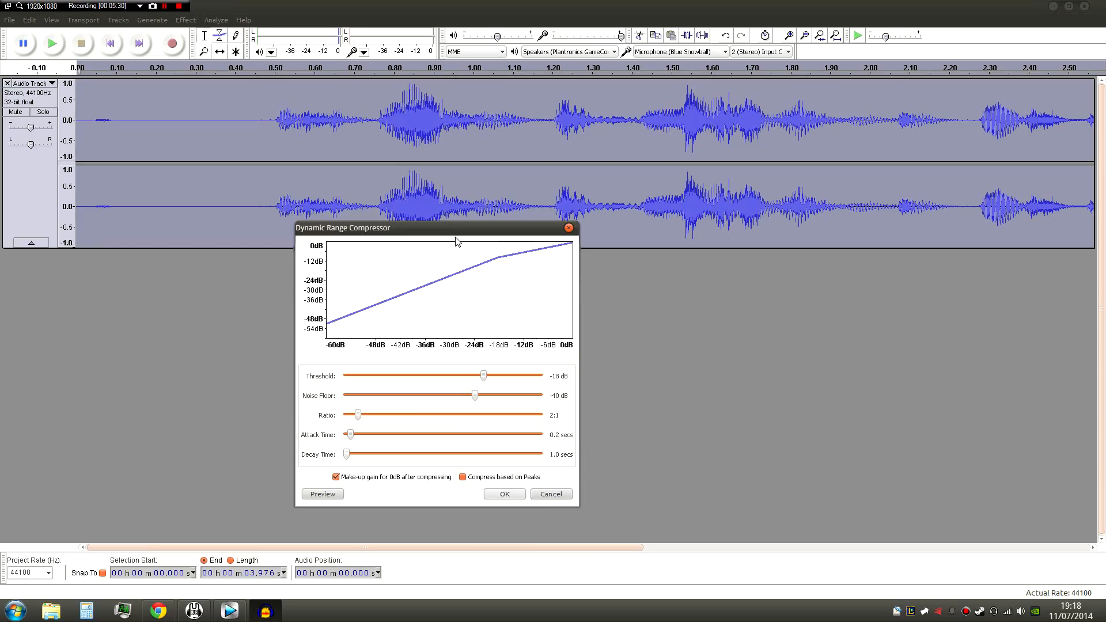
click(515, 496)
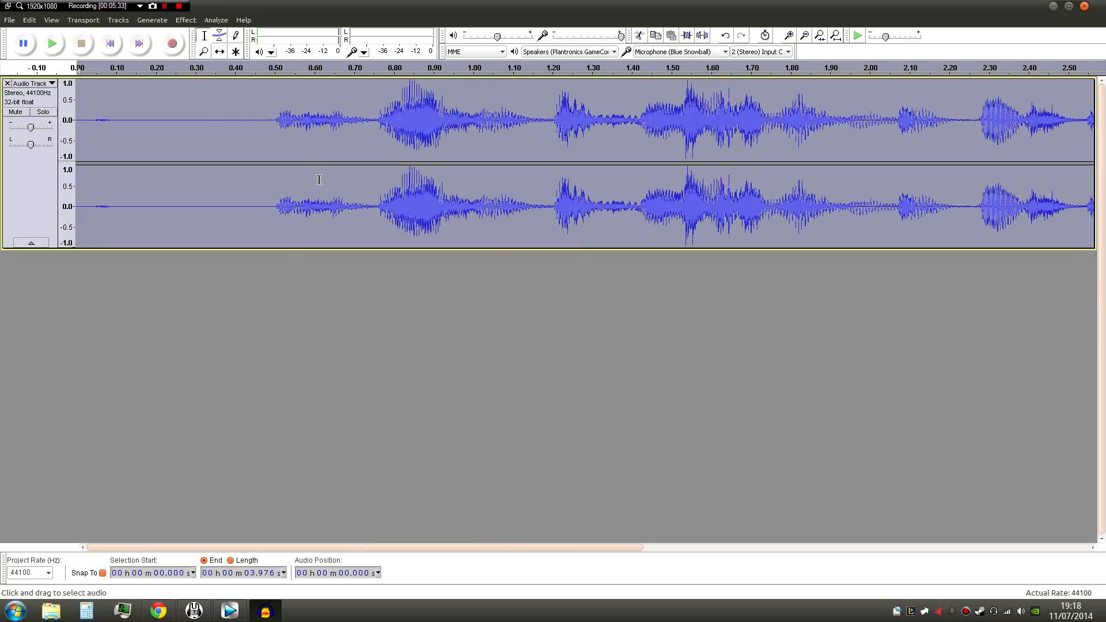
- Normalize the compressed voice track once more
click(186, 20)
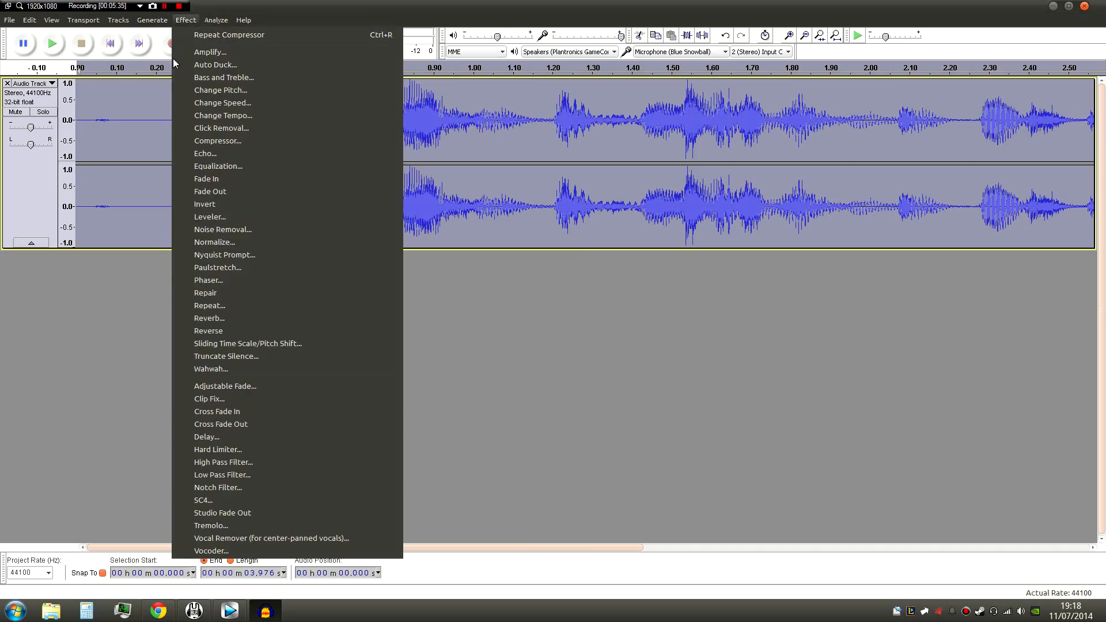
click(234, 242)
click(542, 327)
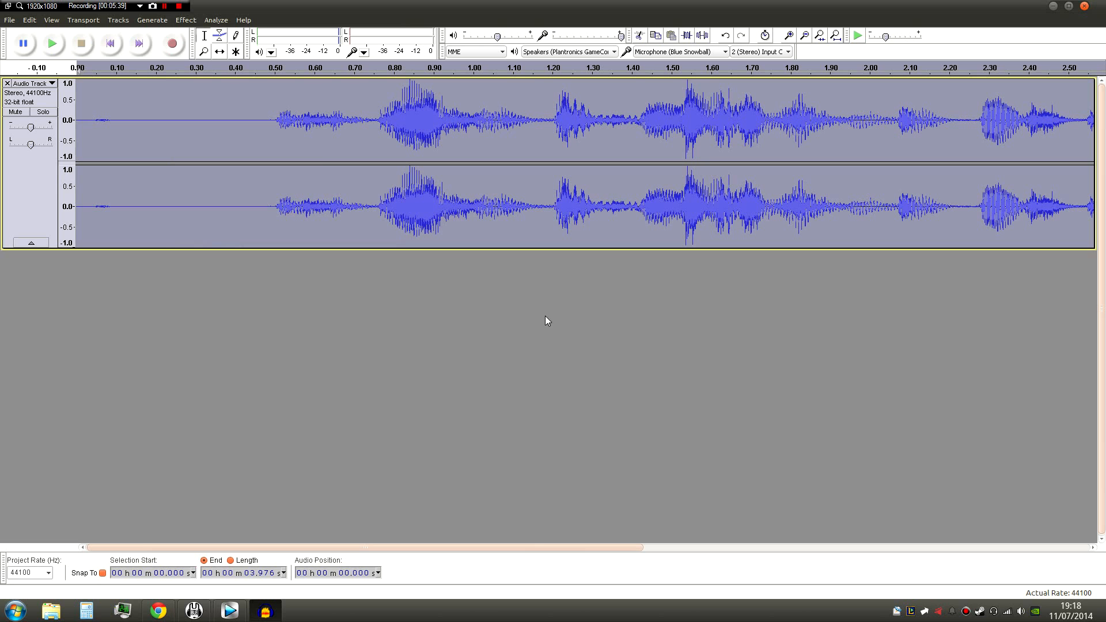
- Apply Equalization to the whole voice track using the Treble Boost curve
click(185, 20)
click(219, 165)
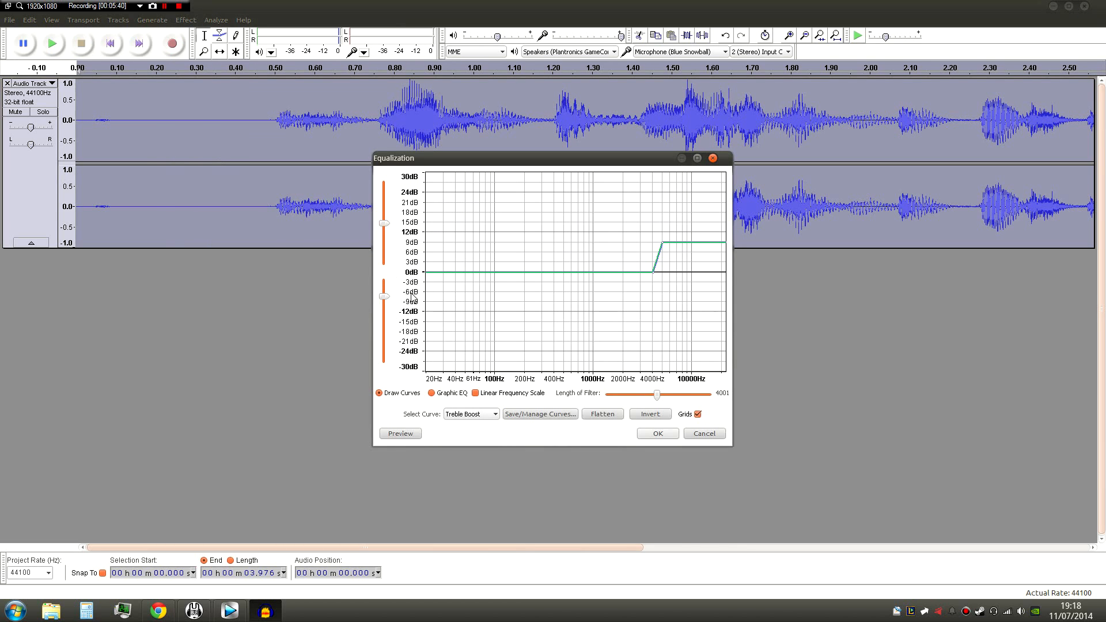
click(483, 418)
click(471, 480)
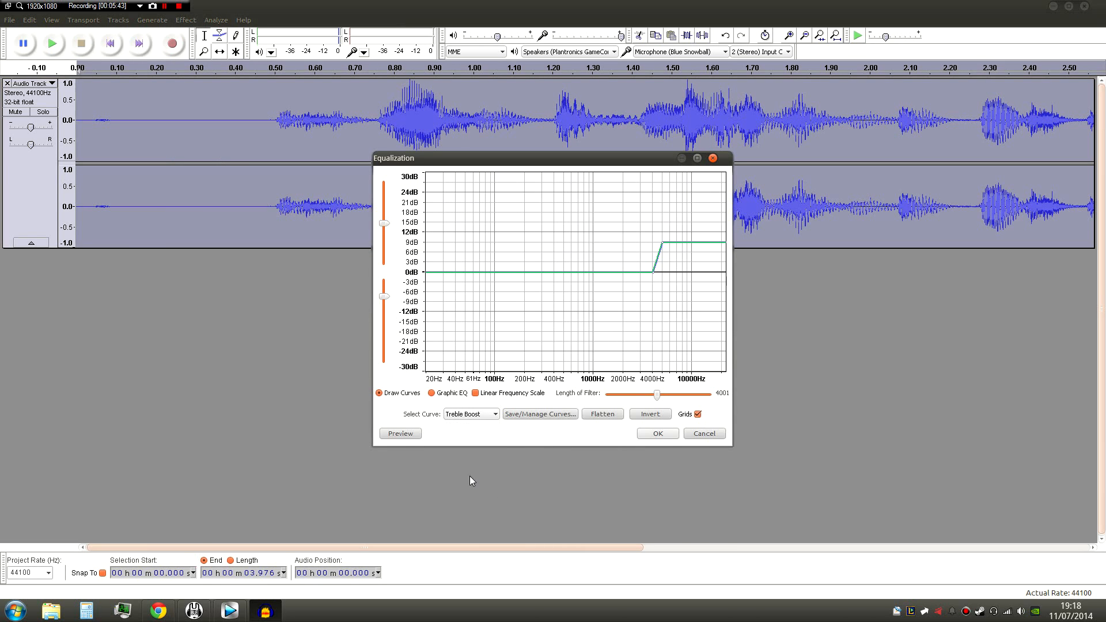
click(664, 433)
- Play back the equalized voice recording from its beginning to check how it sounds
click(242, 145)
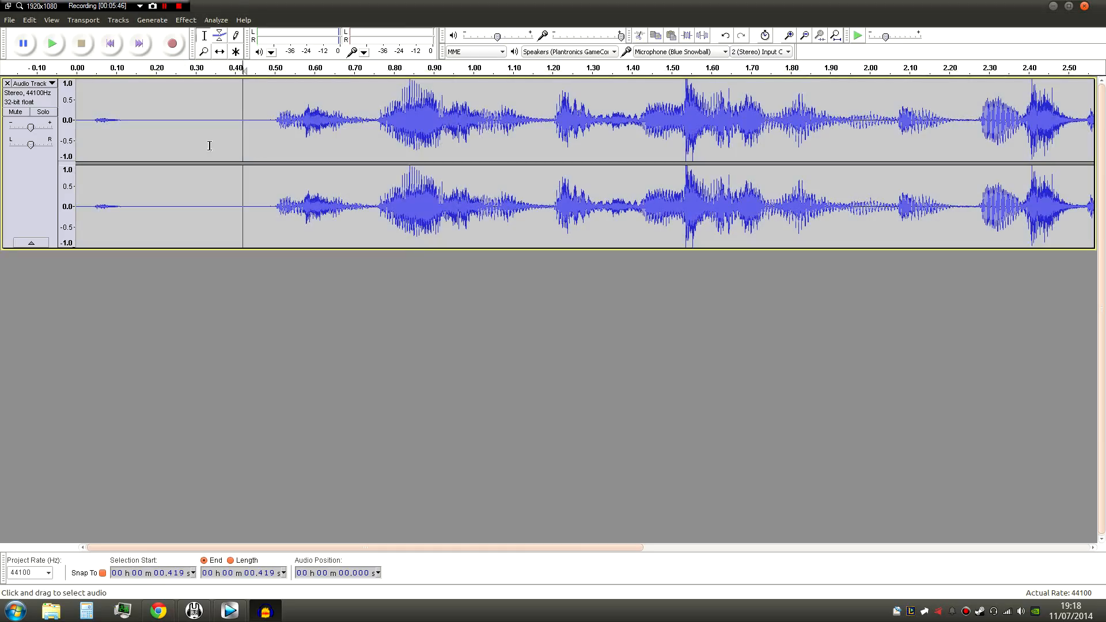
click(108, 127)
click(80, 121)
click(51, 43)
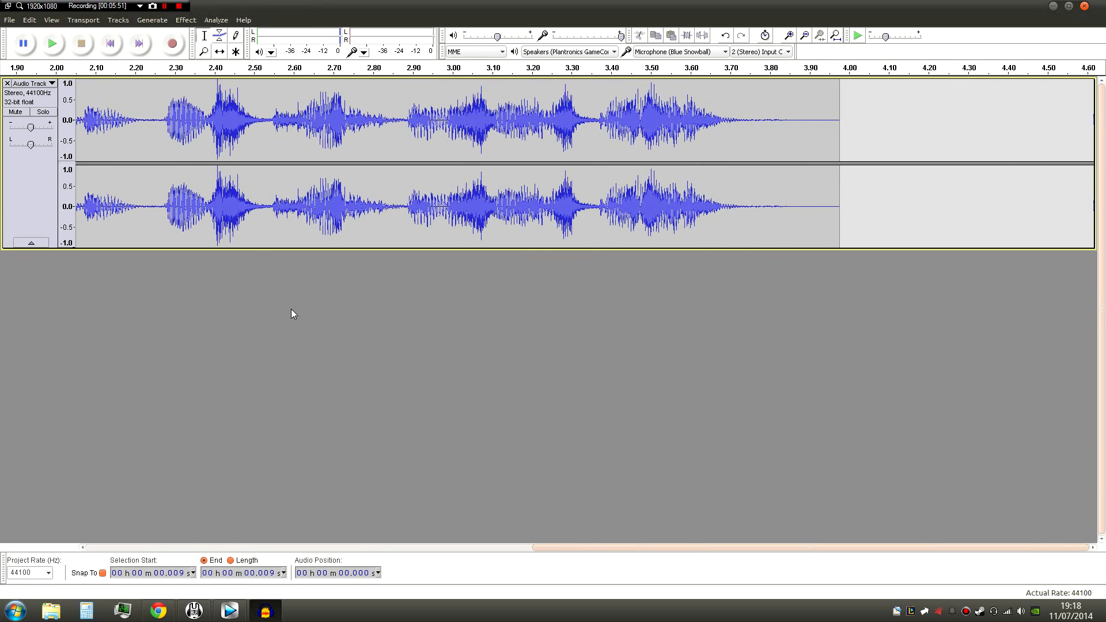
- Normalize the whole equalized voice track
drag(593, 548, 272, 545)
click(22, 173)
click(186, 20)
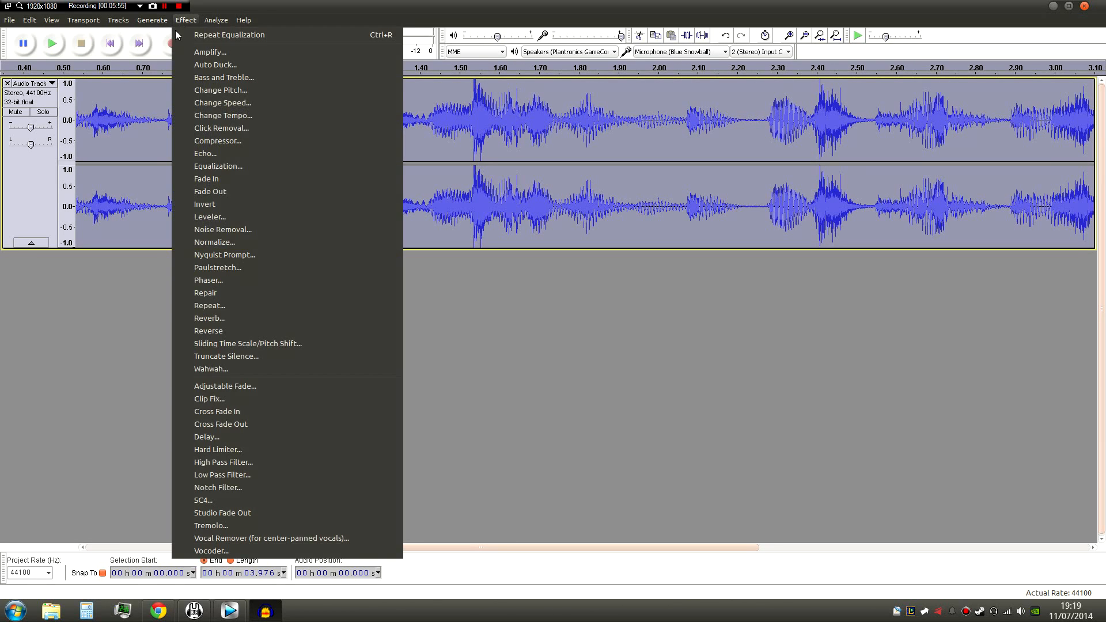
click(233, 239)
click(563, 328)
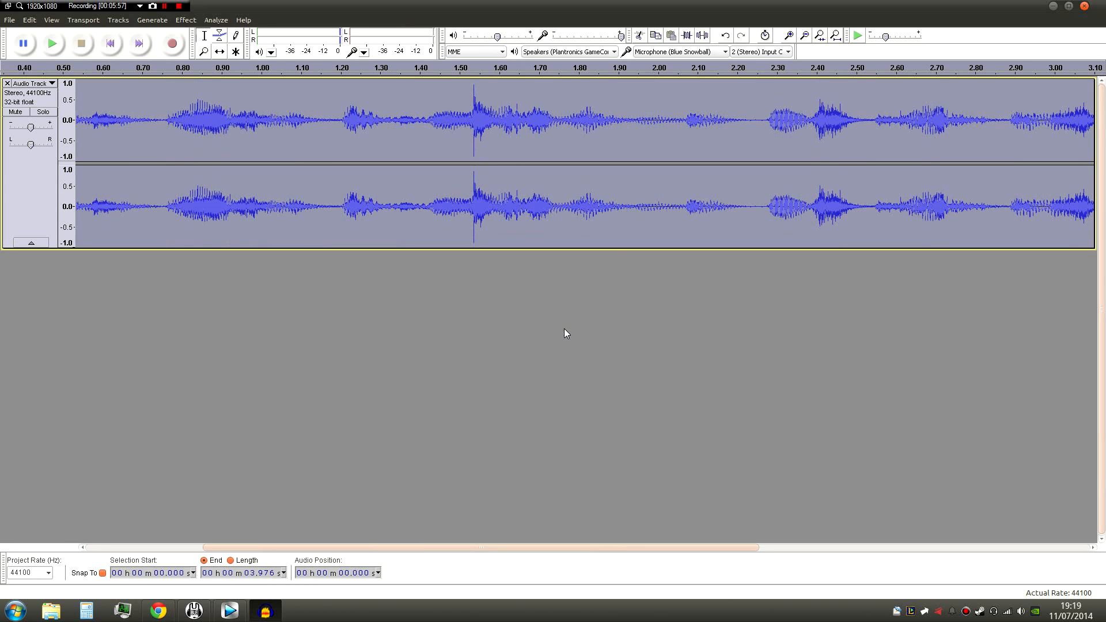
- Apply the Hard Limiter to the whole voice track with a dB limit of -4, wet level 1.0 and residue level 0.0
drag(518, 552, 478, 554)
drag(526, 181, 557, 194)
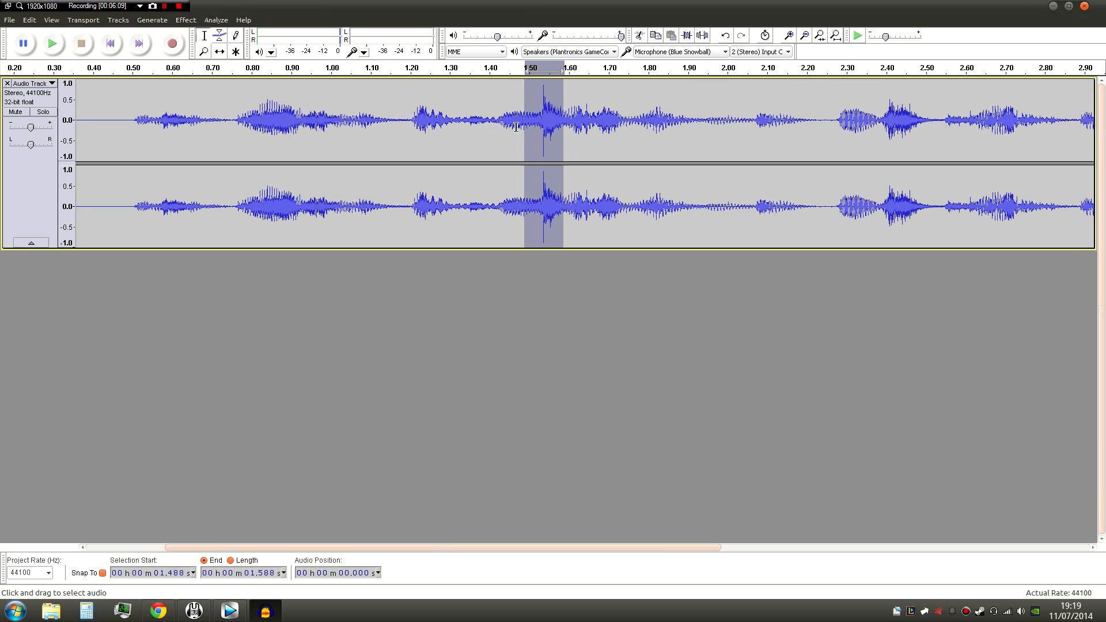
click(37, 161)
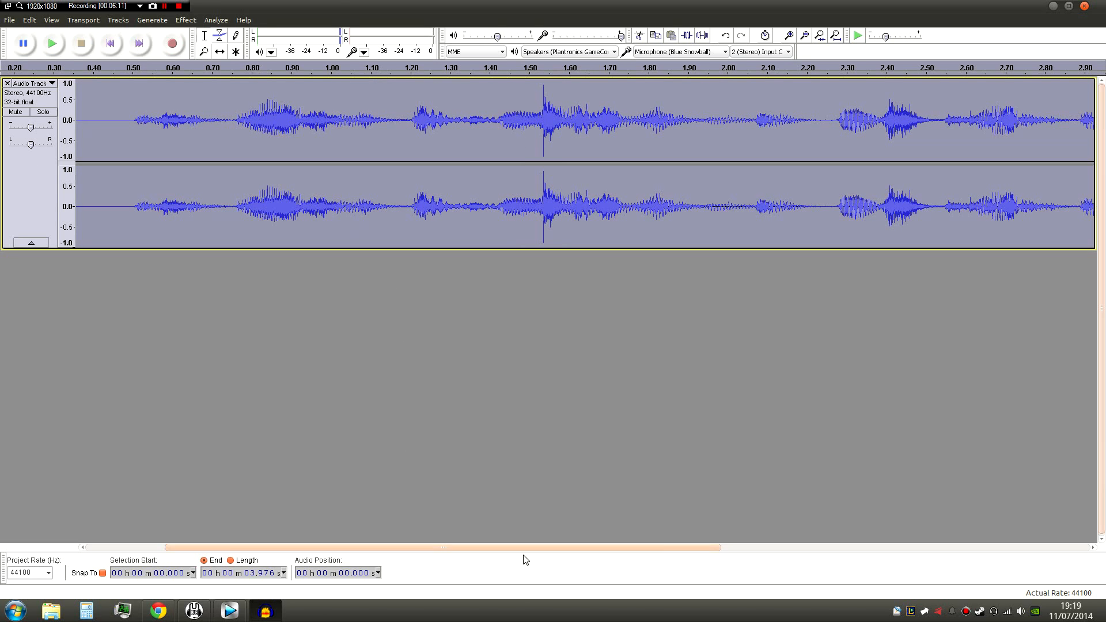
drag(523, 551, 455, 550)
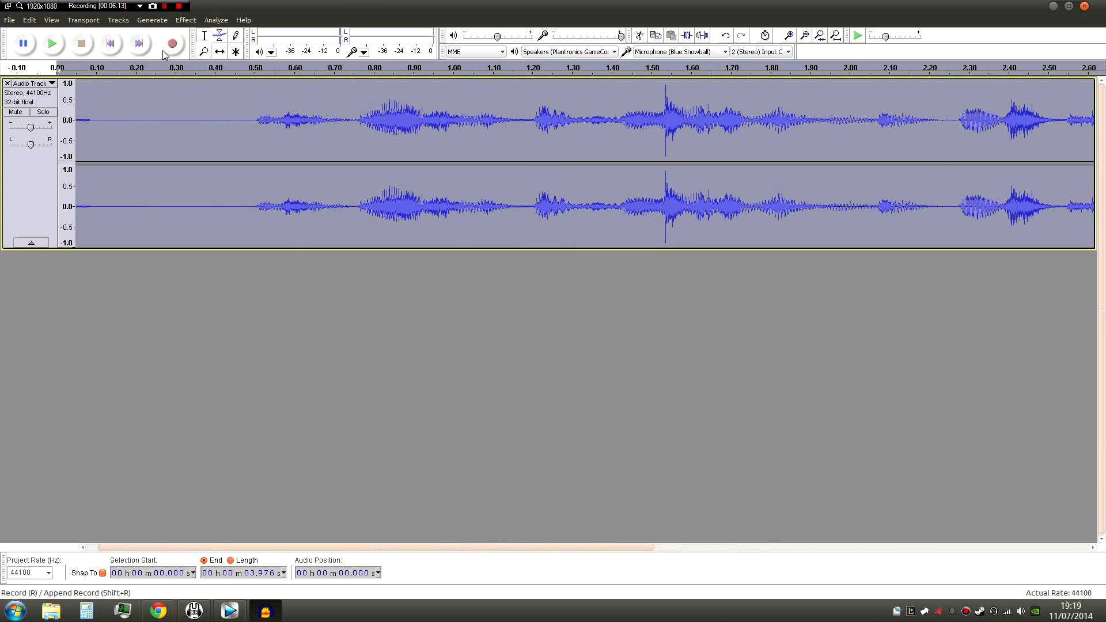
click(185, 20)
click(234, 448)
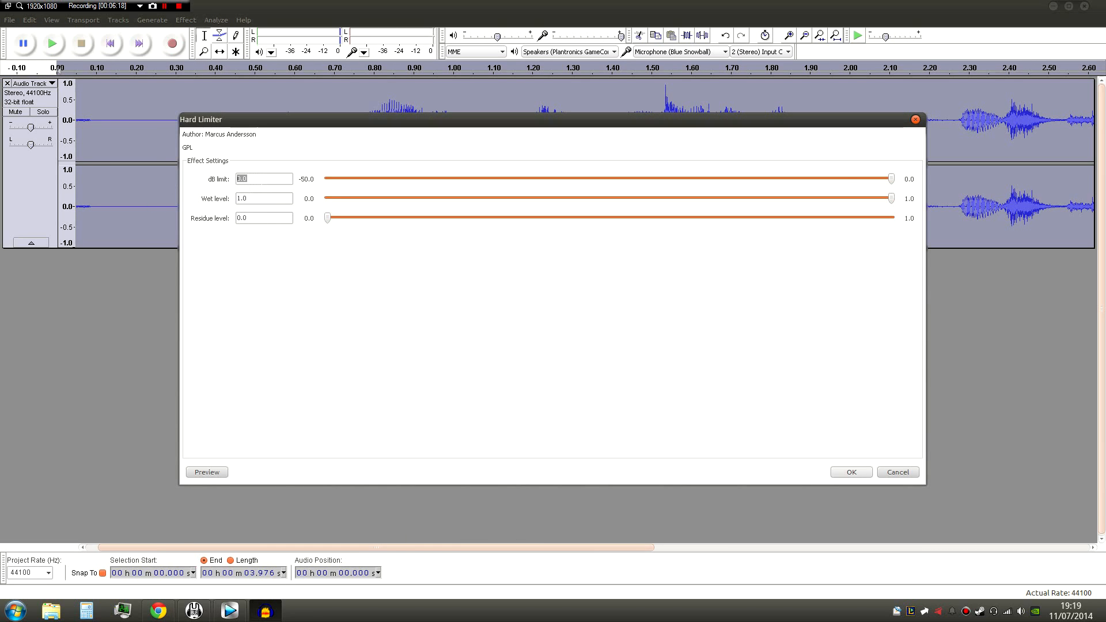
text(-4)
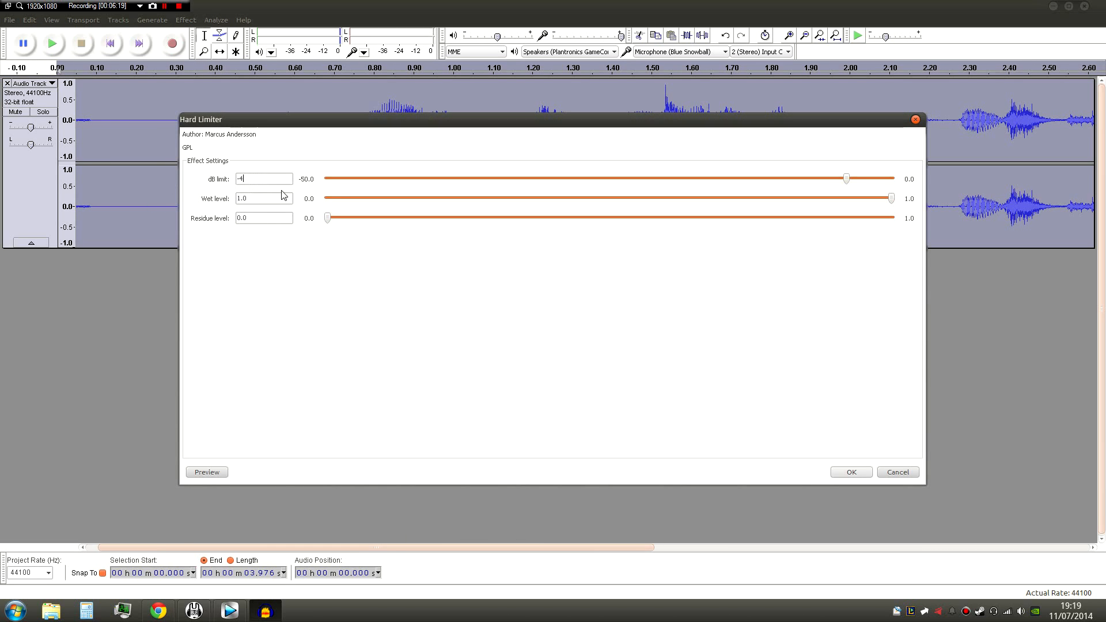
click(851, 472)
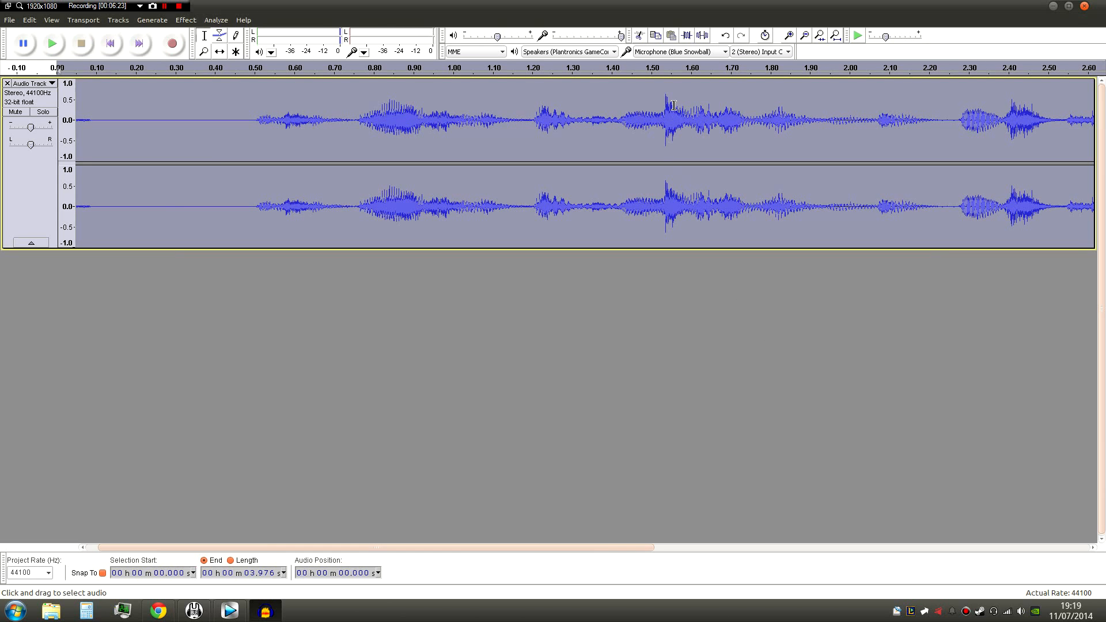
- Normalize the whole voice track again after the limiting
drag(676, 94, 659, 95)
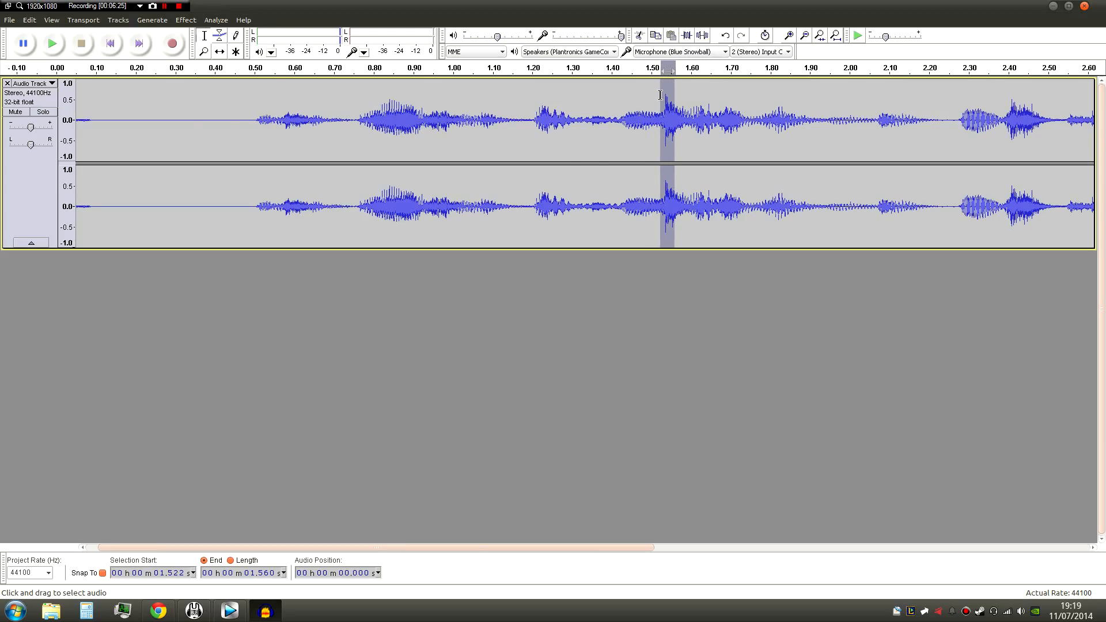
key(ctrl+a)
click(185, 19)
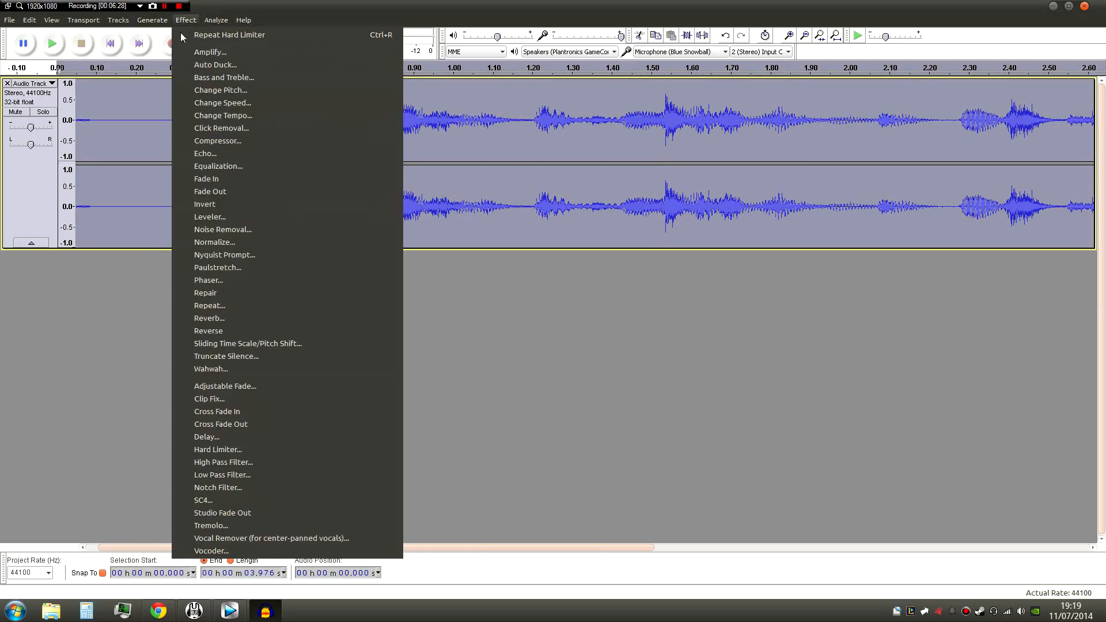
click(217, 243)
click(552, 327)
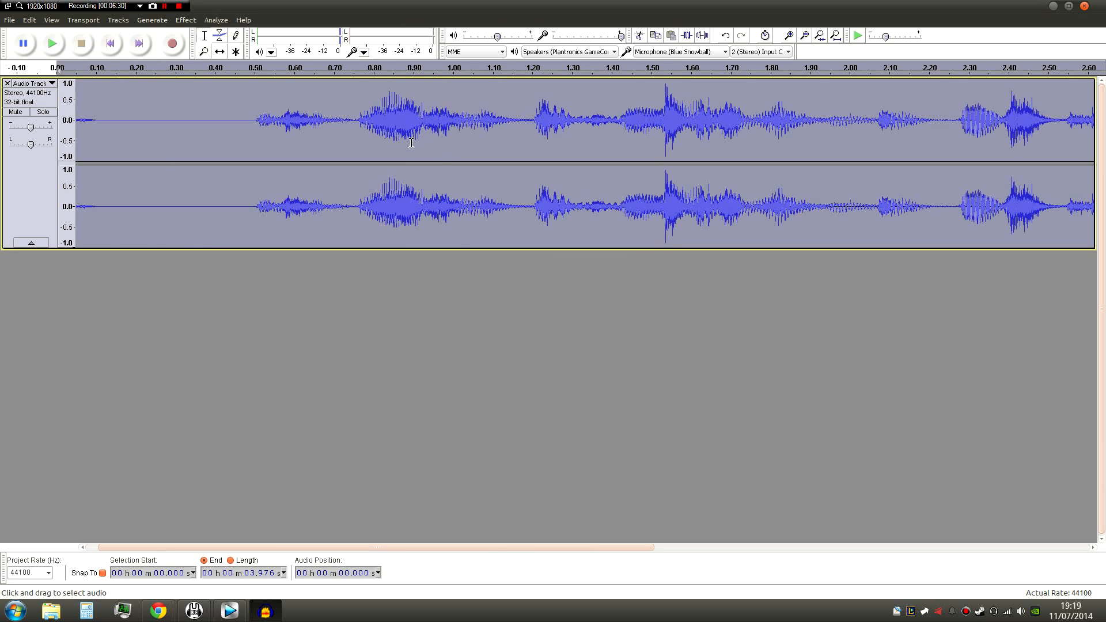
- Delete about 0.48 s of silence from the very beginning of the voice track
drag(415, 551, 403, 515)
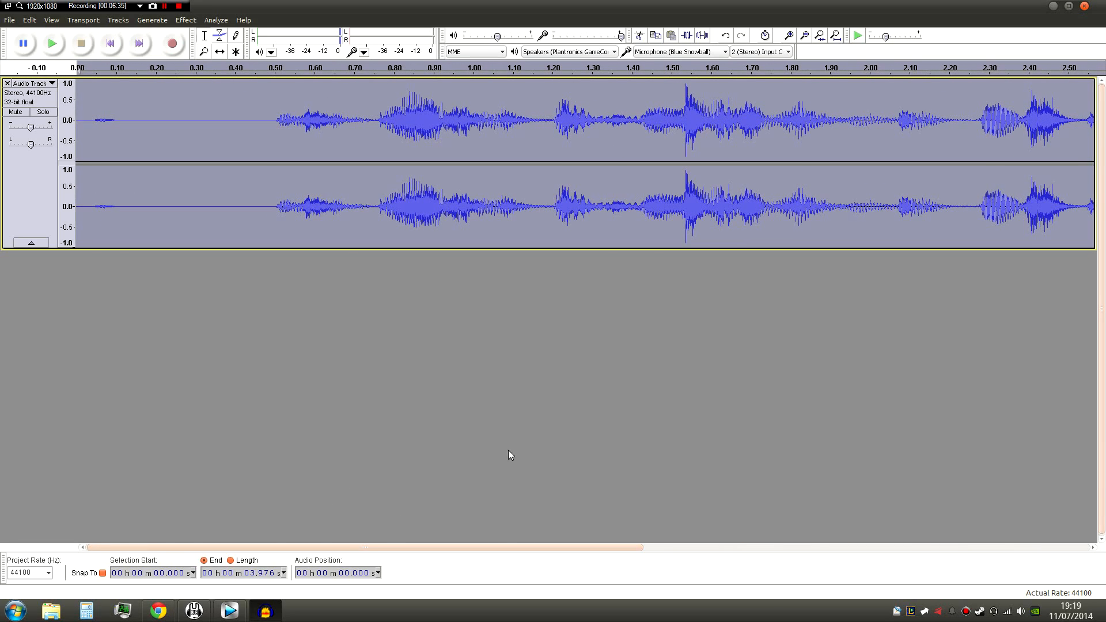
drag(267, 123, 78, 151)
key(Delete)
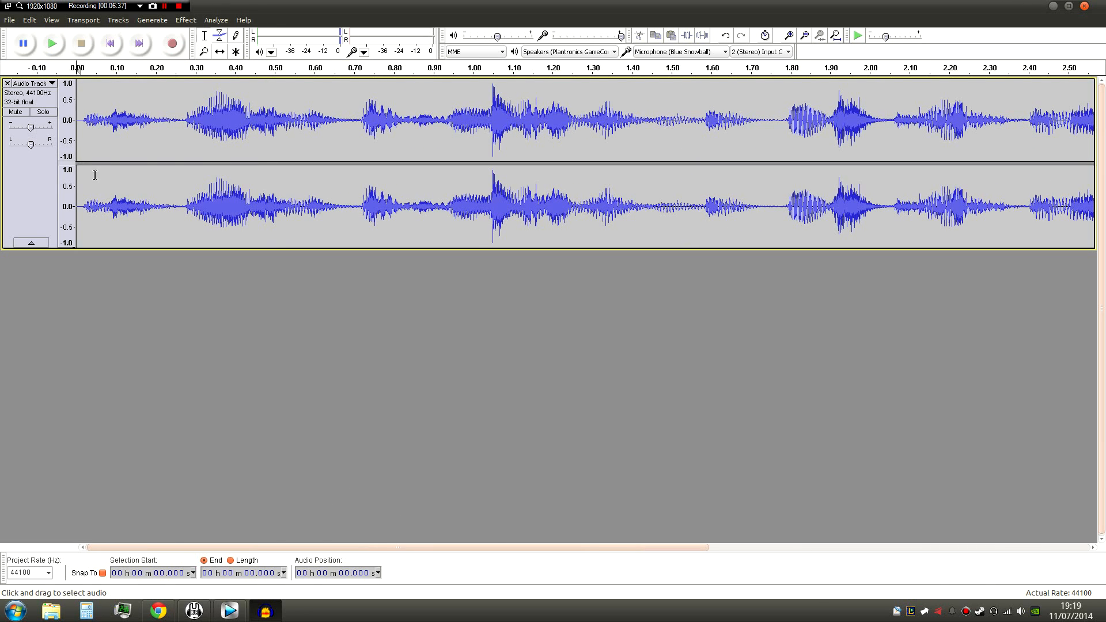
- Export the voice recording to the Desktop as asd in WAV (Microsoft) signed 16 bit PCM format
click(9, 19)
click(49, 177)
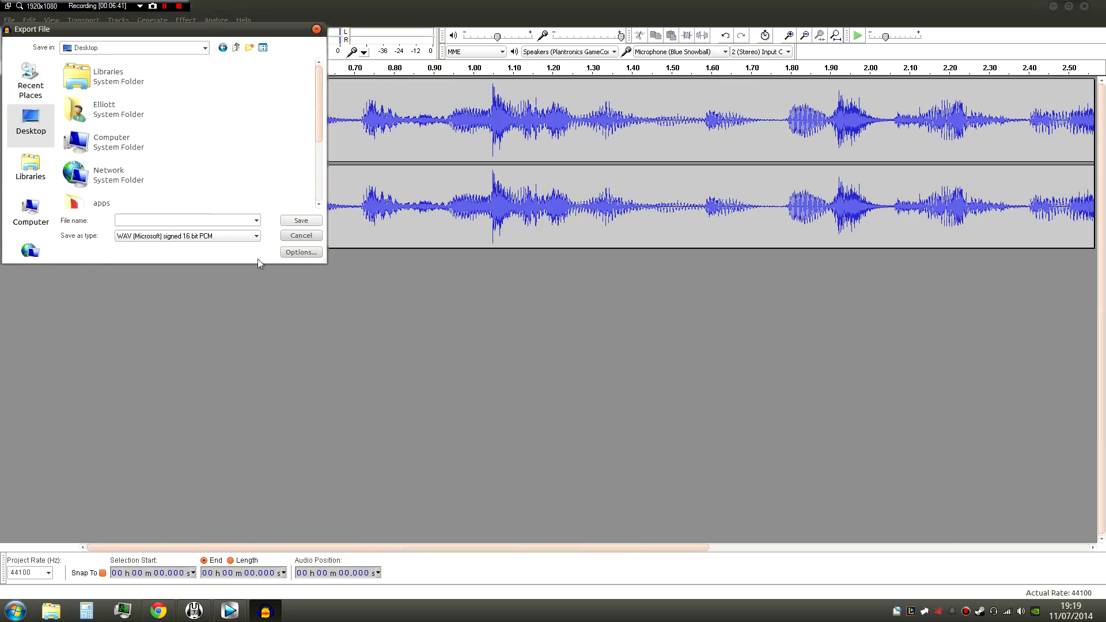
click(295, 224)
click(606, 385)
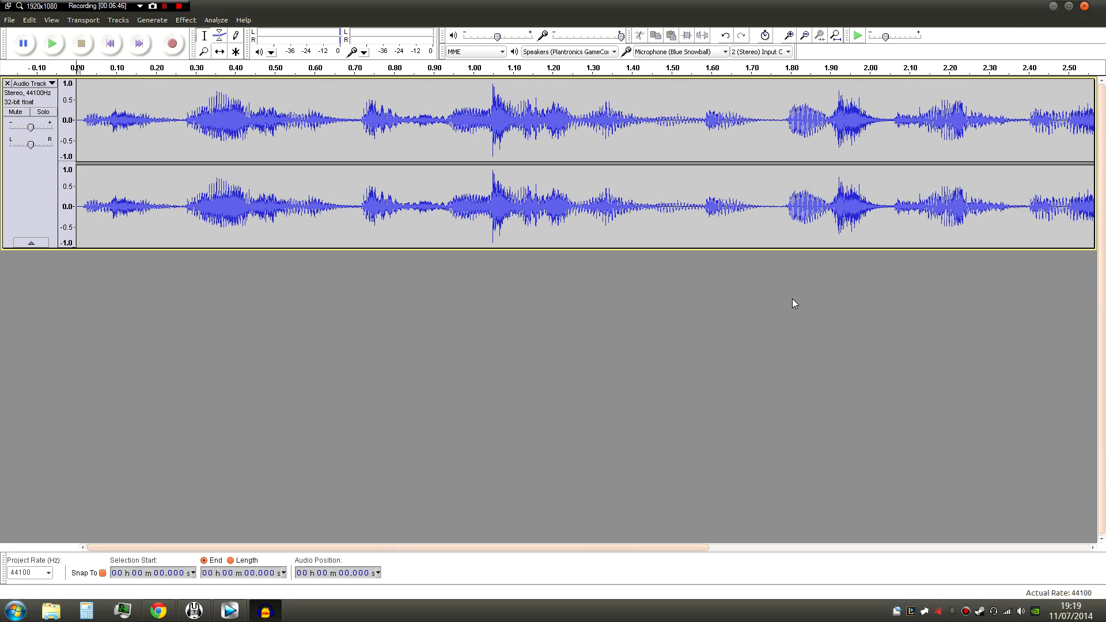
- Add asd.wav from the desktop to the Vegas Pro project, at the start of the timeline below the video clip
click(1052, 6)
click(1052, 6)
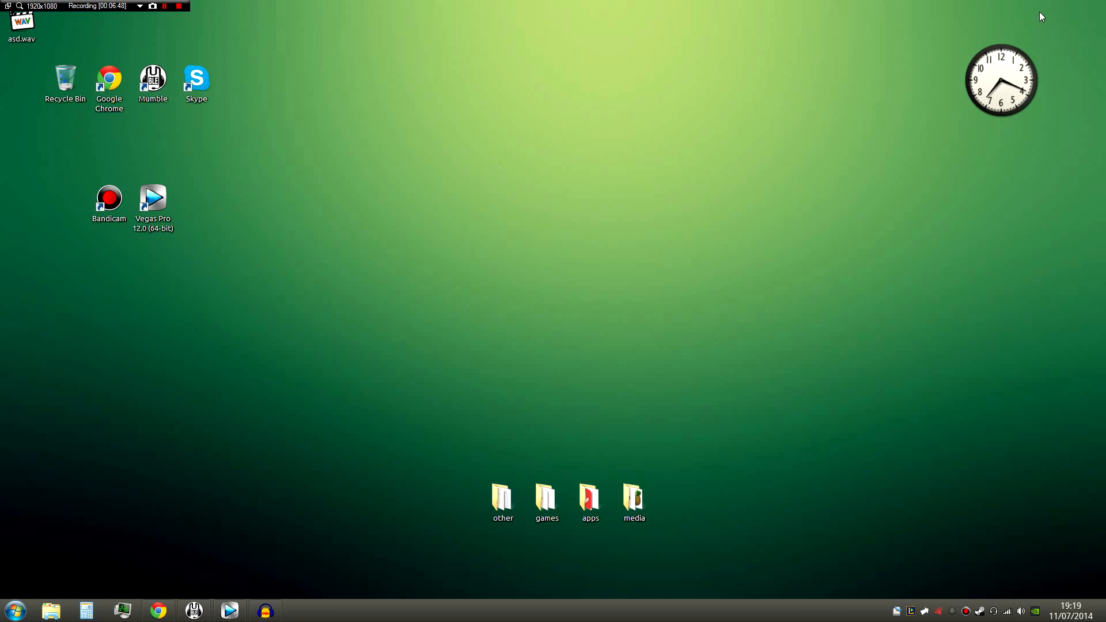
drag(264, 183, 155, 489)
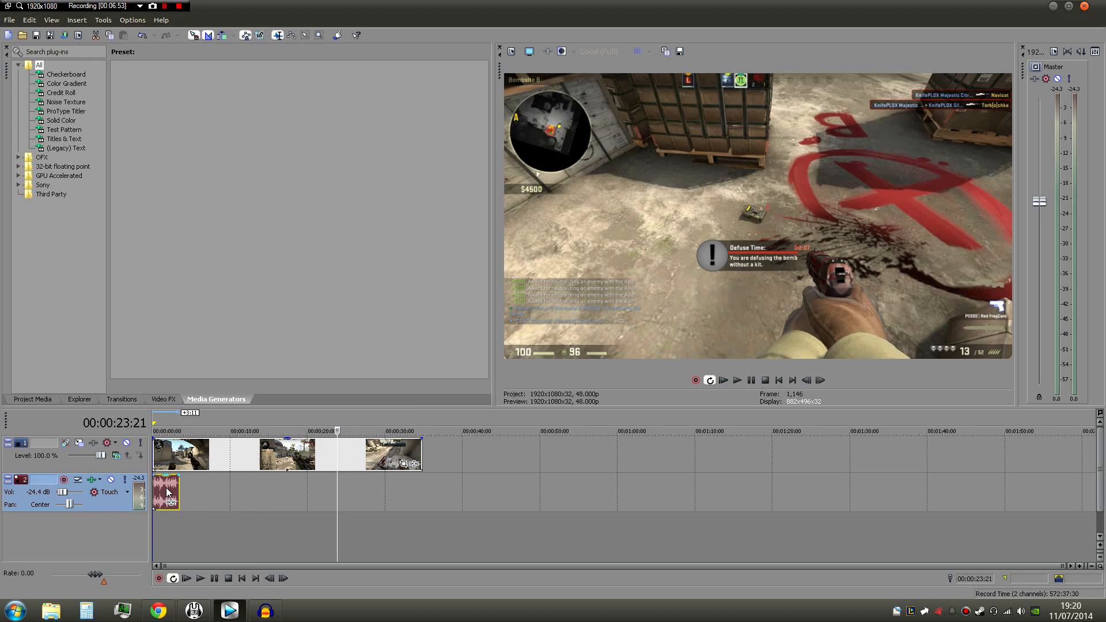
- Play back the project from its beginning to check the voice-over's loudness
scroll(228, 504, up, 2)
click(186, 578)
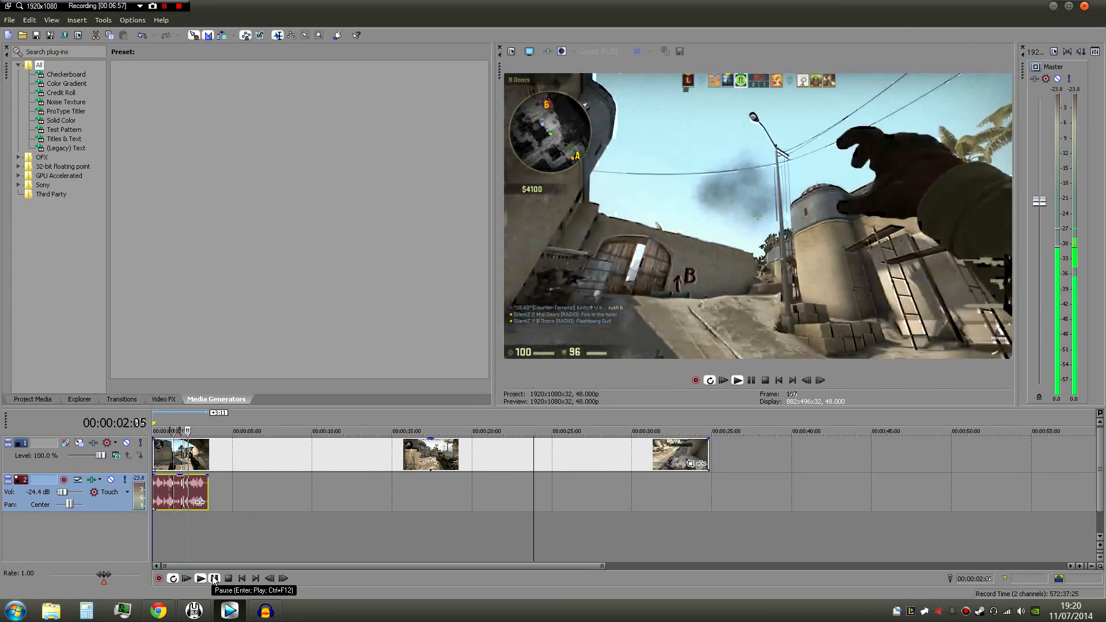
click(213, 579)
- Raise the voice-over track's volume to 0.1 dB and play it back from the beginning
drag(61, 492, 63, 494)
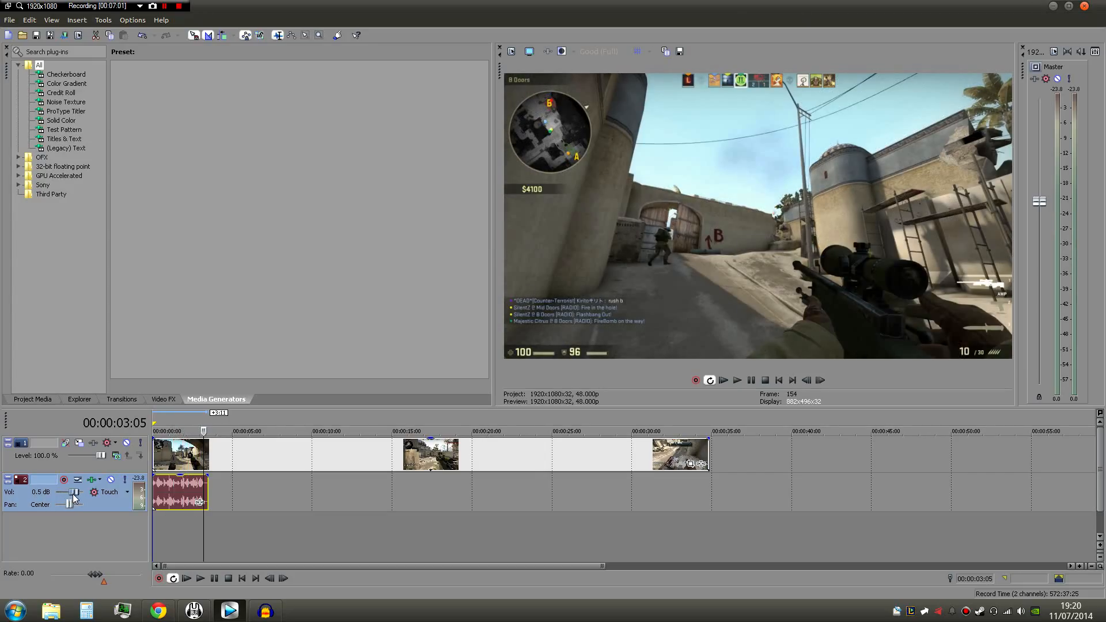
drag(71, 494, 72, 494)
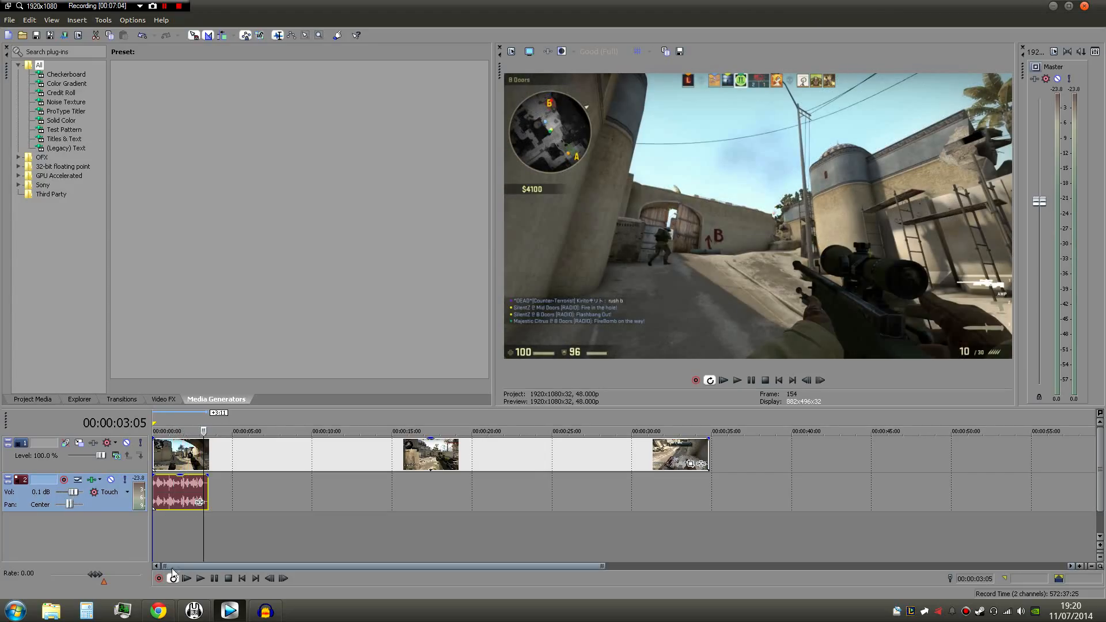
click(187, 578)
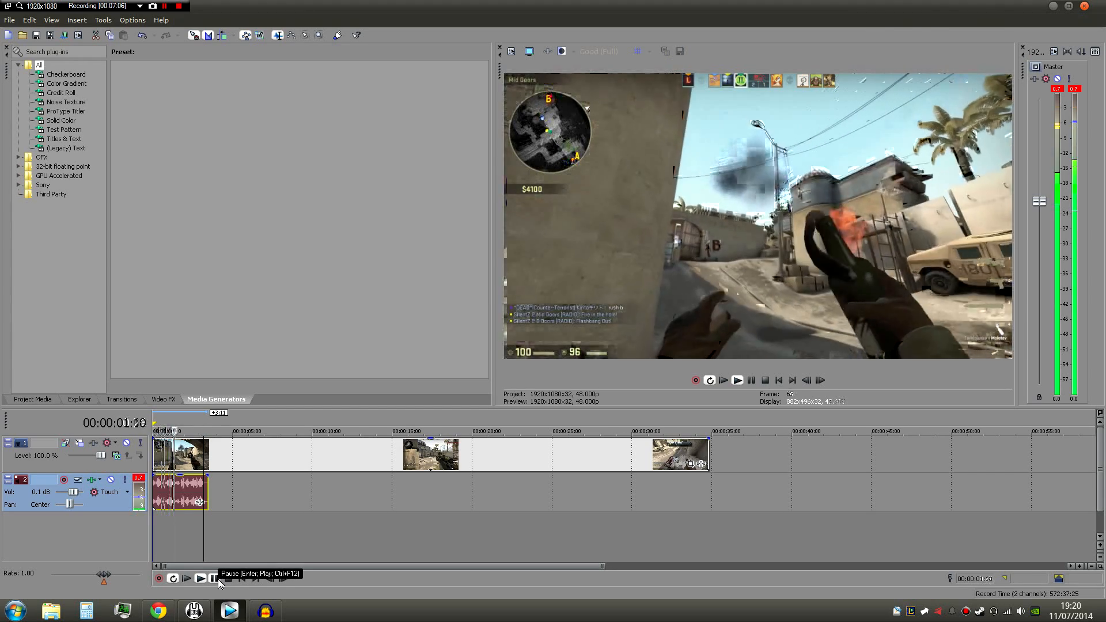
click(218, 579)
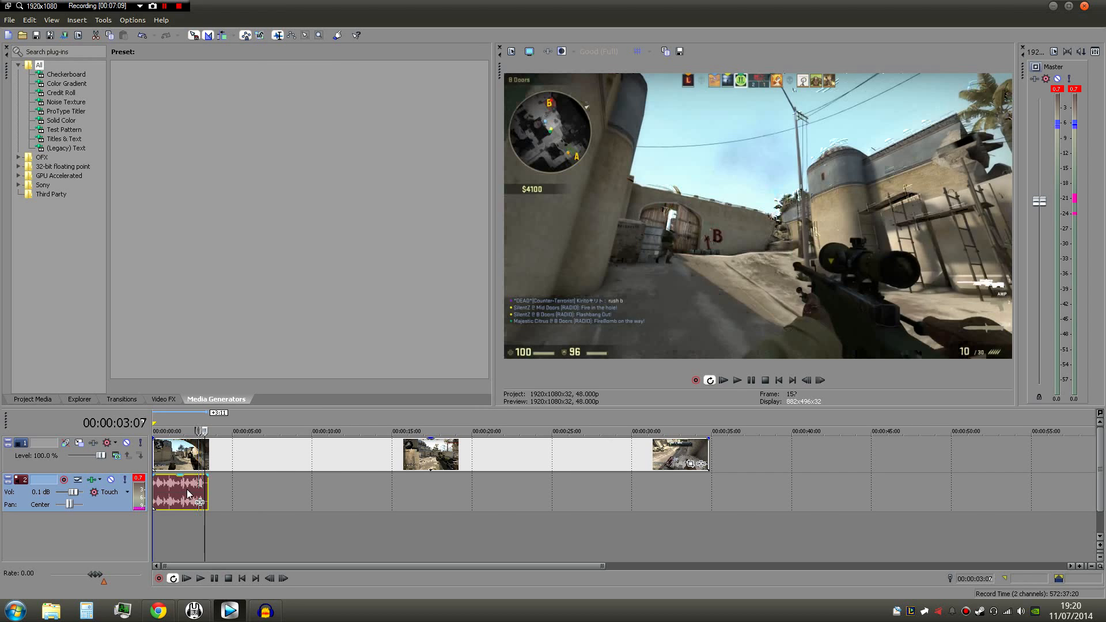
- Move the voice-over clip along its track to start at about 13 seconds, and select the video clip
drag(180, 496, 396, 482)
mouse_move(161, 453)
mouse_down()
mouse_move(372, 453)
mouse_move(146, 460)
mouse_up()
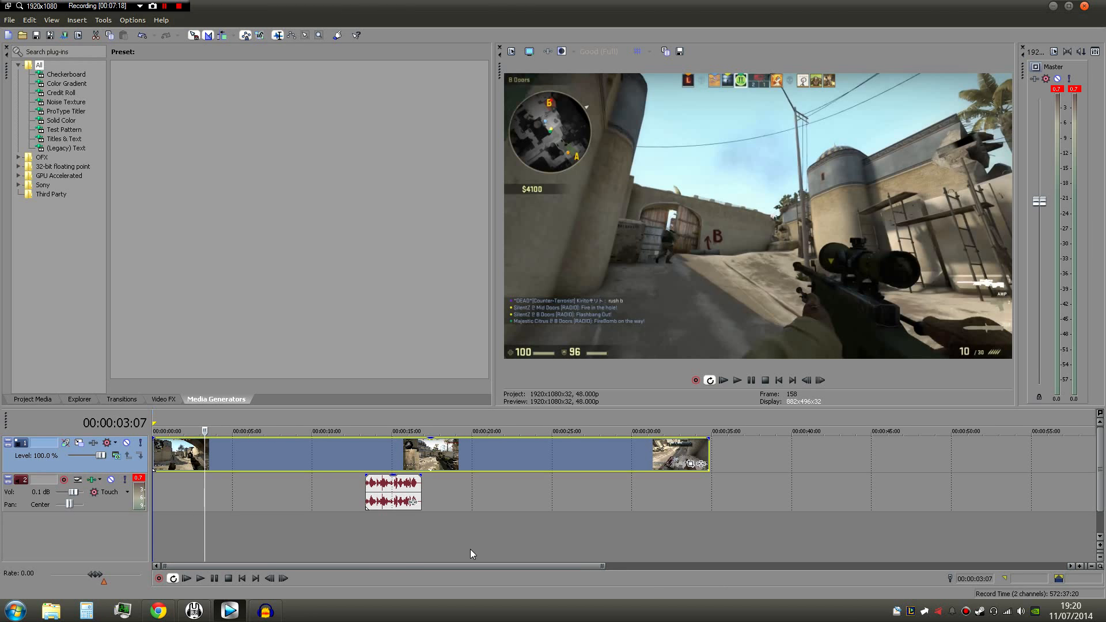
- Switch to Chrome to view the Free Stock Music website, and return to Vegas Pro
click(158, 610)
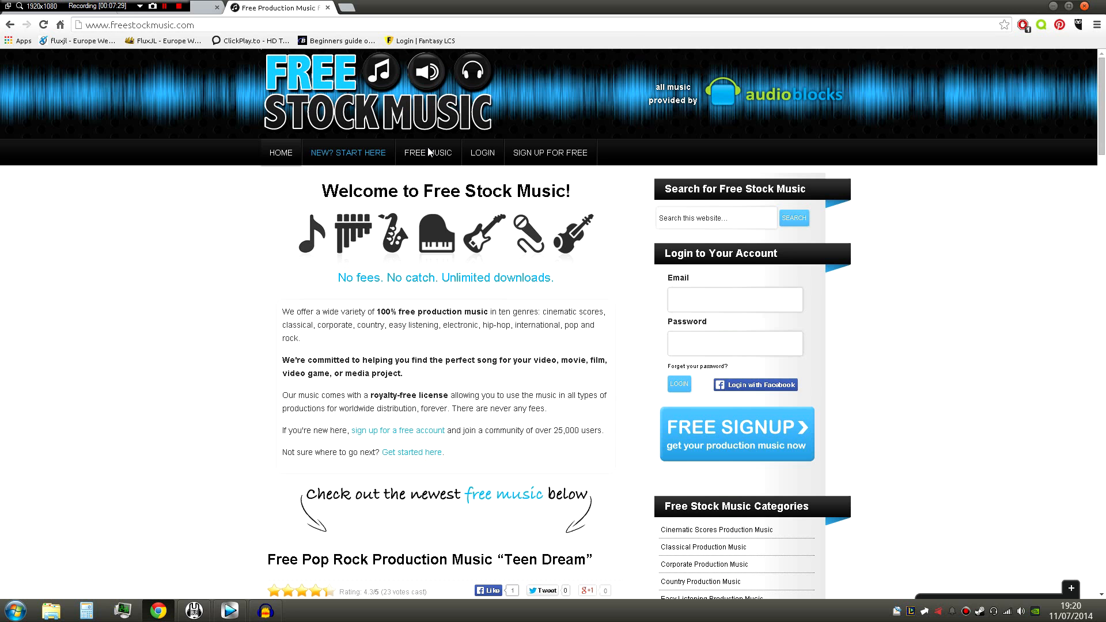
mouse_move(428, 152)
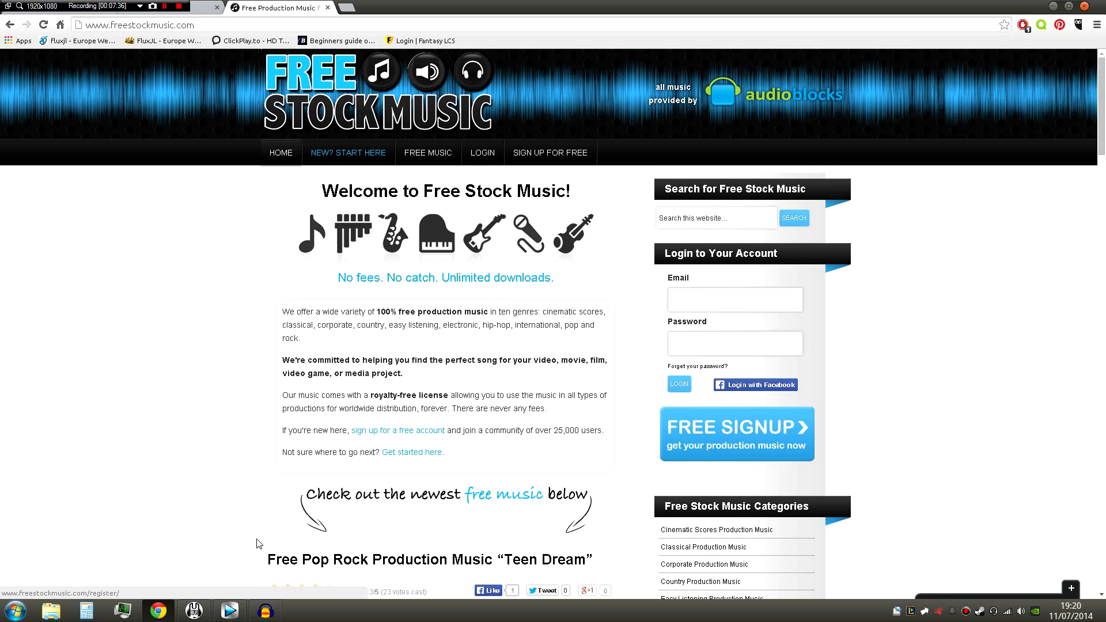
click(167, 611)
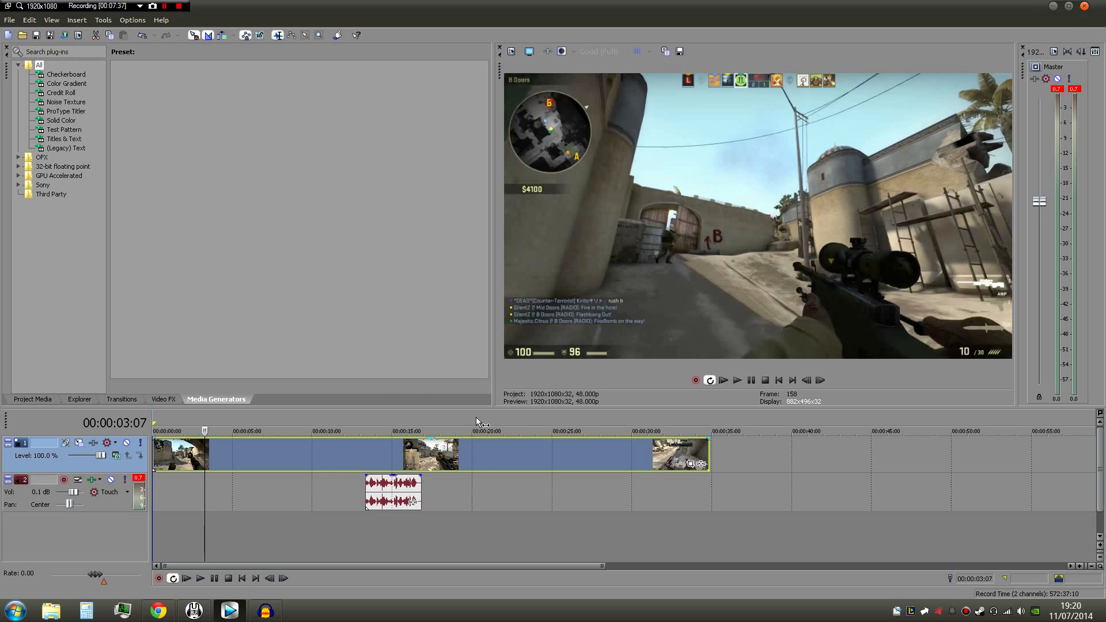
- Show the desktop and open the BGM folder inside Video Stuff in the media folder
click(1101, 618)
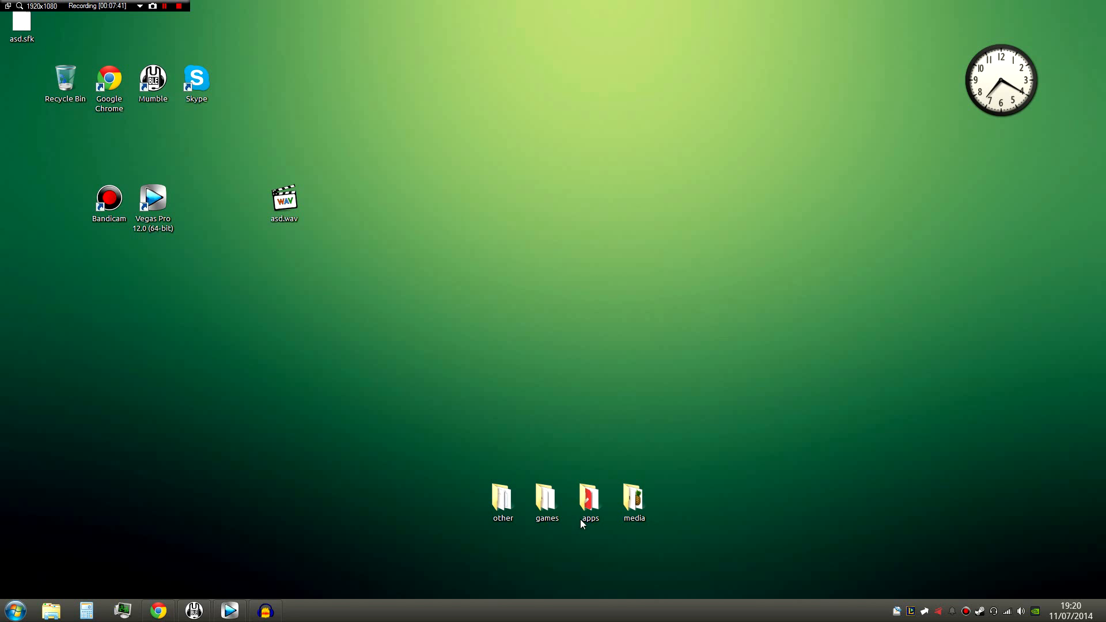
double_click(633, 500)
click(619, 181)
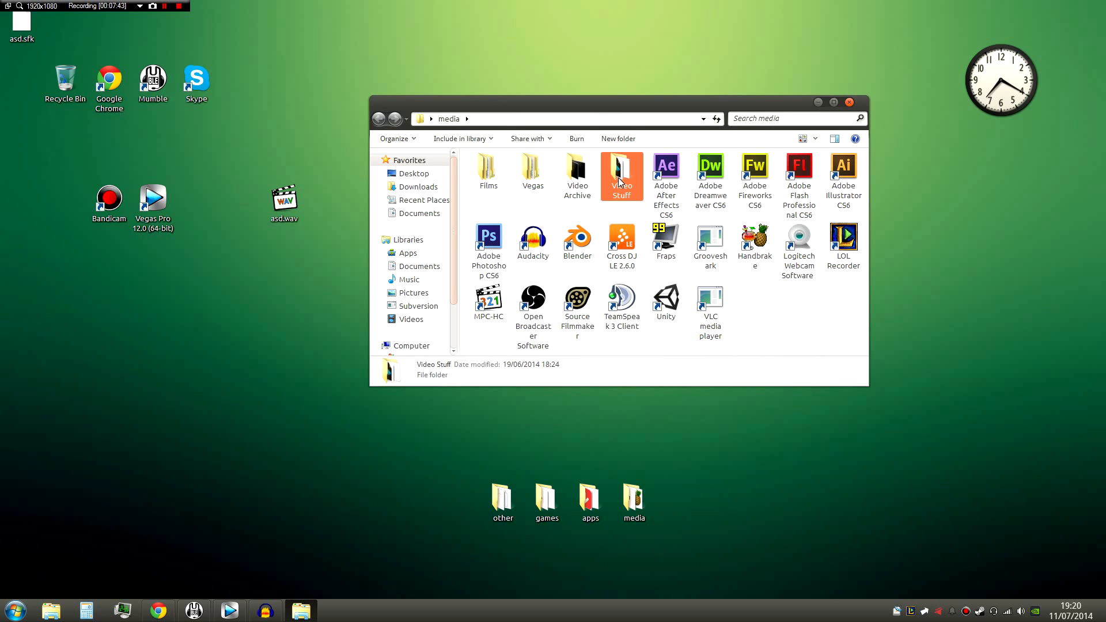
double_click(619, 181)
double_click(489, 158)
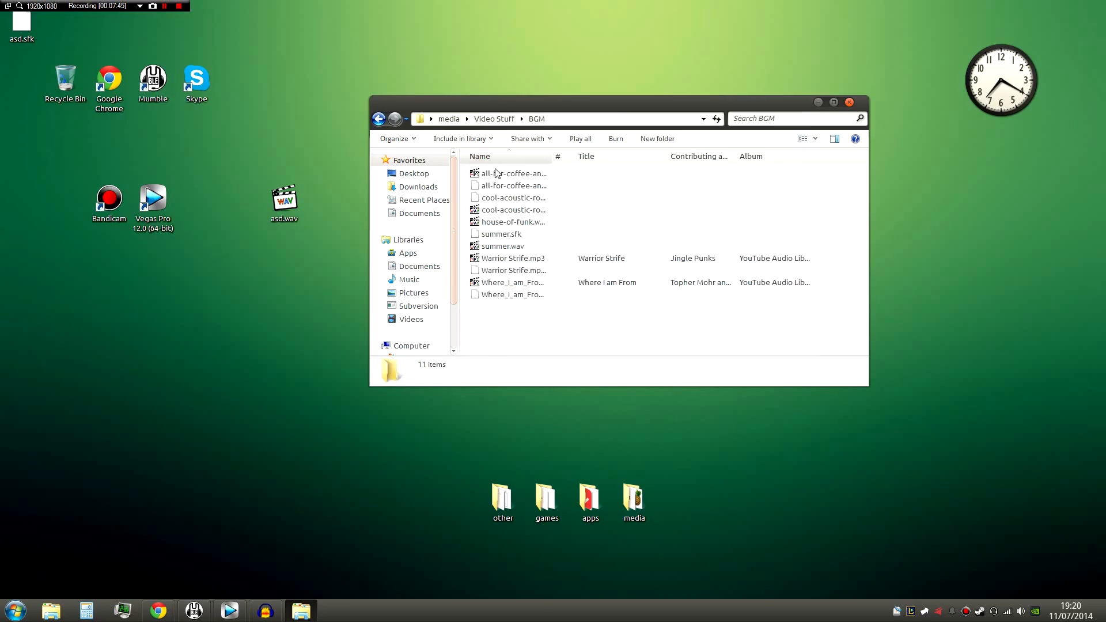
- Examine the background music files, including the artist and album details of Warrior Strife.mp3 and Where_I_am_From.mp3
click(504, 248)
click(515, 262)
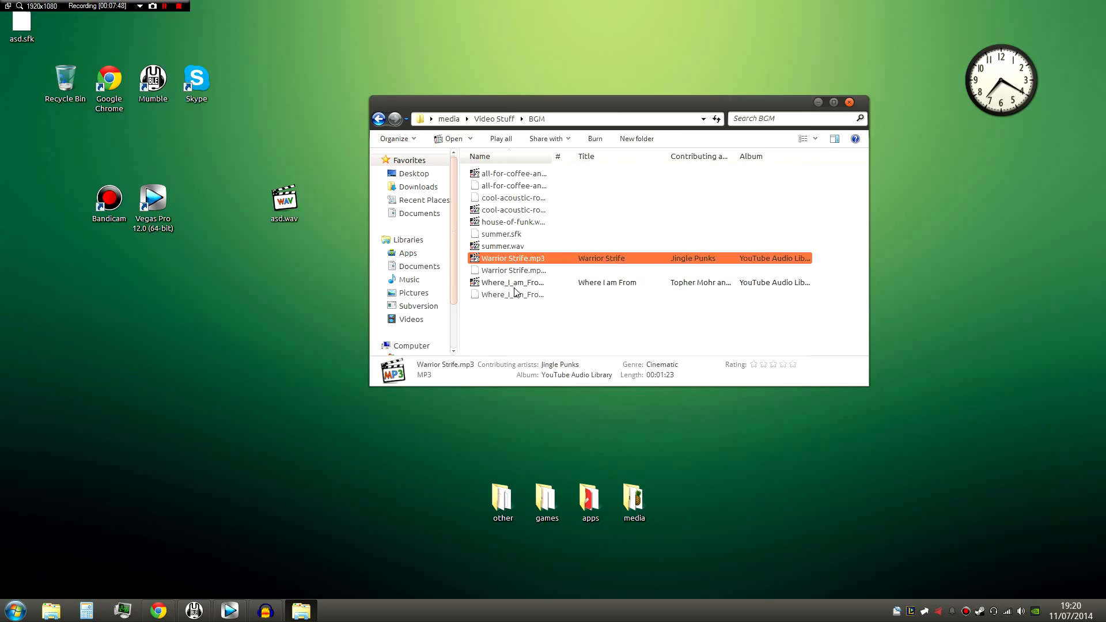
click(515, 286)
click(517, 262)
mouse_move(516, 260)
mouse_down()
mouse_move(557, 270)
mouse_move(535, 255)
mouse_up()
click(732, 283)
click(771, 259)
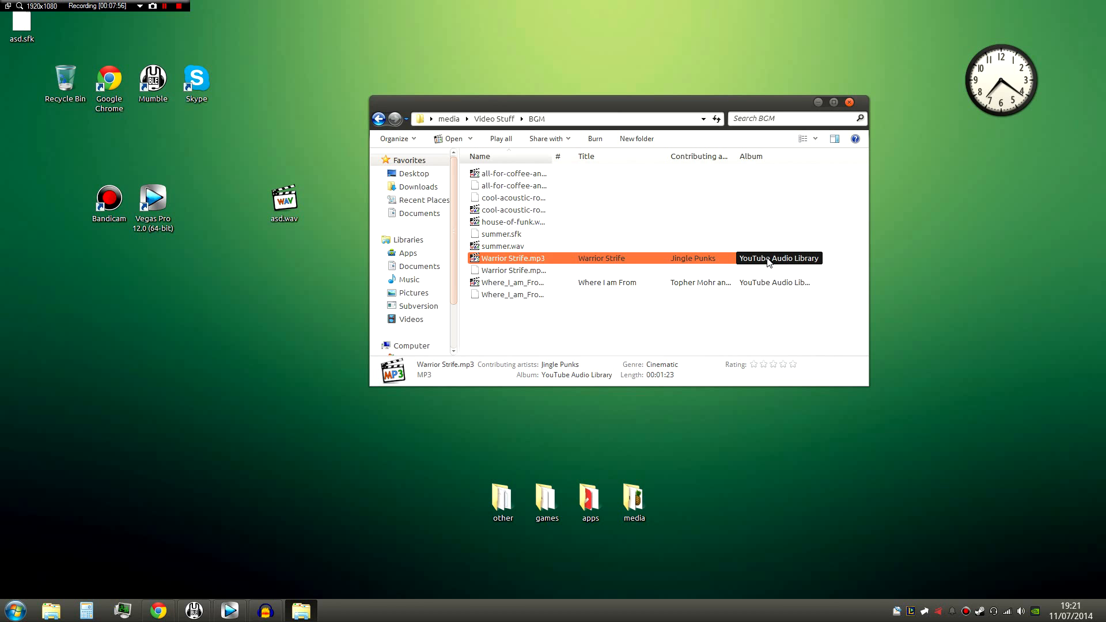
click(744, 284)
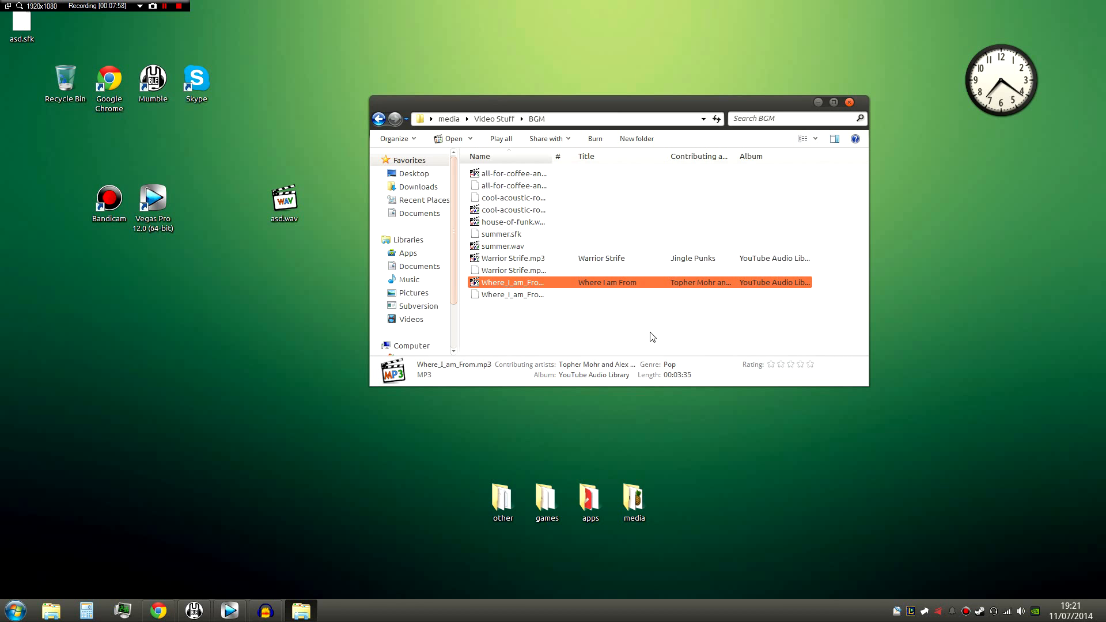
click(654, 337)
- Switch to Chrome, restore its window to a smaller size, and load the YouTube home page
click(156, 611)
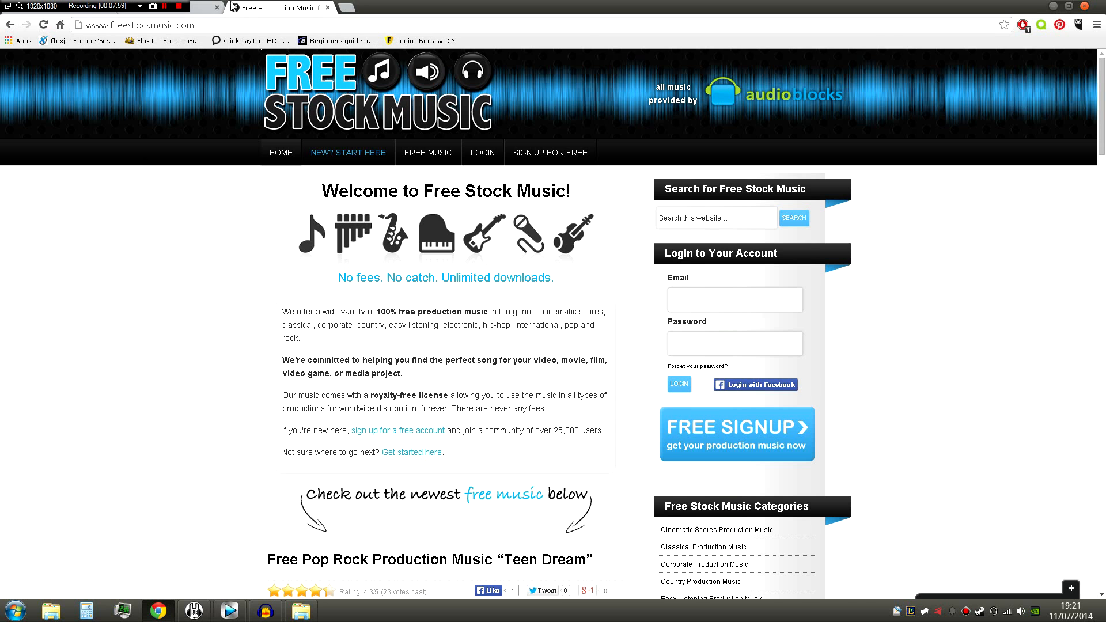
double_click(401, 11)
click(302, 47)
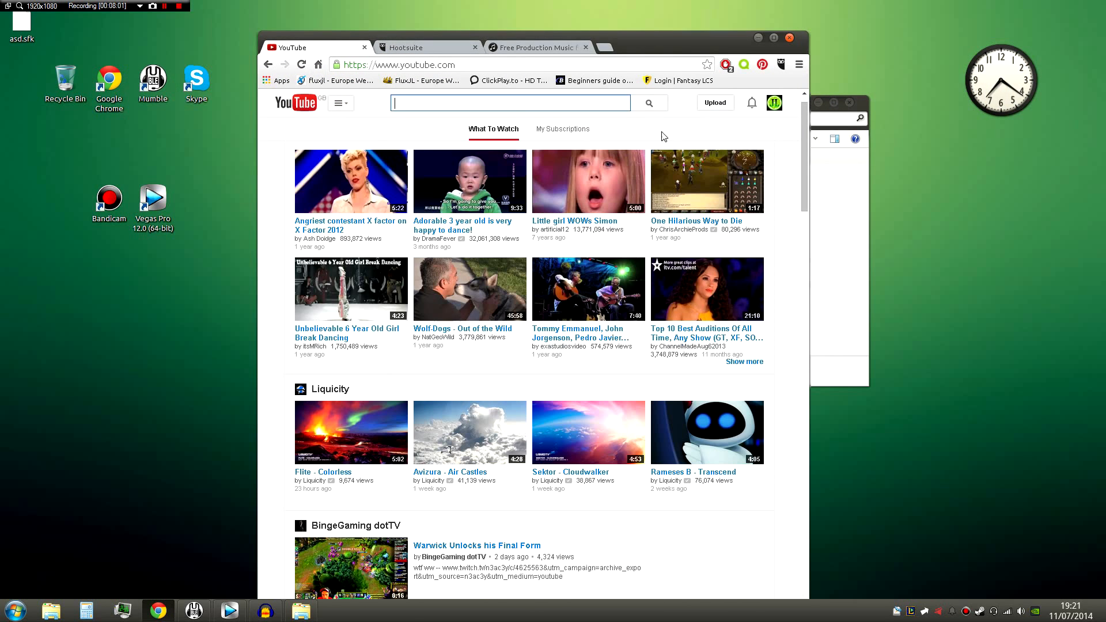
click(312, 111)
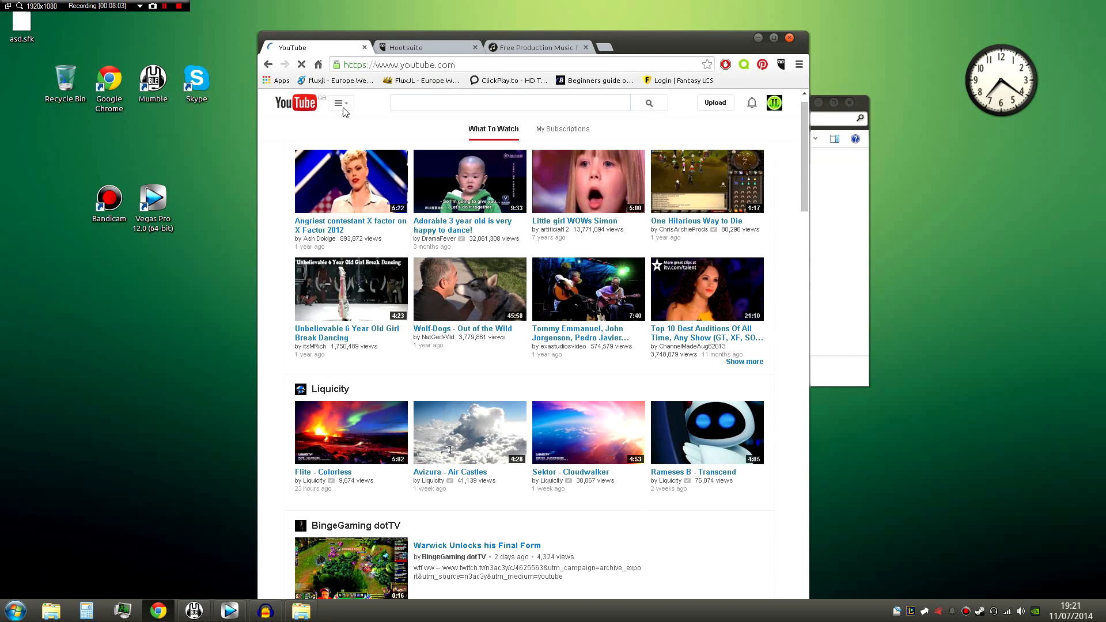
- Look through the YouTube account settings, including the Email page, and the site's navigation guide
click(774, 106)
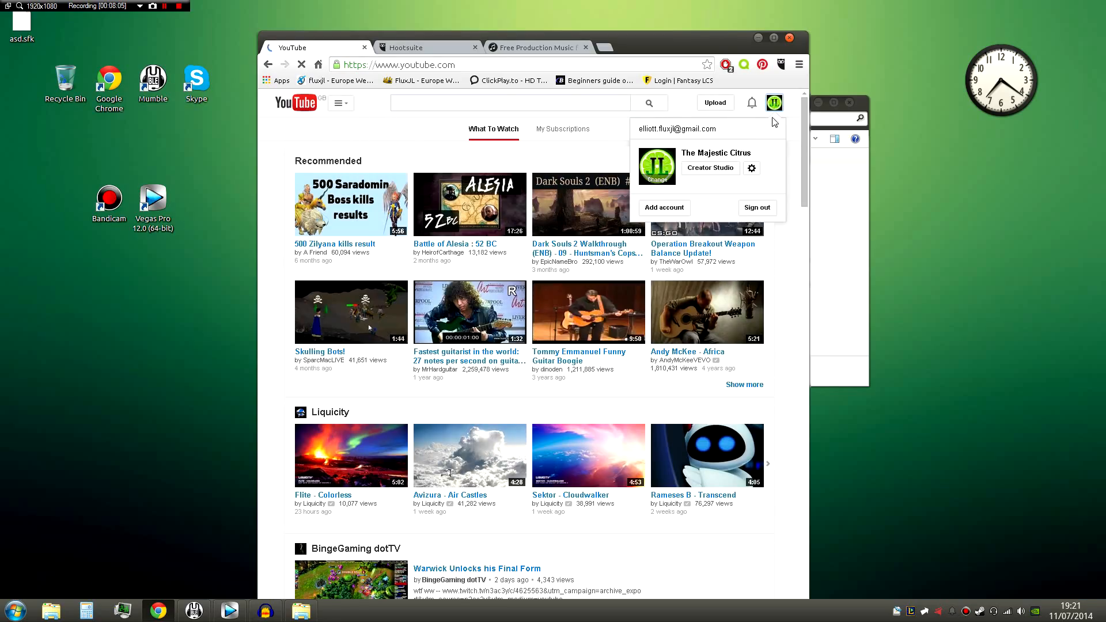
click(751, 172)
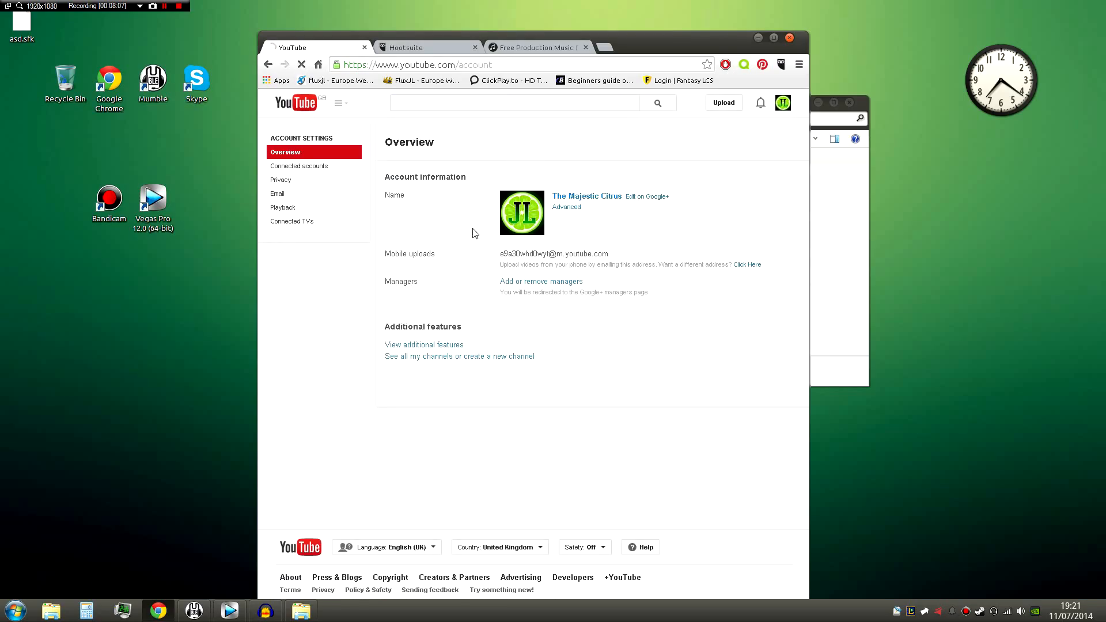
click(303, 198)
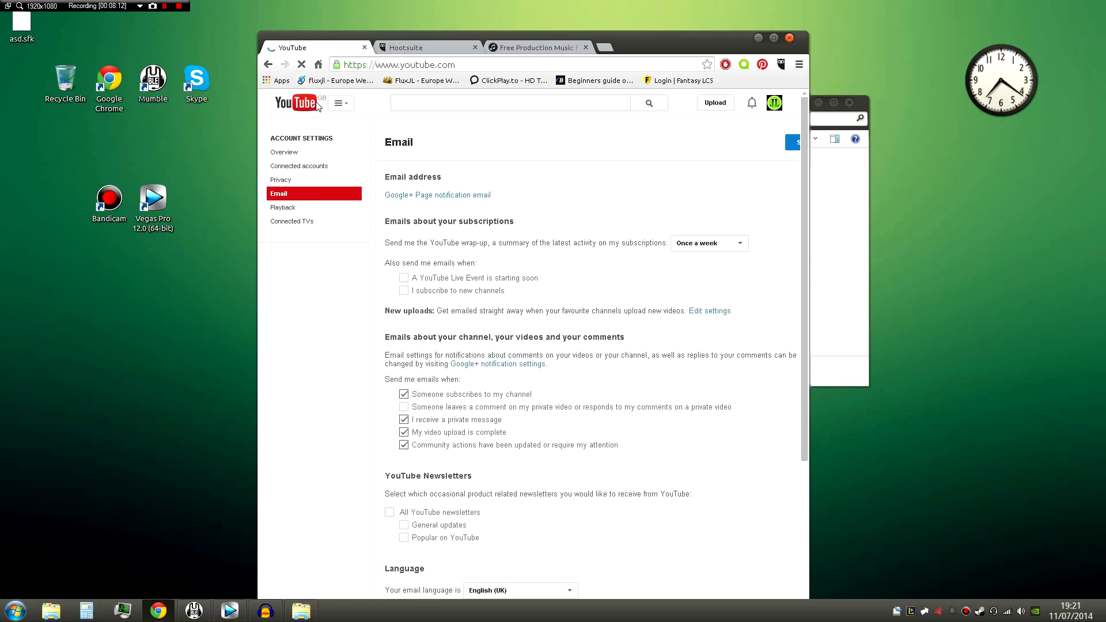
click(341, 103)
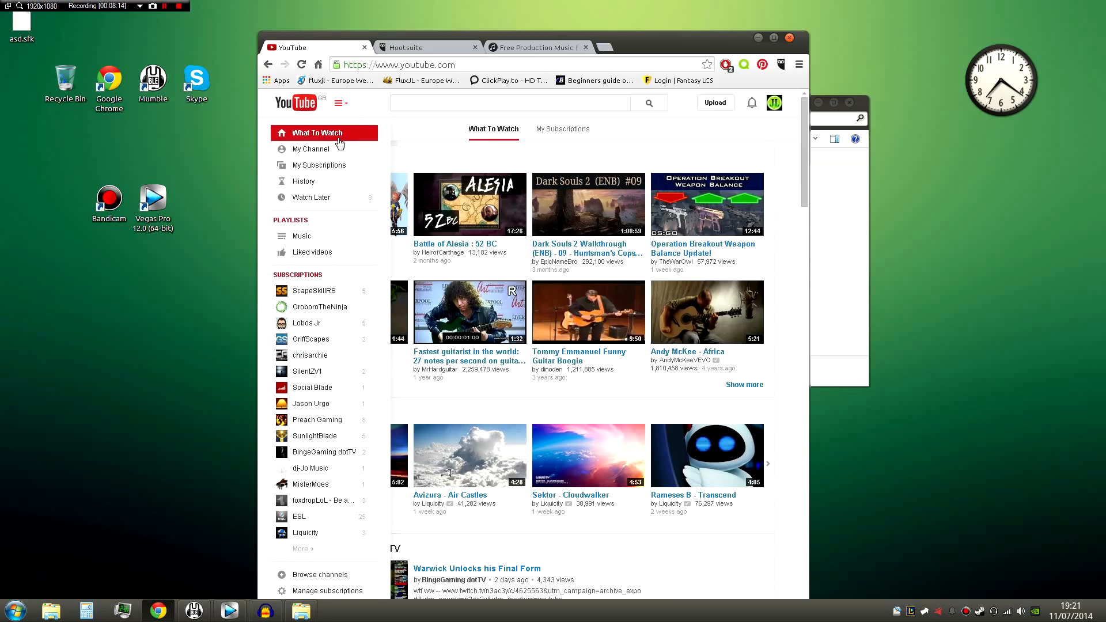
- Search the web for "youtube video editor", open the YouTube Editor result, and show its audio tracks
key(ctrl+l)
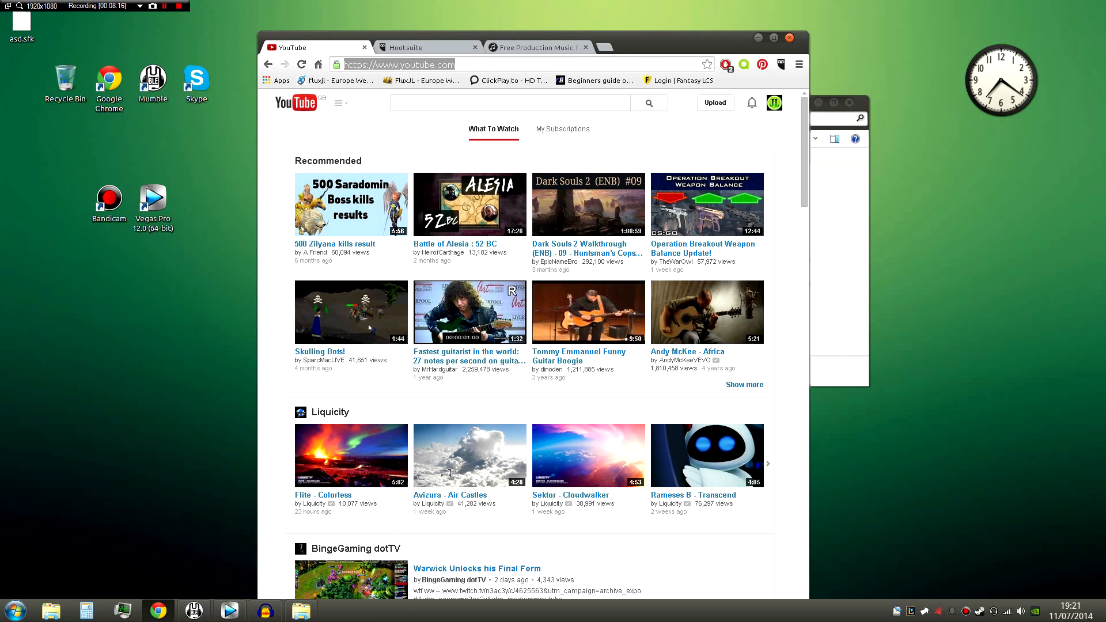
text(youtube video editor)
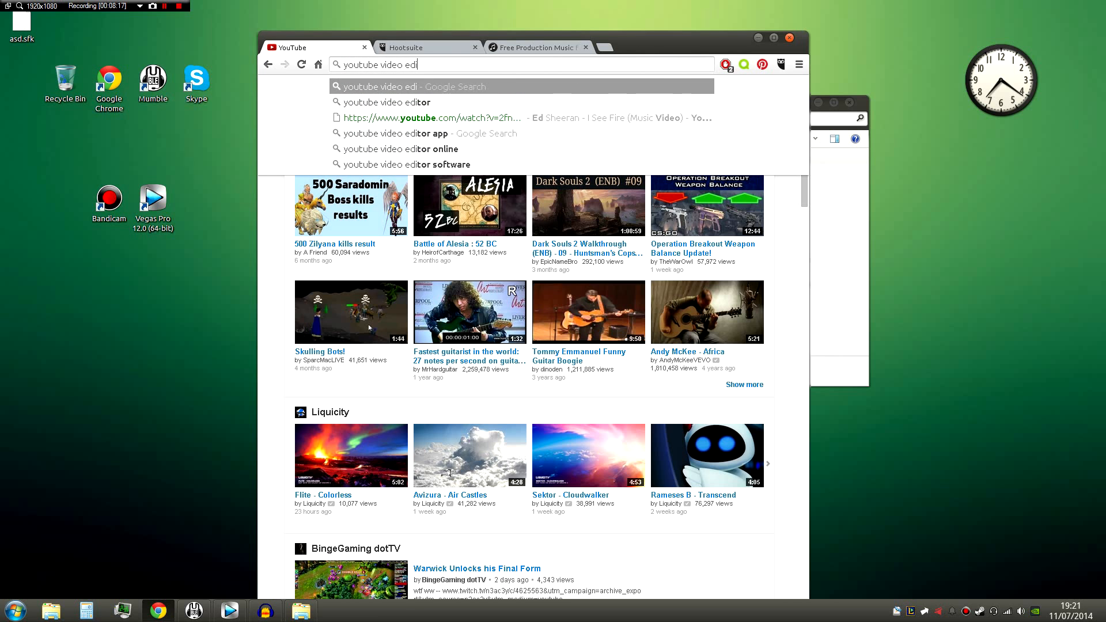
key(Return)
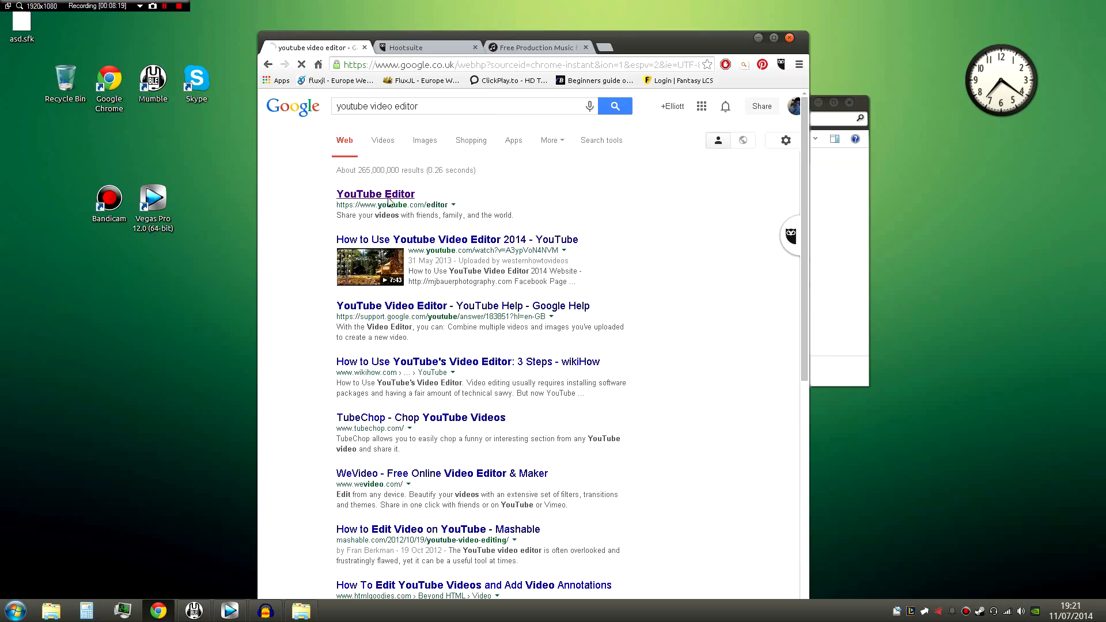
click(388, 200)
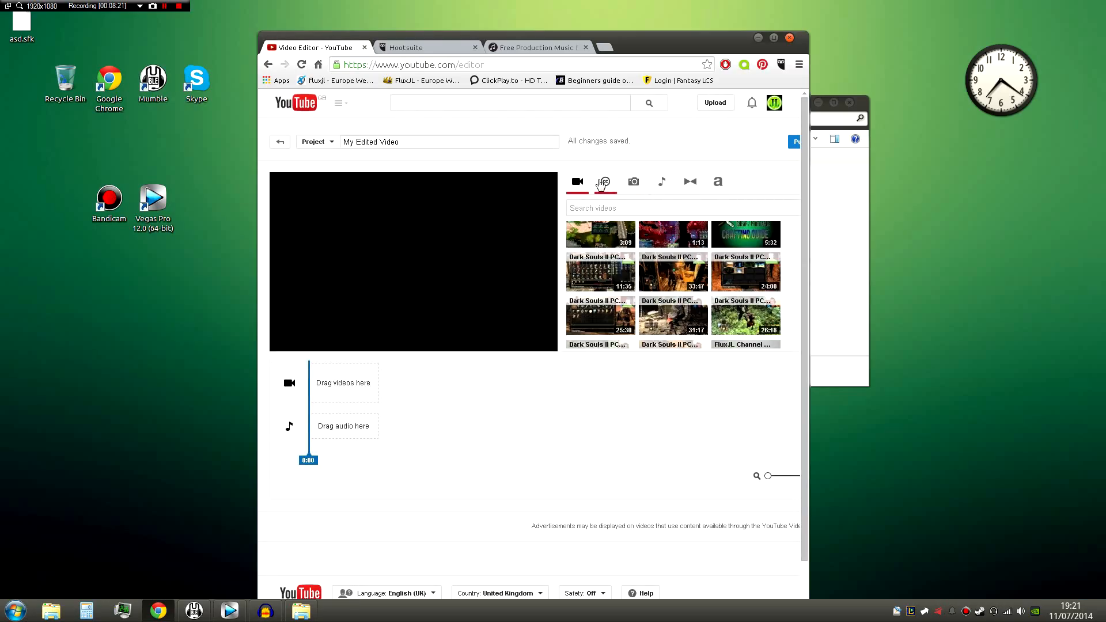
click(662, 182)
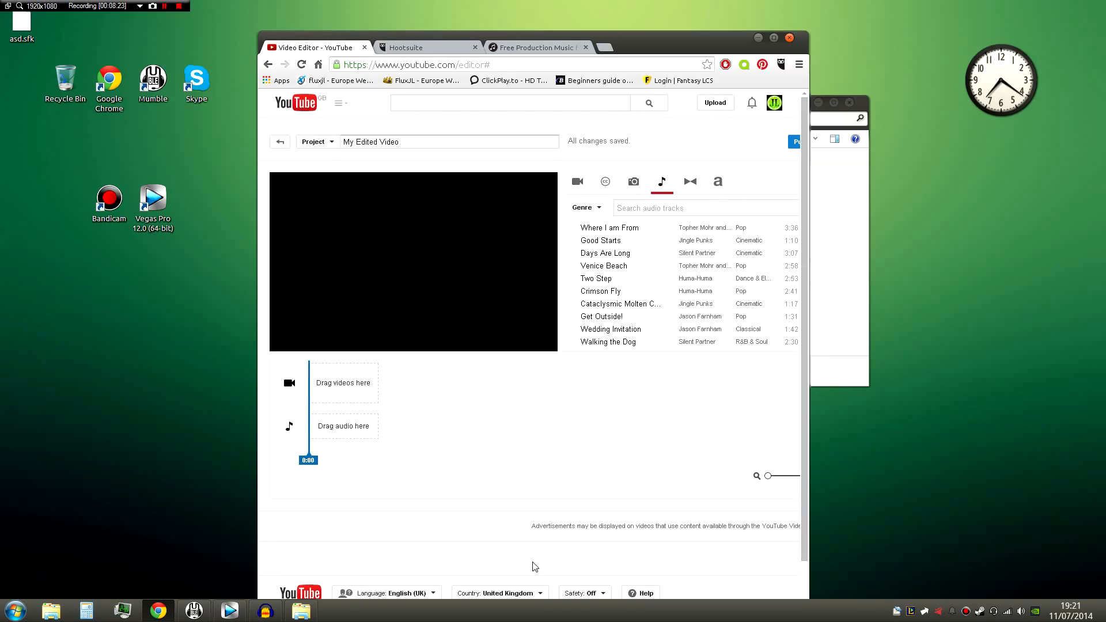
- Maximize the browser window, add the Where I am From track to the editor's audio timeline, and remove it again
click(774, 38)
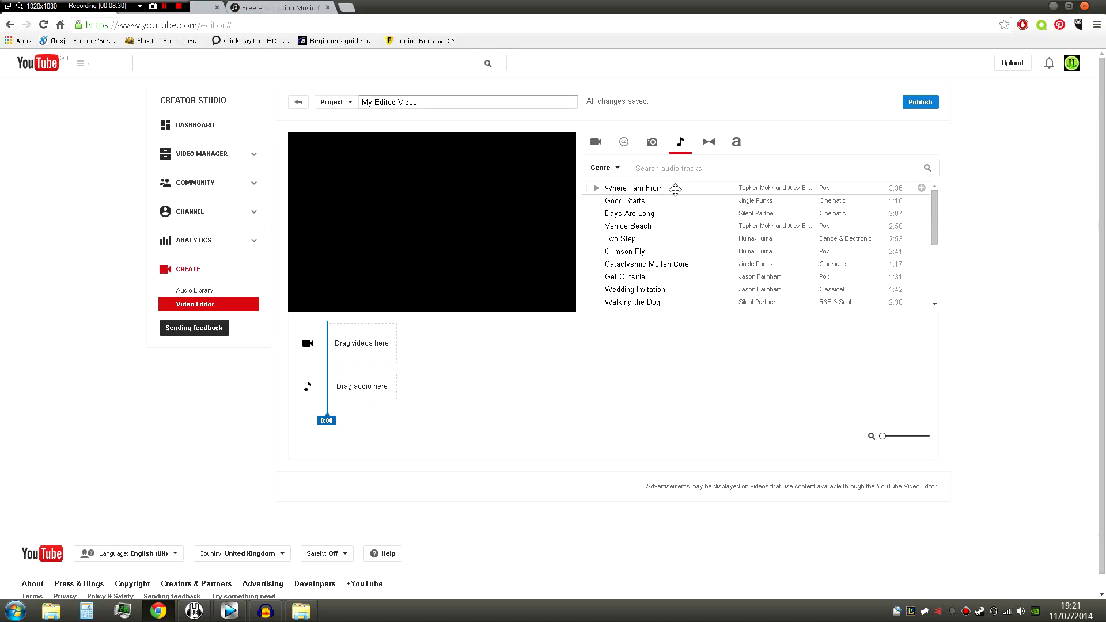
click(921, 189)
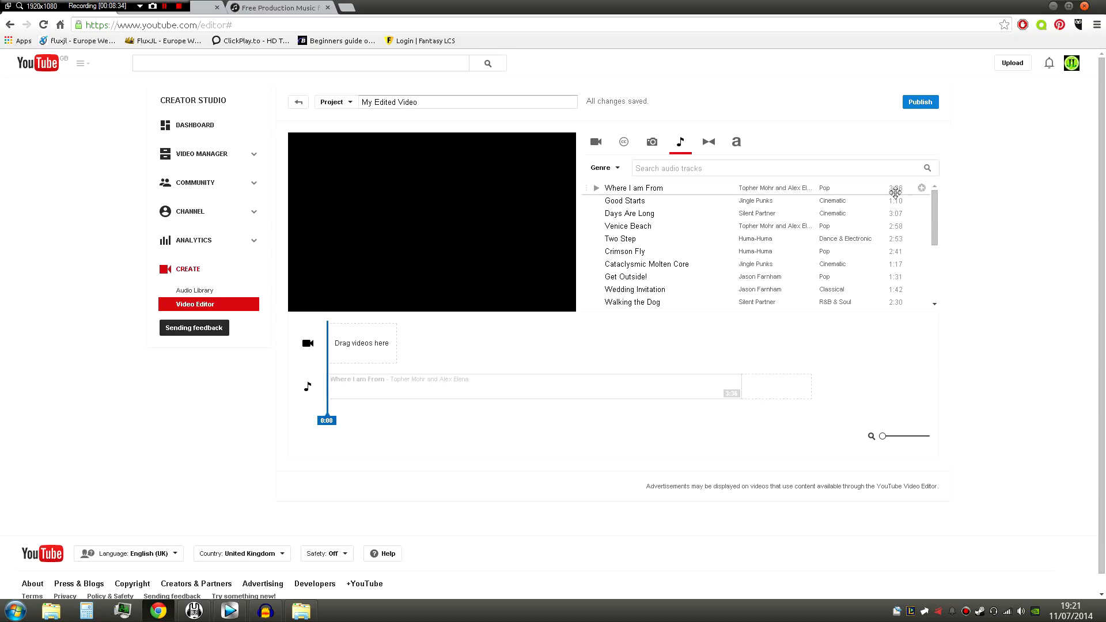
click(735, 379)
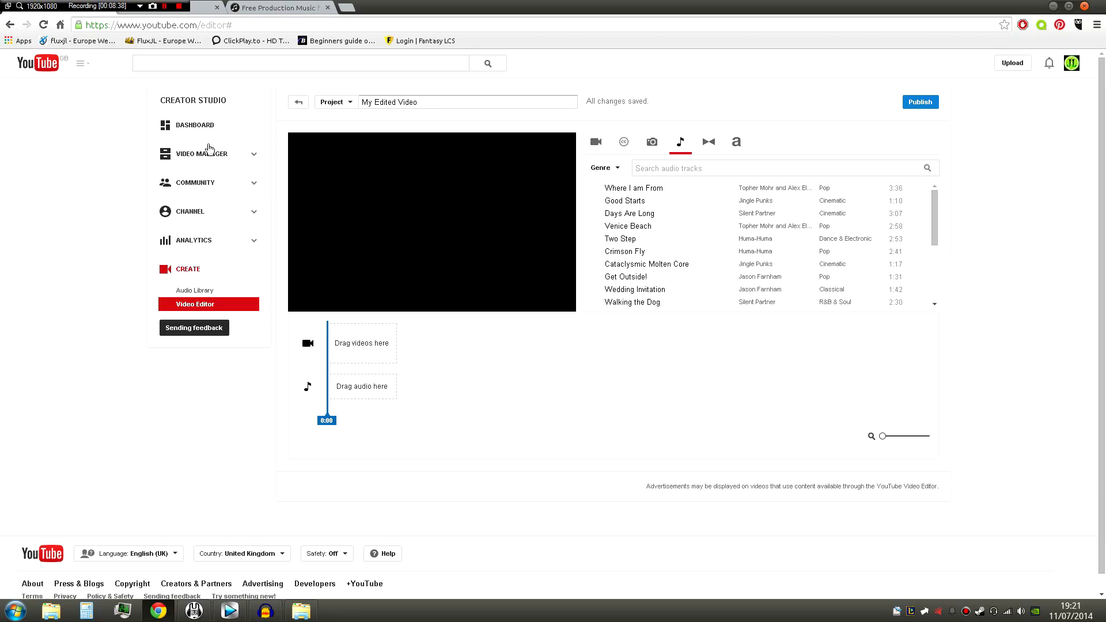
- Open YouTube's Audio Library, preview the Grange Party track, and pause it
click(197, 289)
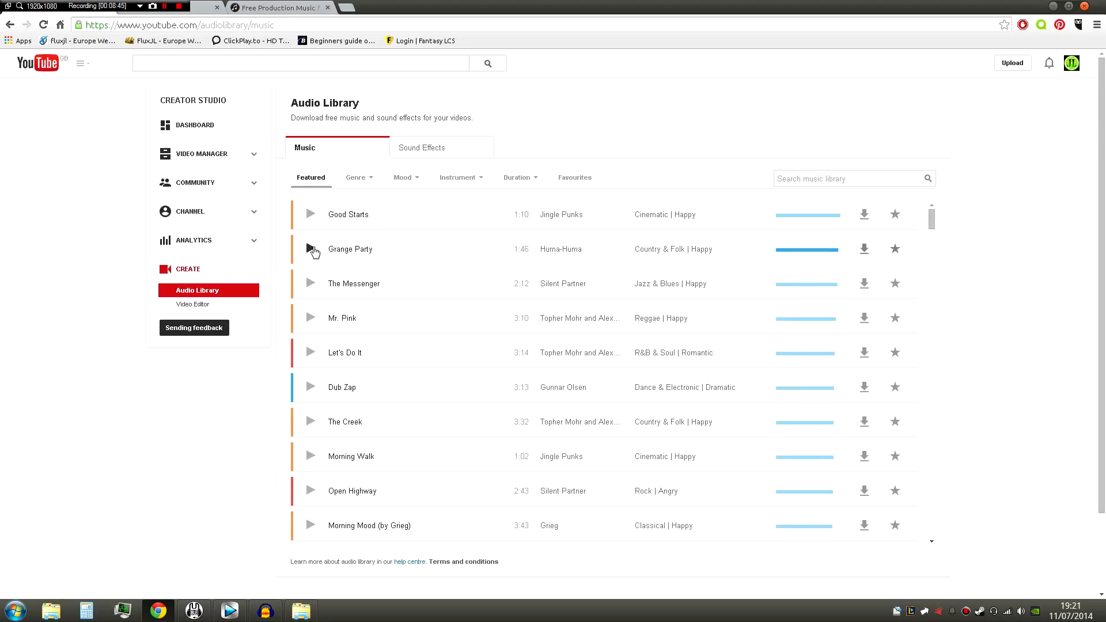
click(311, 249)
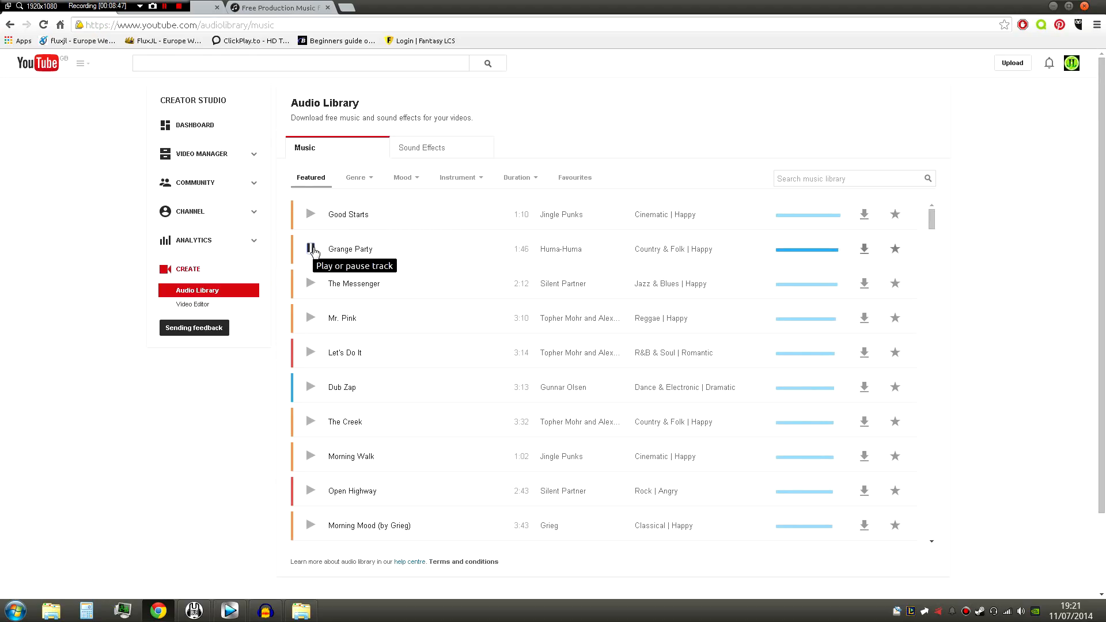
click(311, 249)
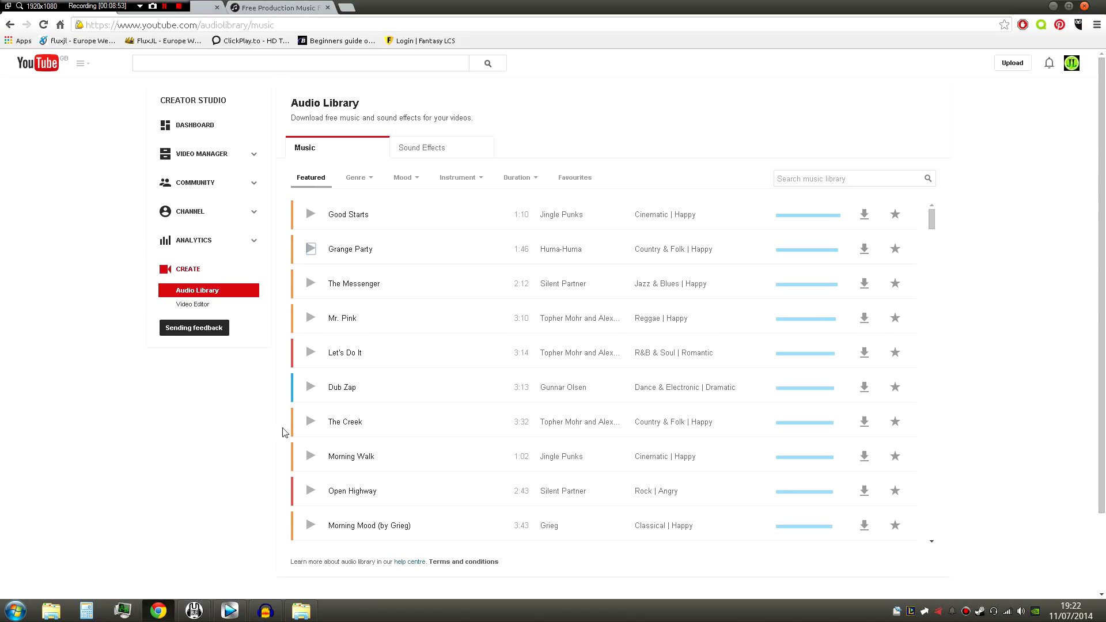
- Add Warrior Strife.mp3 from the BGM folder to a third track at the Vegas Pro project's start, and trim its end to the video clip's end
click(300, 610)
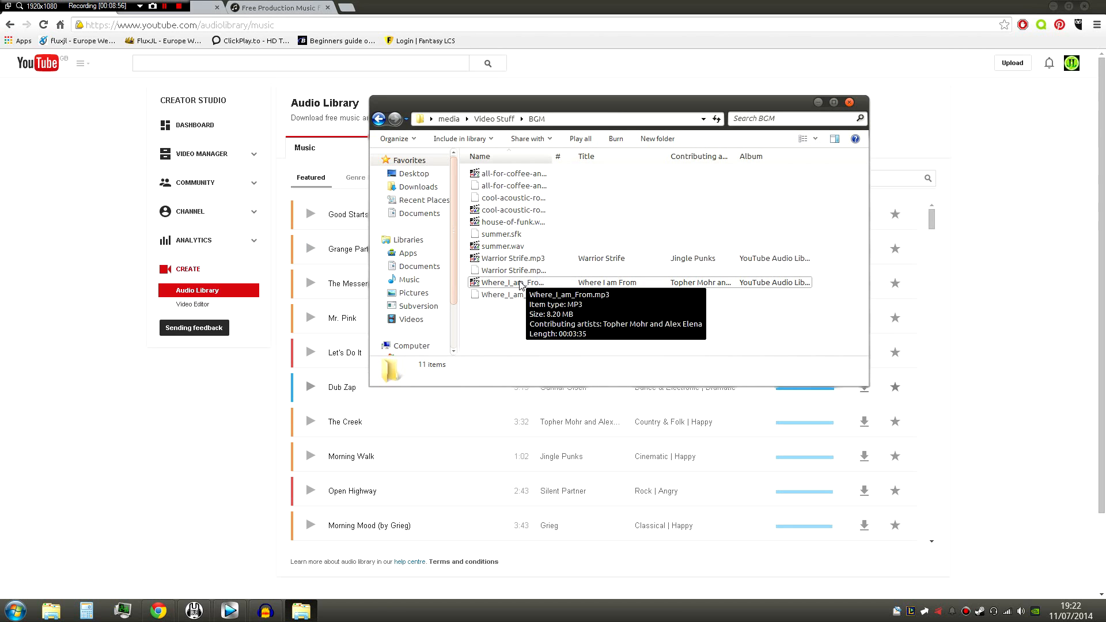
click(589, 285)
drag(513, 259, 153, 531)
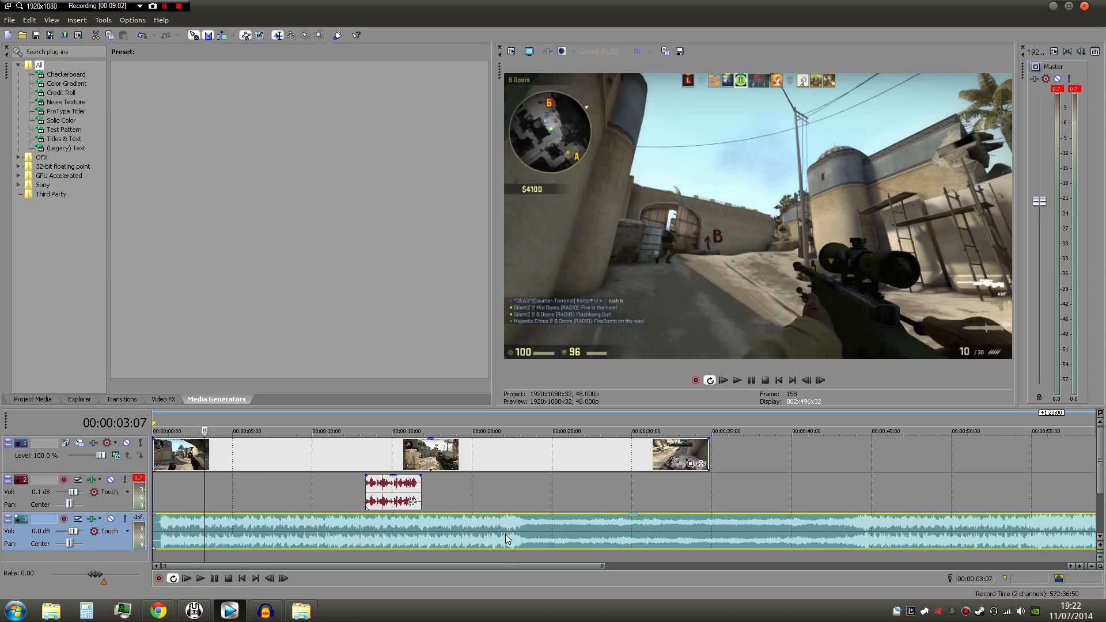
scroll(507, 544, down, 3)
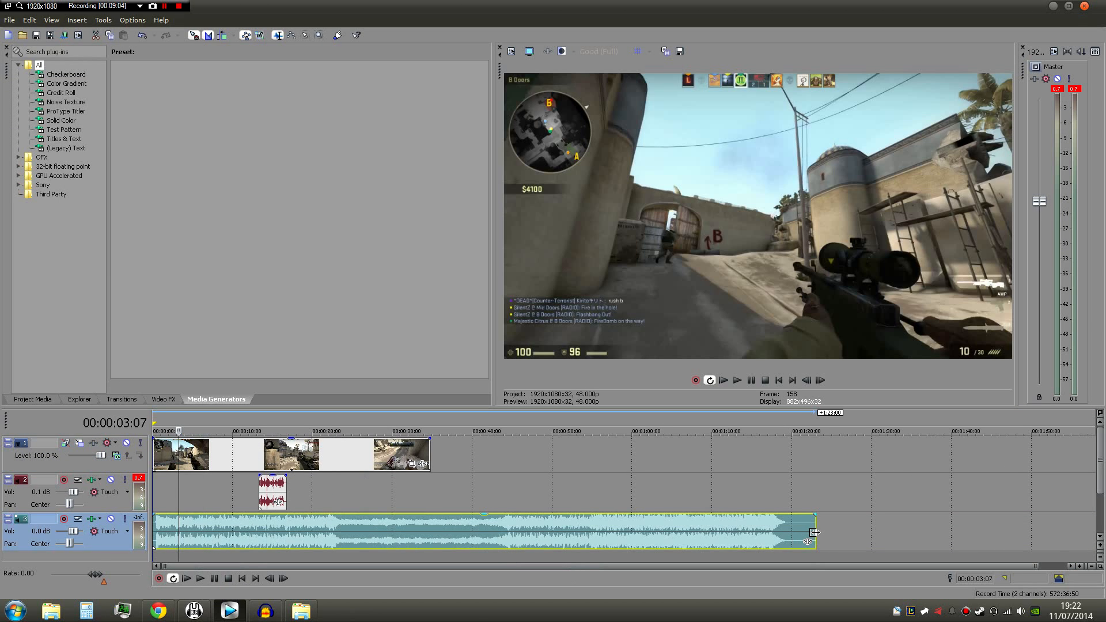
drag(814, 532, 427, 520)
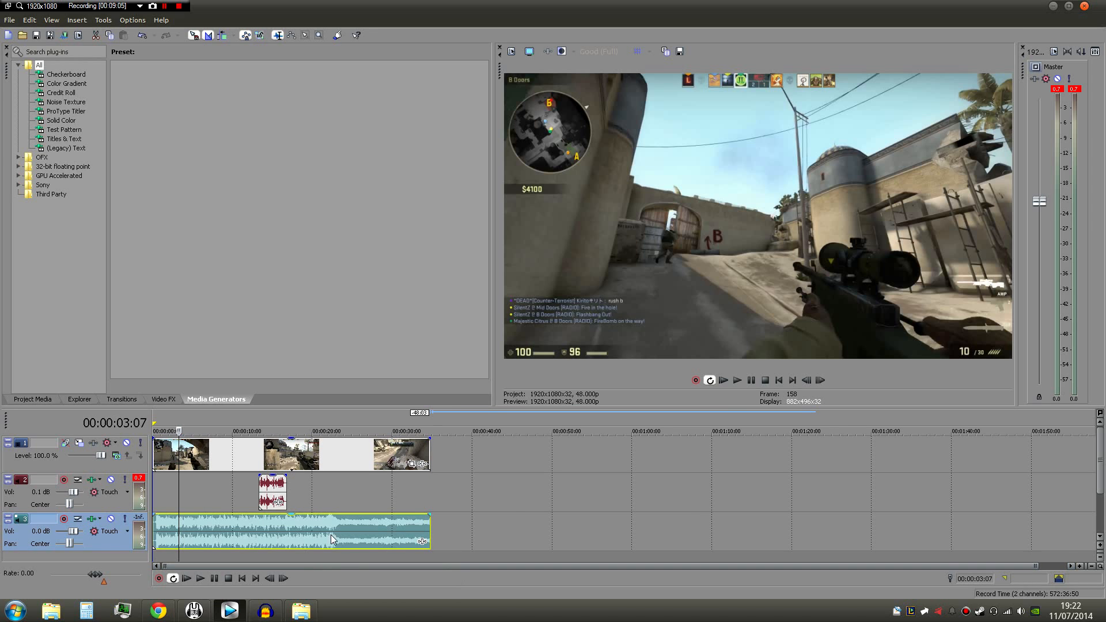
- Play the project from the start to hear the background music, and pause playback
scroll(340, 541, up, 6)
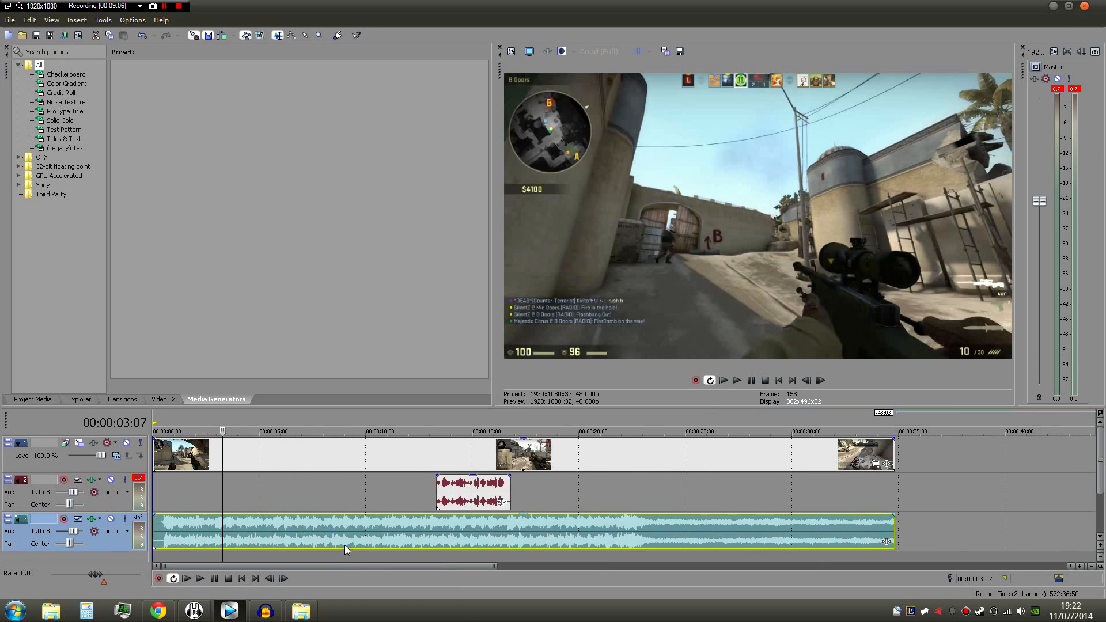
click(185, 578)
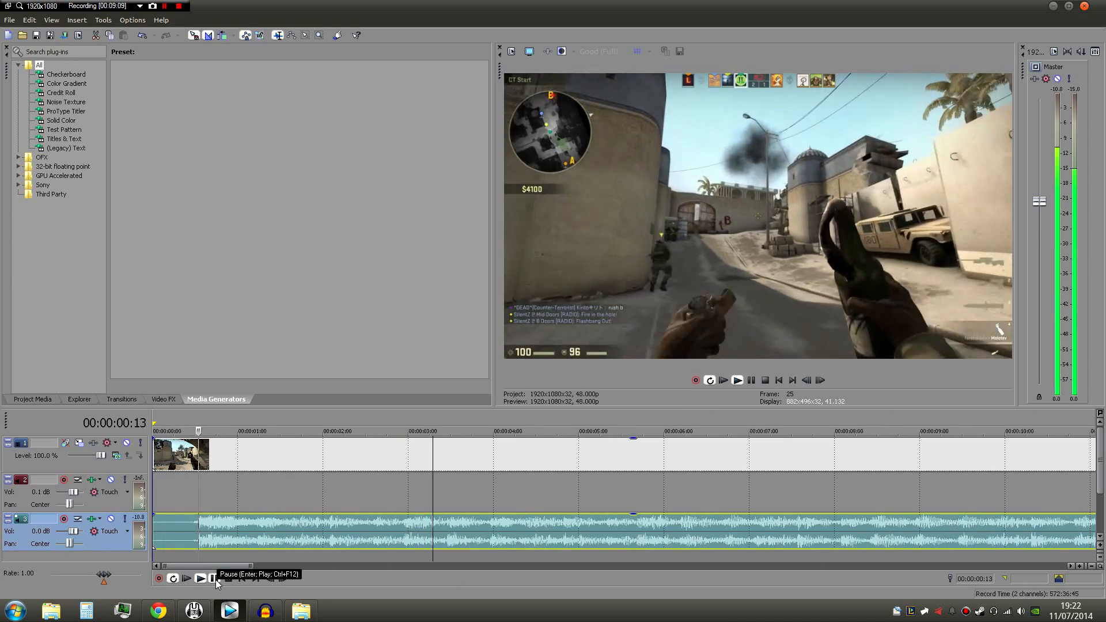
scroll(303, 500, down, 2)
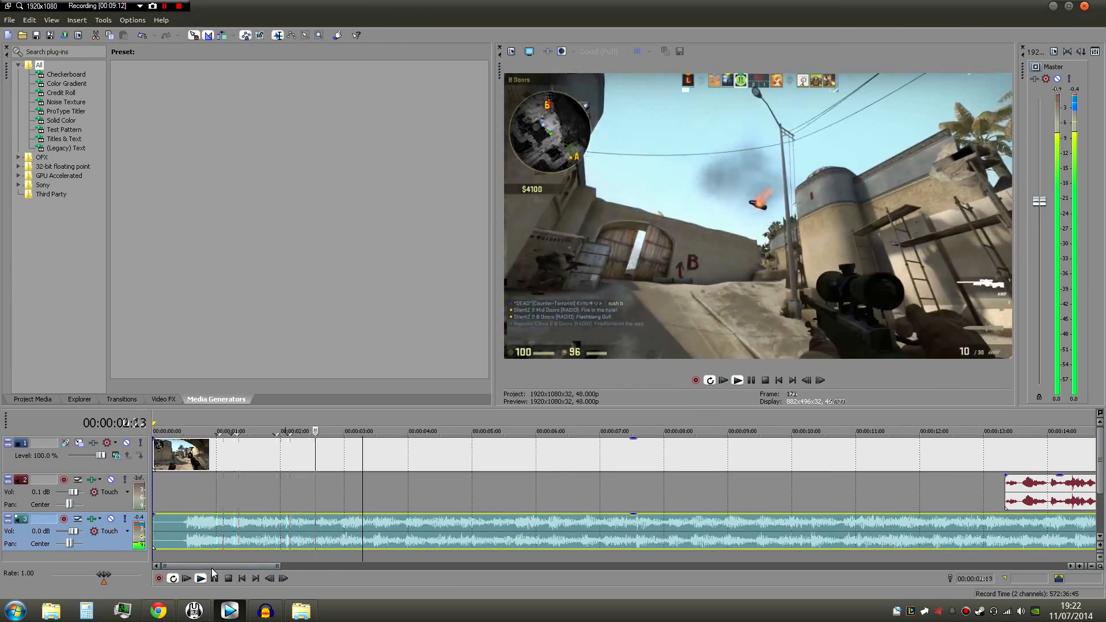
click(215, 579)
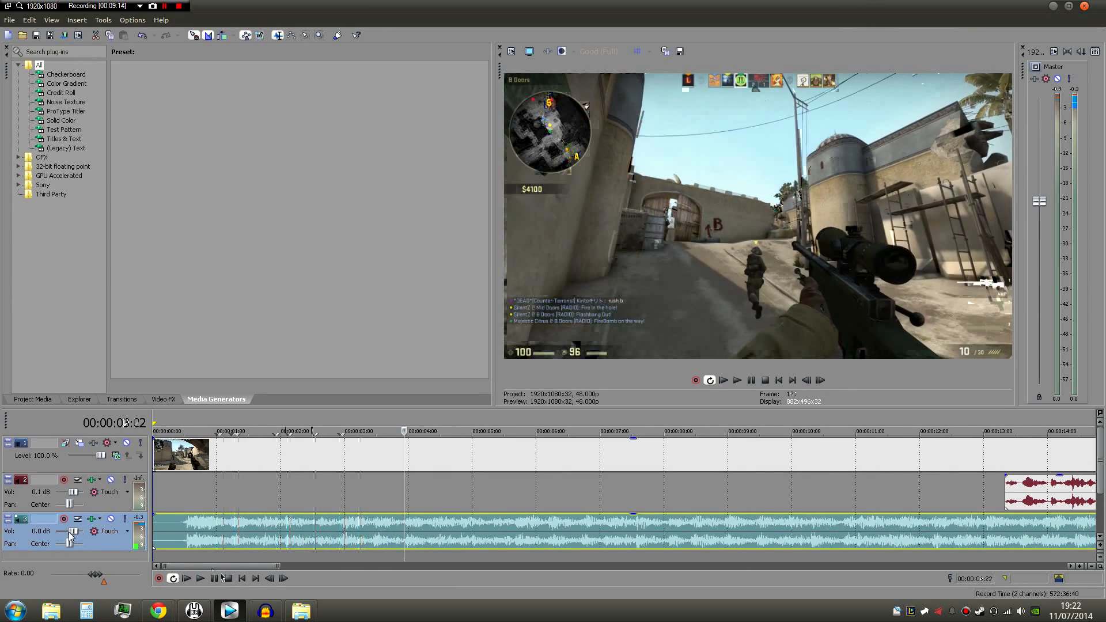
- Lower the background music track's volume to -20.4 dB, play the project from the start, and stop playback
drag(65, 533, 62, 532)
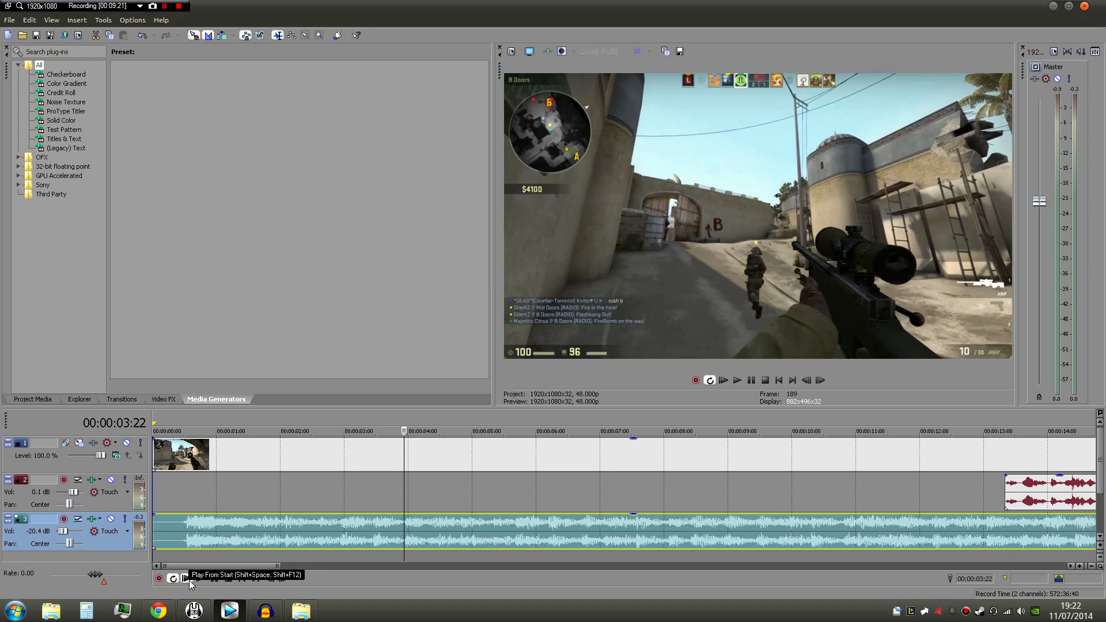
click(185, 579)
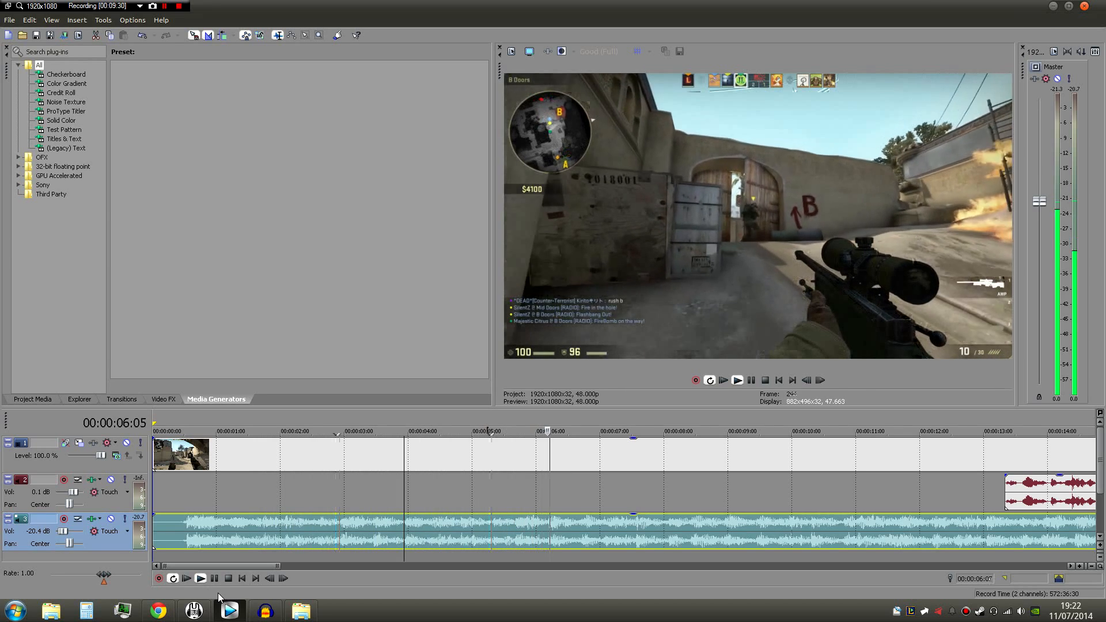
click(228, 578)
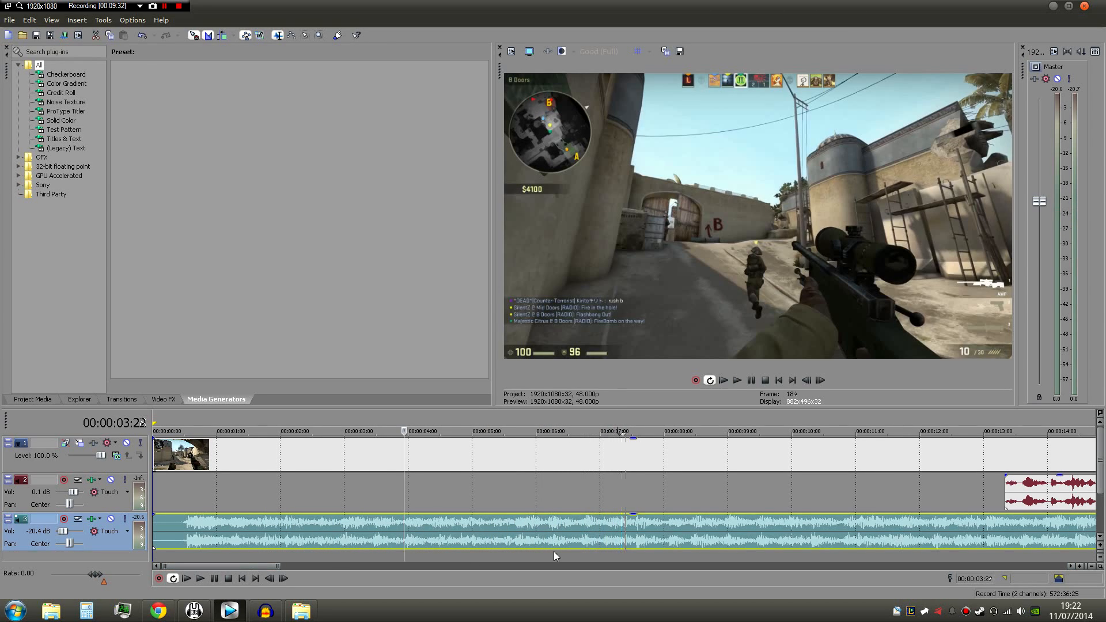
- Move the voice-over clip to the start of the timeline, and play the project from the start to check the mix
click(589, 420)
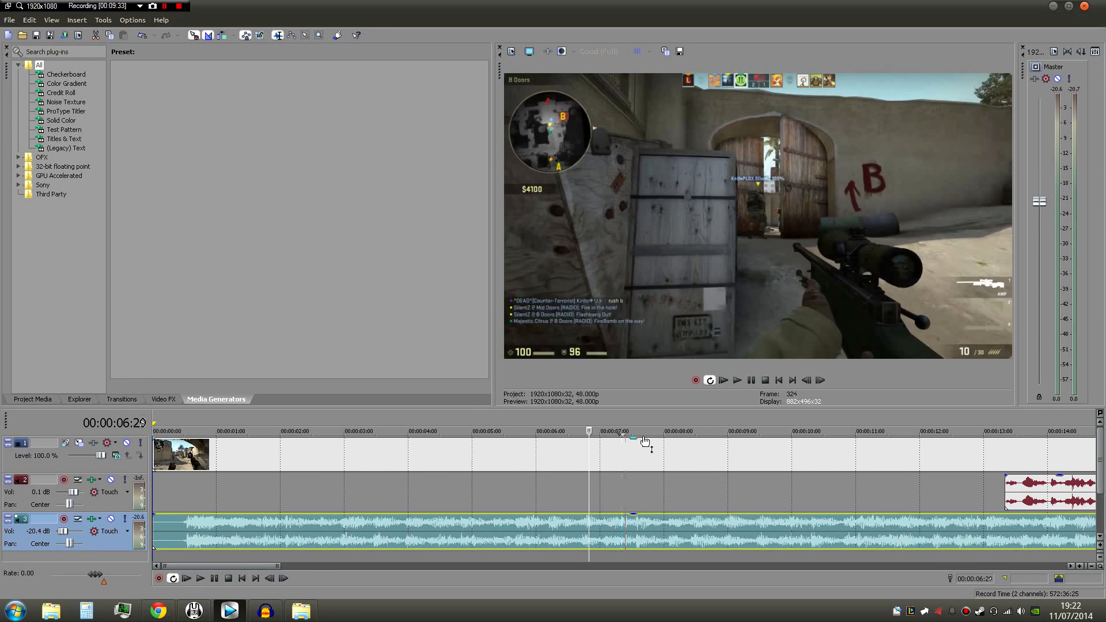
scroll(665, 480, down, 5)
drag(469, 489, 186, 489)
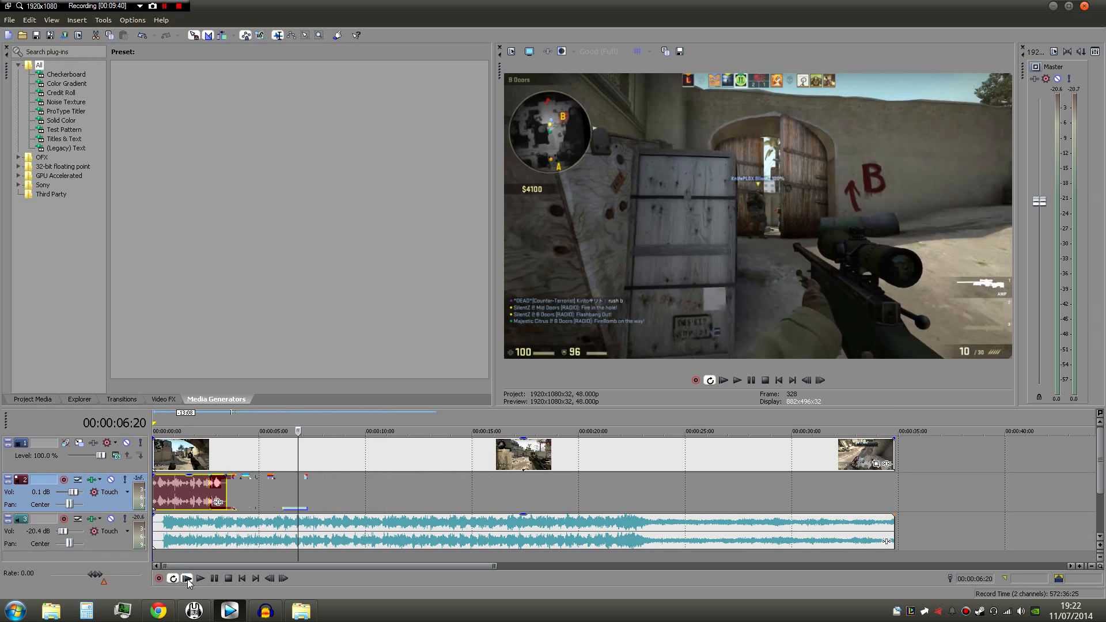
click(187, 579)
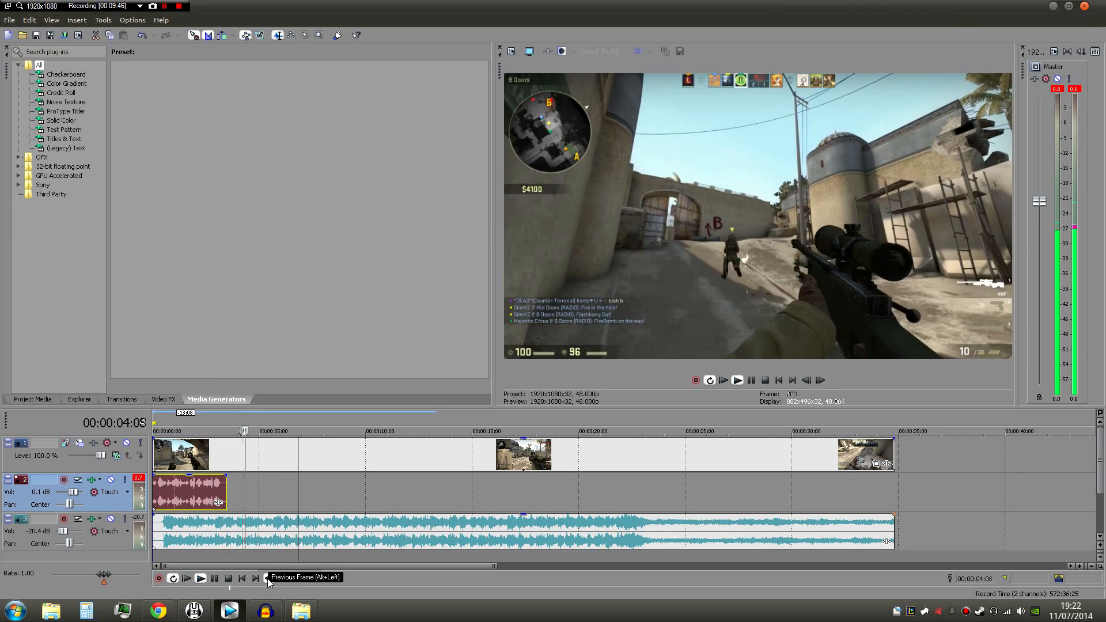
click(228, 578)
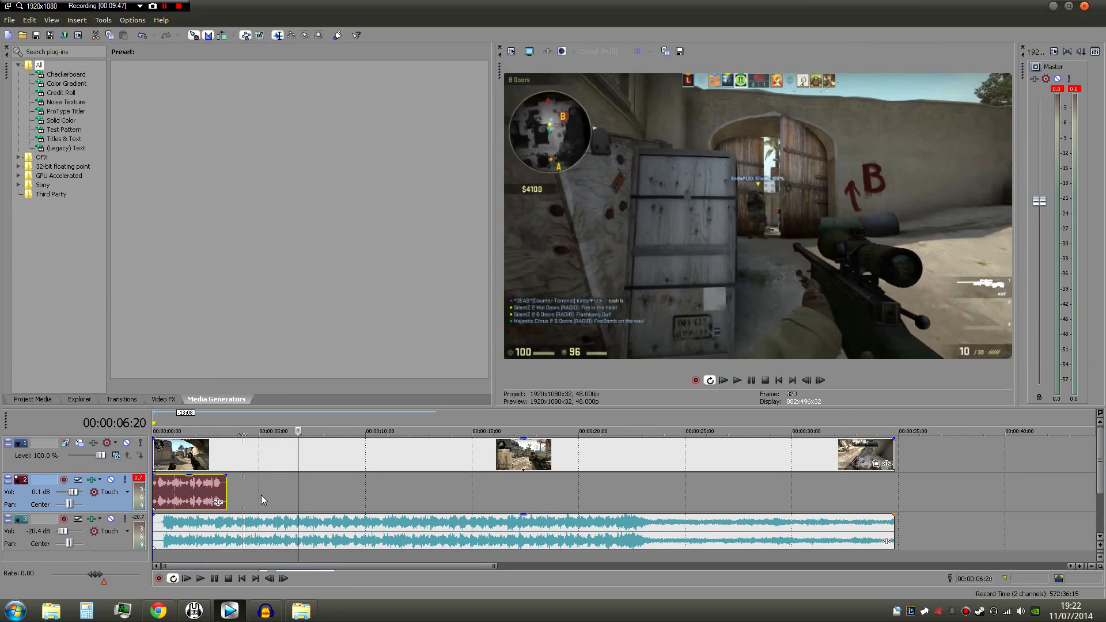
- Select the video clip at about 4 seconds and browse the available Video FX
click(246, 444)
click(163, 399)
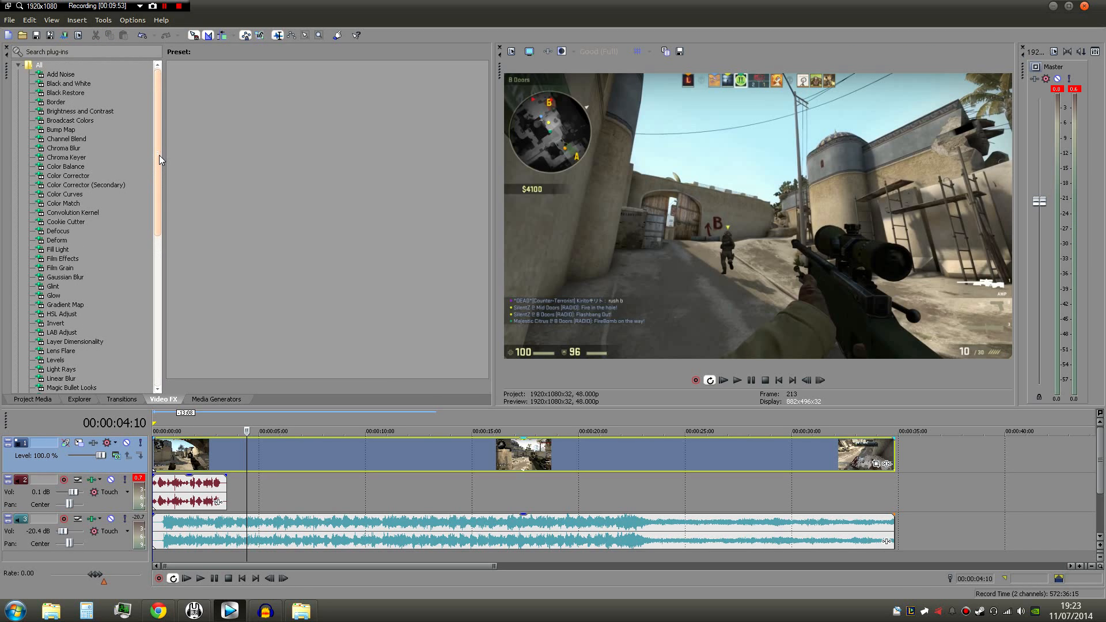
drag(159, 154, 159, 158)
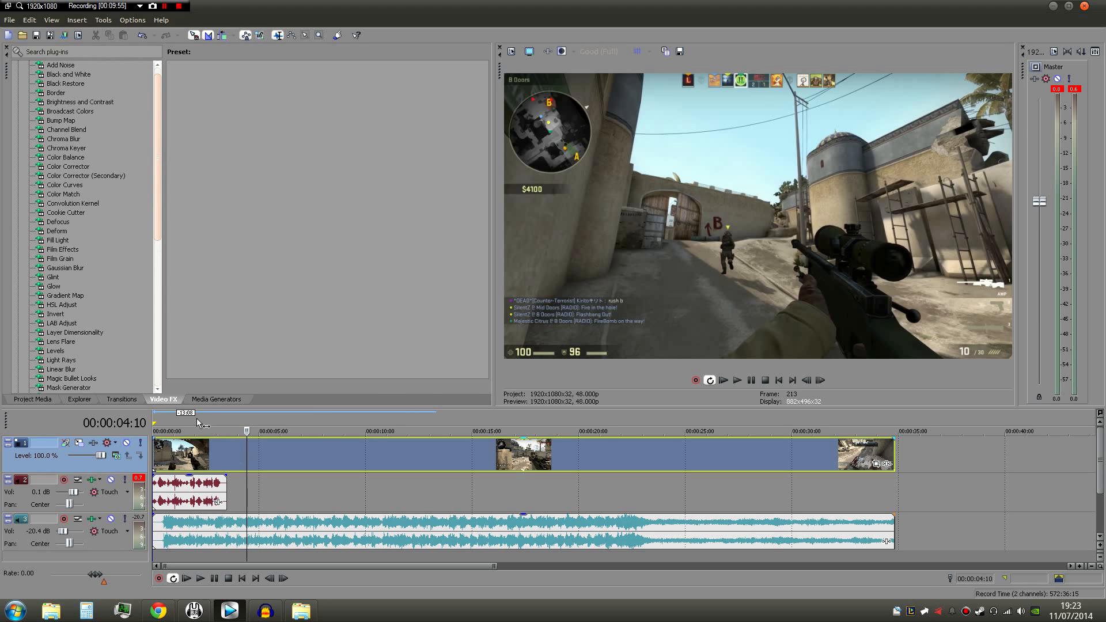
- Examine the Magic Bullet Looks effect and its default preset, and look over the other Video FX
drag(159, 196, 151, 232)
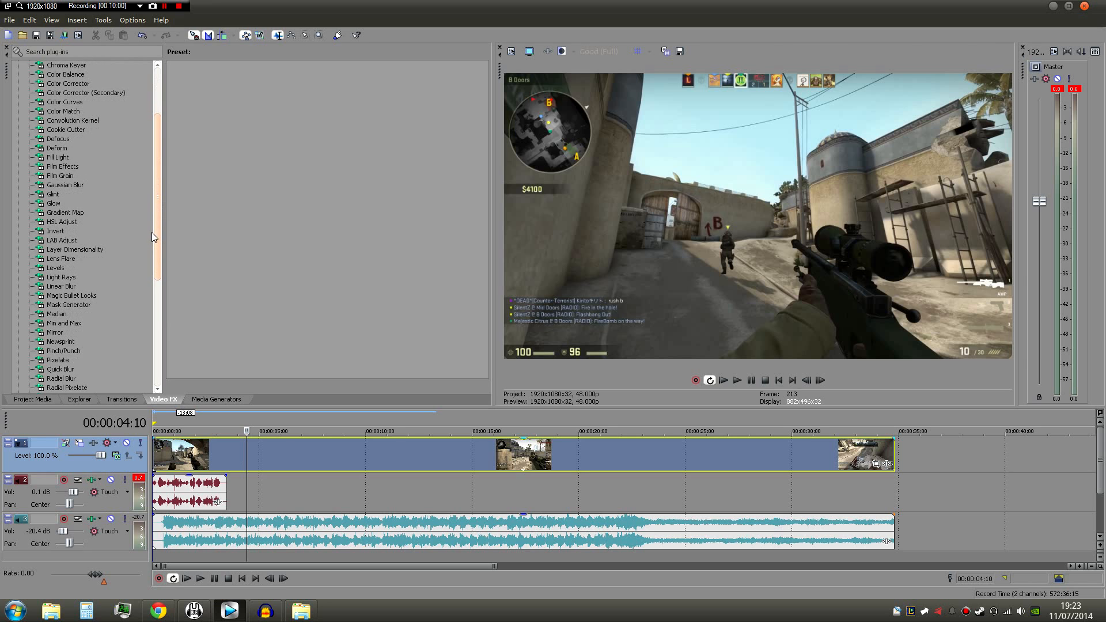
click(88, 296)
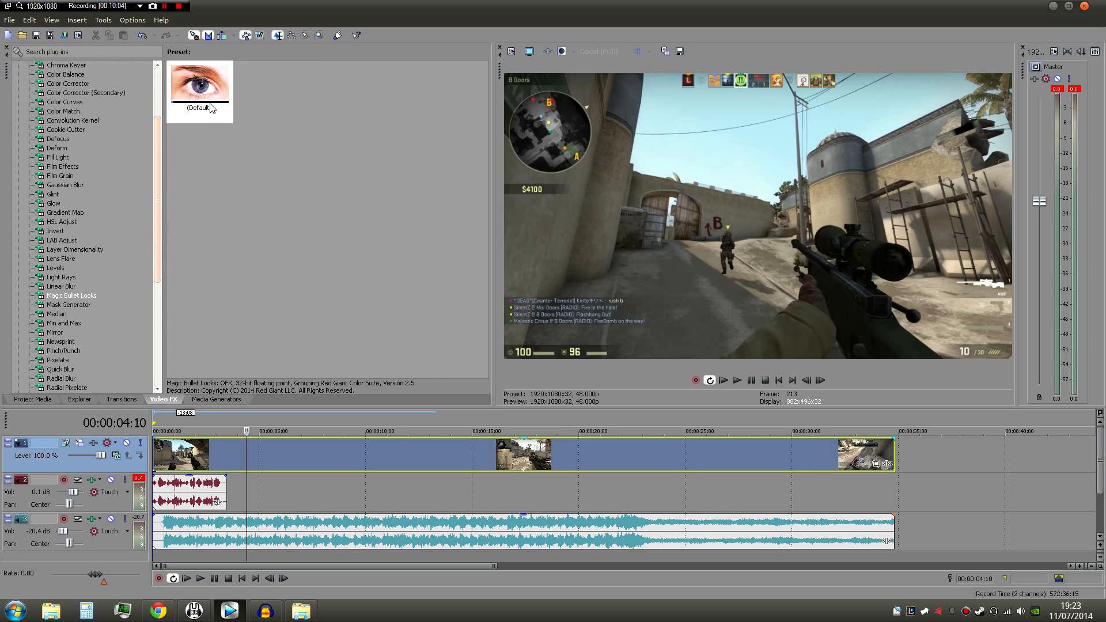
drag(212, 94, 322, 453)
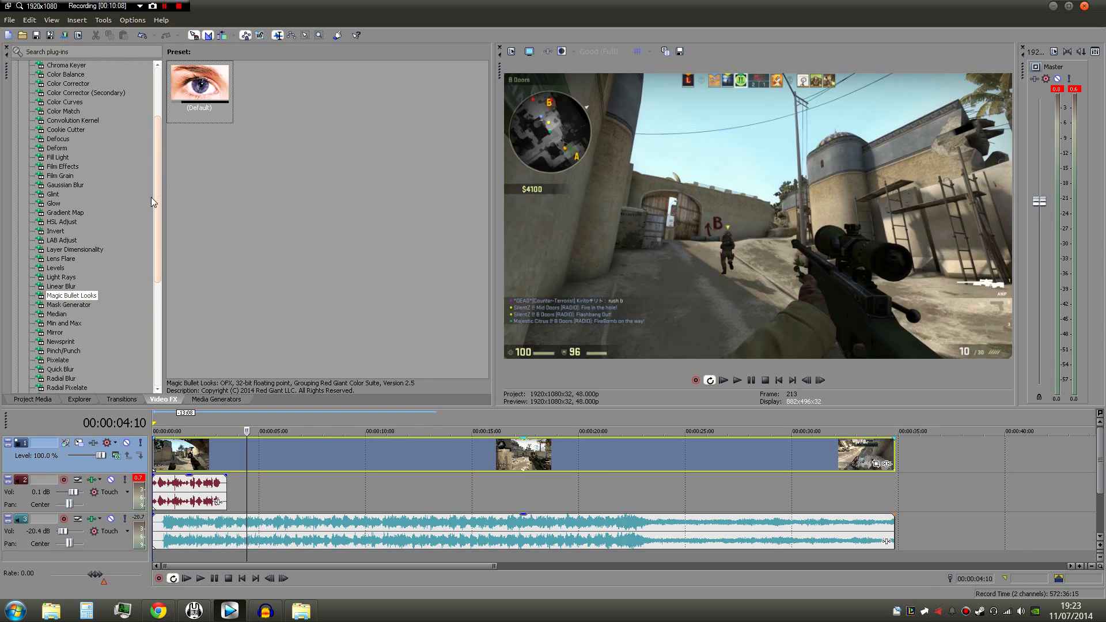
scroll(160, 198, down, 1)
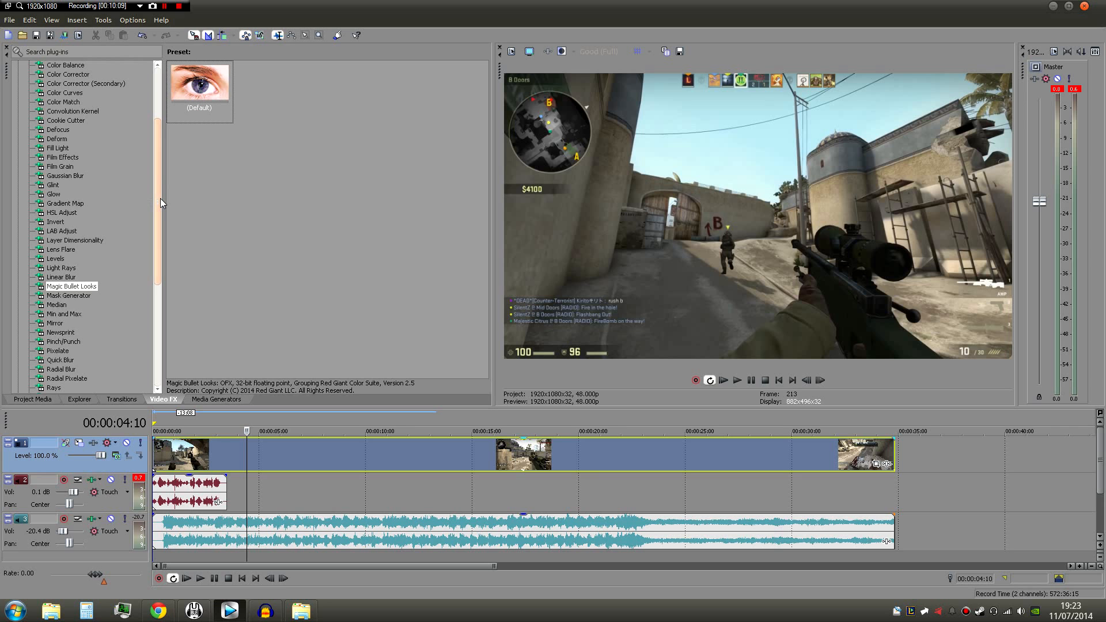
drag(160, 198, 168, 145)
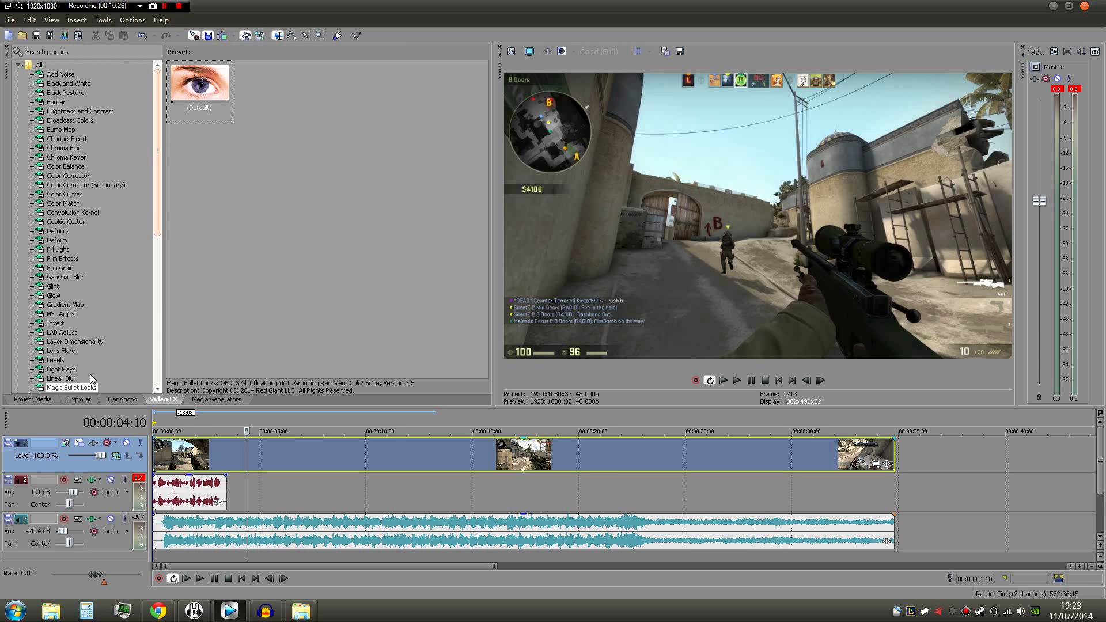
- Apply the default Color Curves effect to the video clip and bend the RGB curve into an S-shape with darker shadows and brighter highlights
click(75, 196)
drag(218, 90, 284, 444)
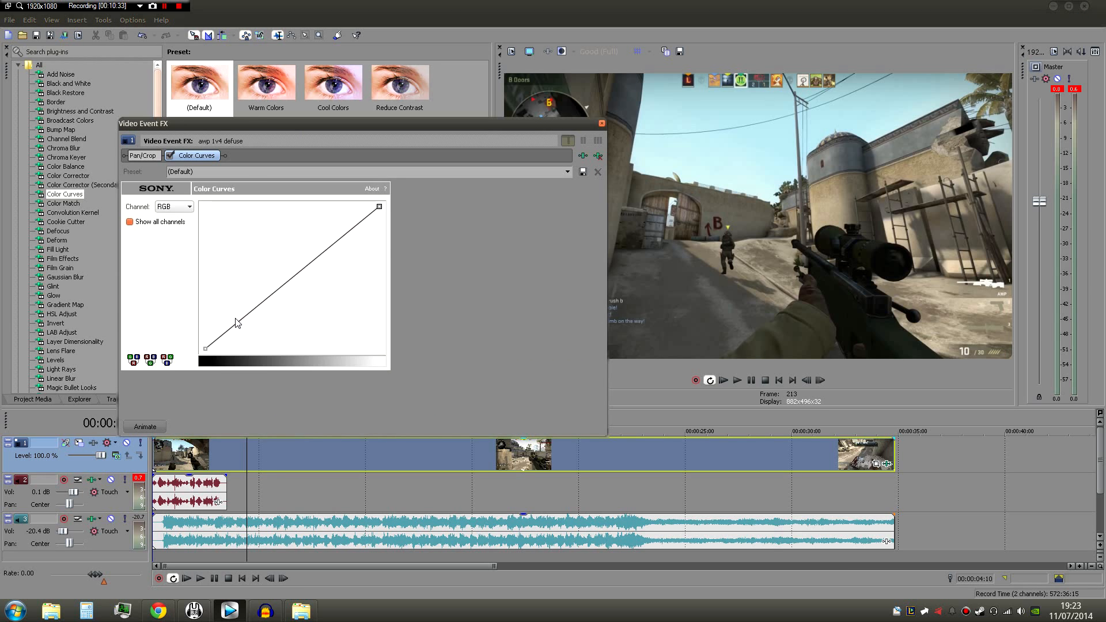
click(205, 348)
click(247, 313)
mouse_move(249, 313)
mouse_down()
mouse_move(257, 319)
mouse_move(237, 311)
mouse_move(244, 323)
mouse_up()
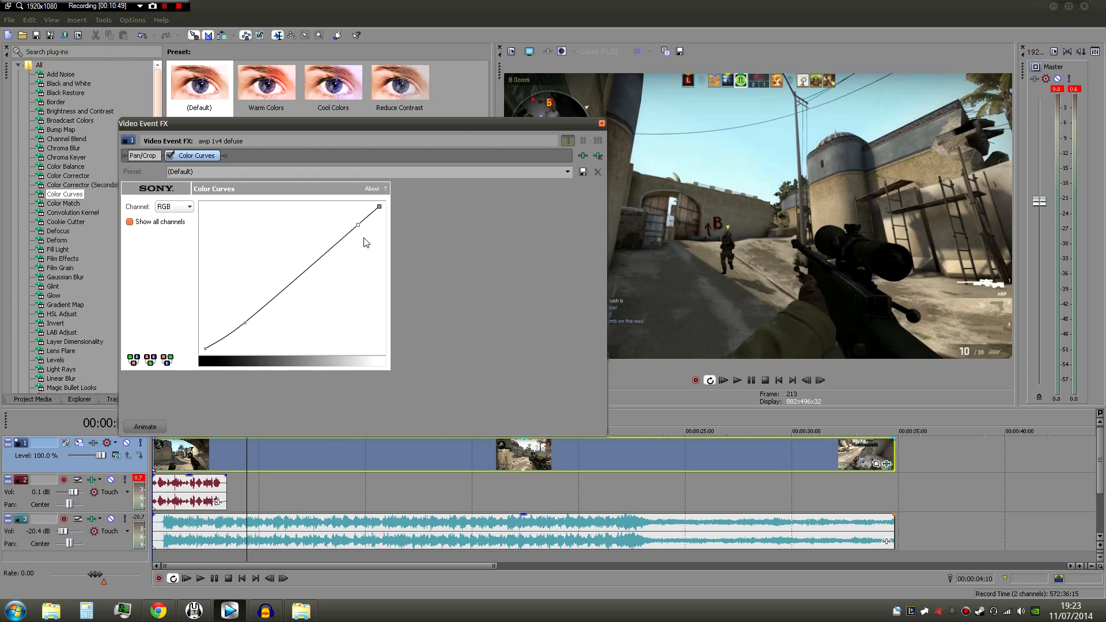
mouse_move(357, 226)
mouse_down()
mouse_move(333, 230)
mouse_move(316, 212)
mouse_move(356, 242)
mouse_move(294, 209)
mouse_move(403, 292)
mouse_move(318, 219)
mouse_move(337, 224)
mouse_up()
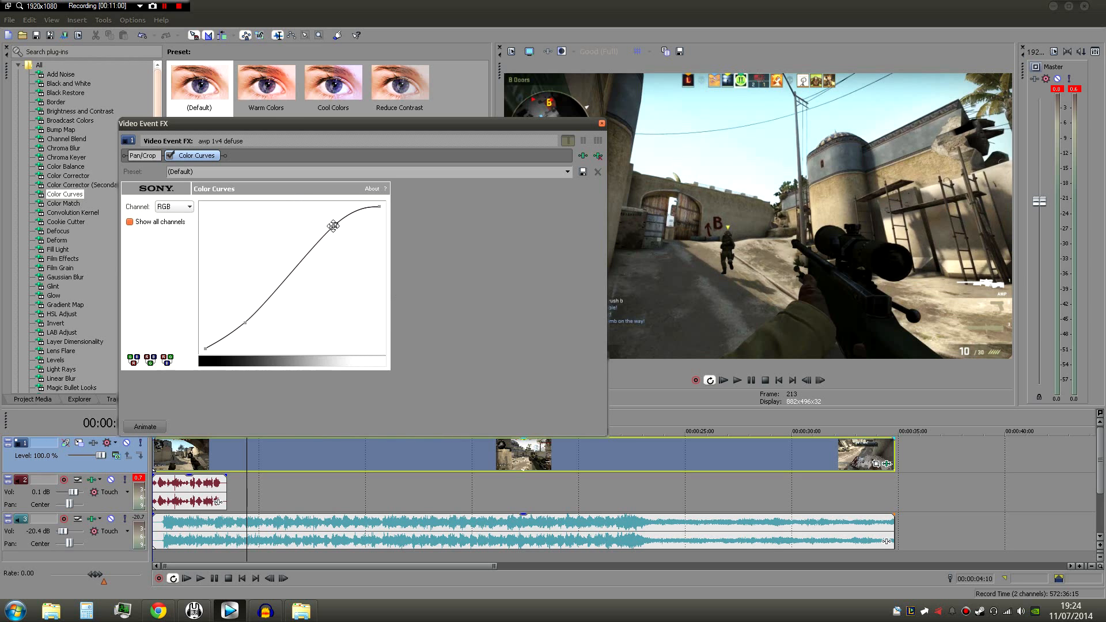
click(246, 323)
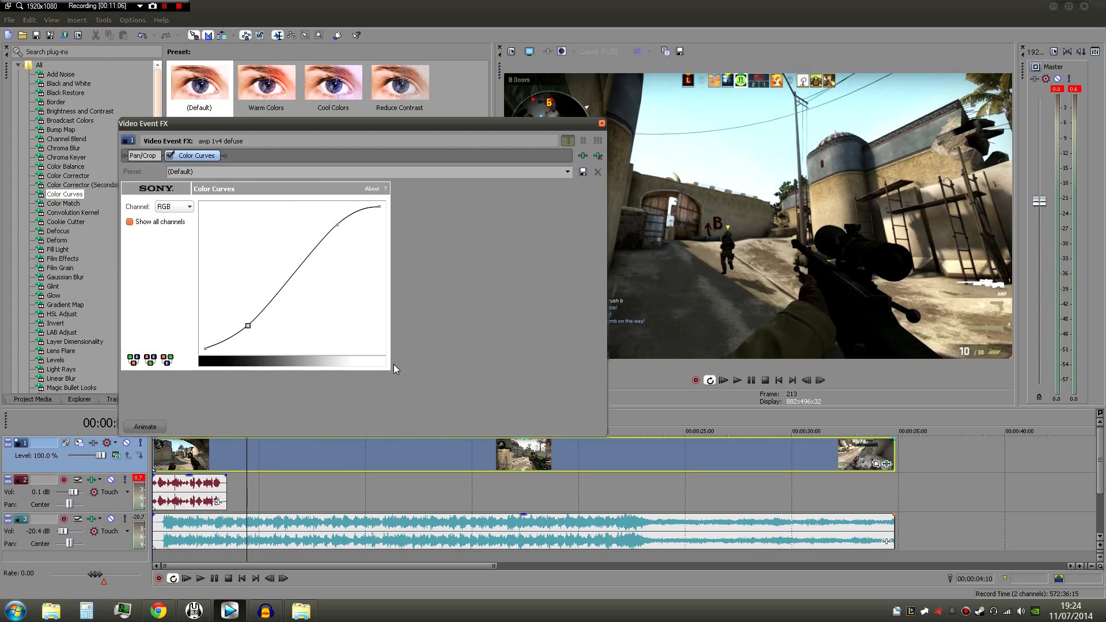
- View the Color Curves effect's Red channel and return to the RGB channel
click(174, 207)
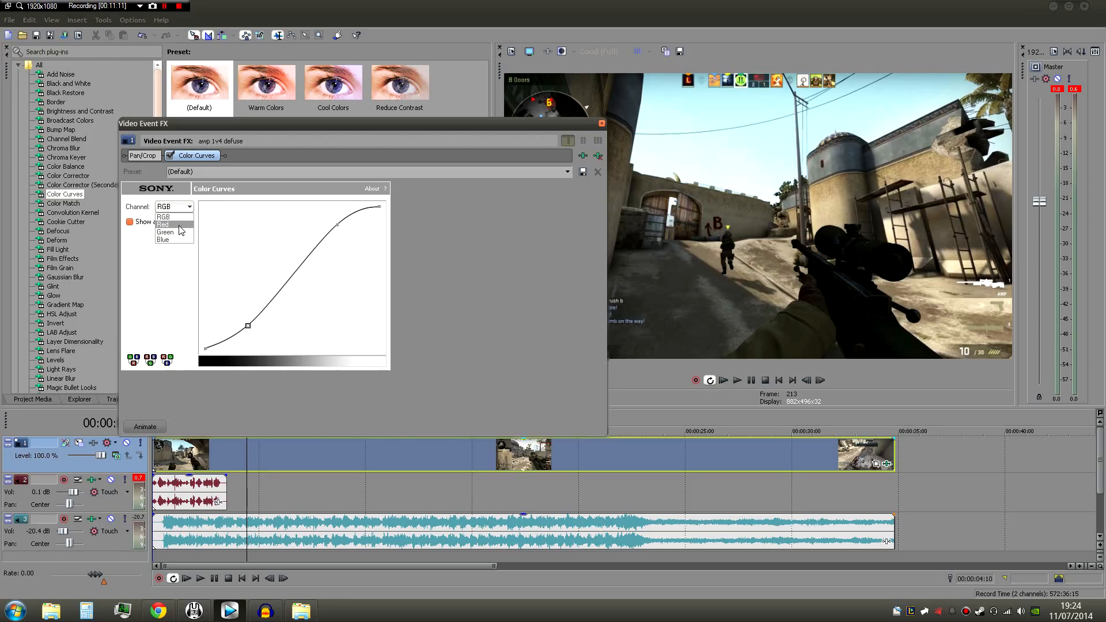
click(180, 224)
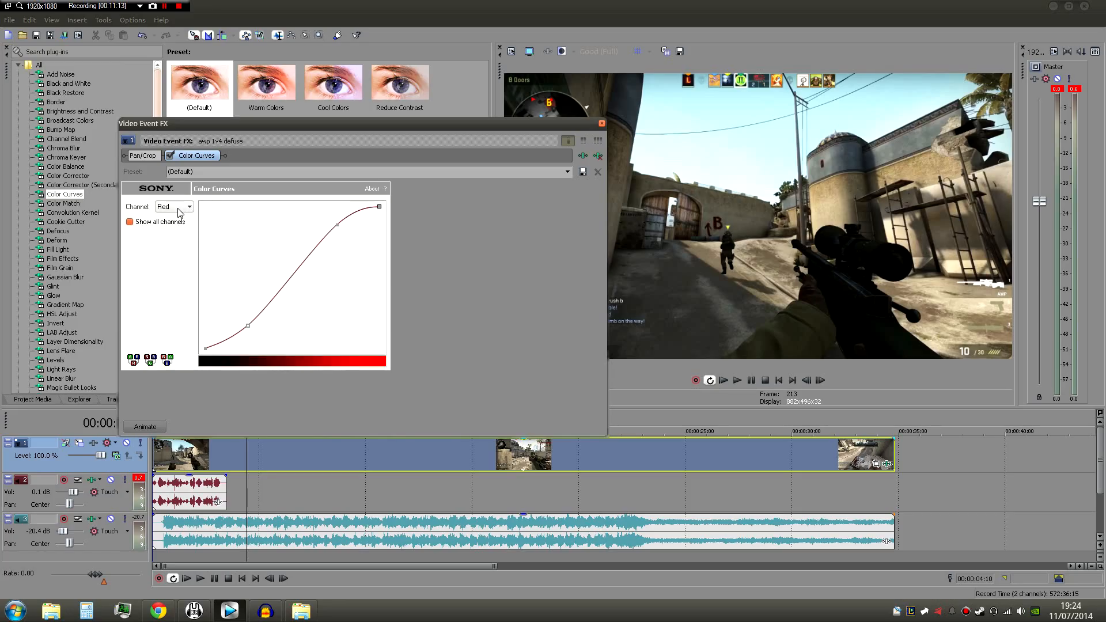
click(175, 206)
click(177, 217)
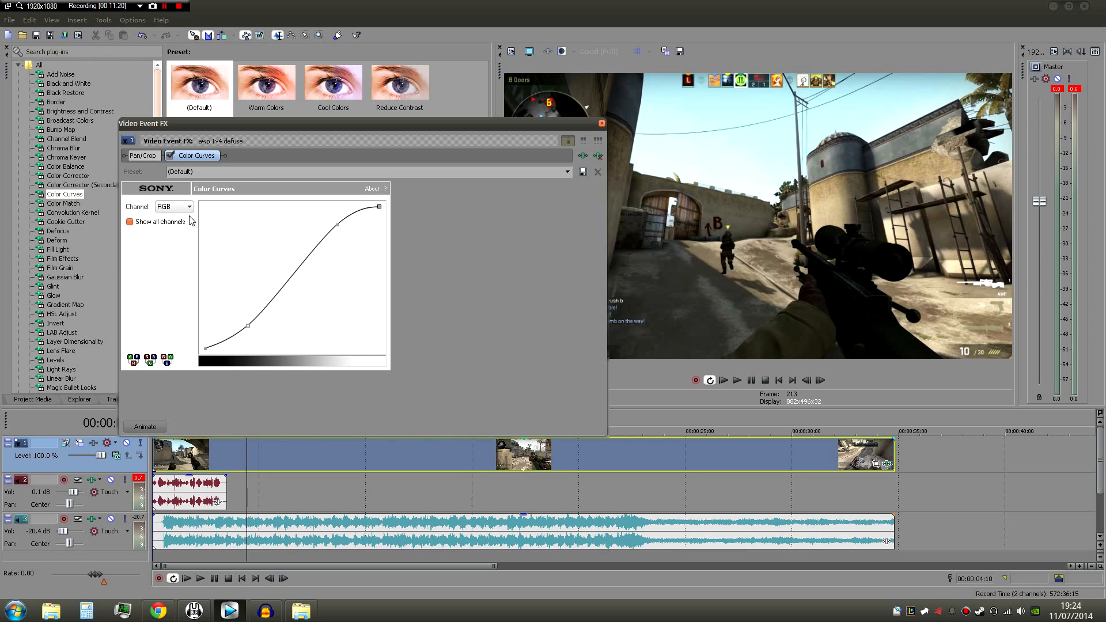
- Raise the shadows and lower the highlights on the Blue channel's curve, and close the effect settings
click(185, 206)
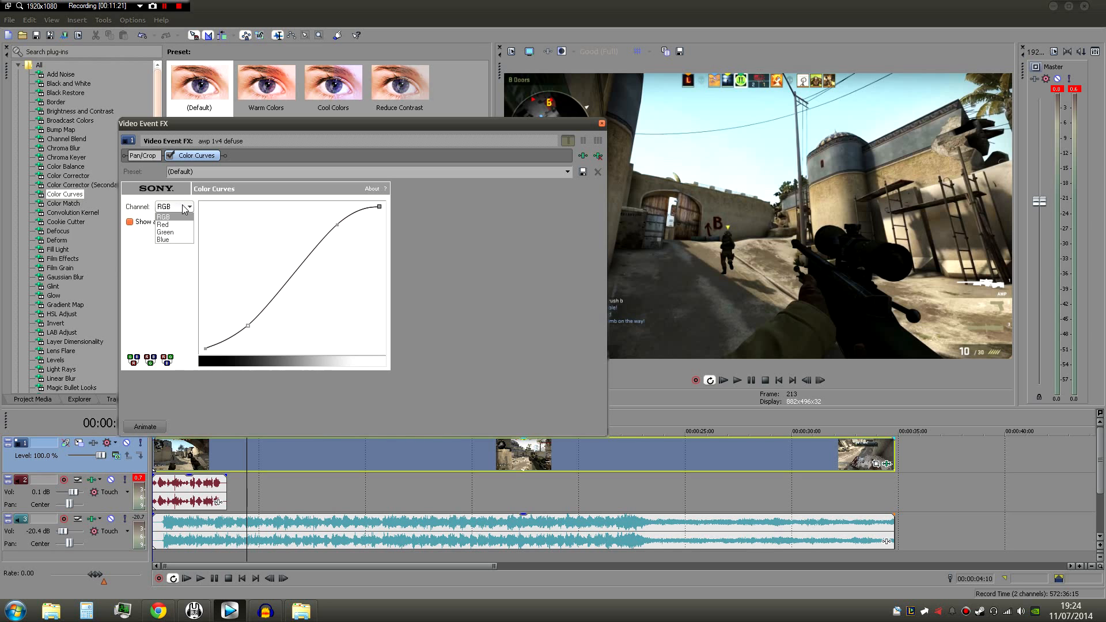
click(173, 238)
drag(248, 325, 237, 315)
drag(337, 225, 354, 232)
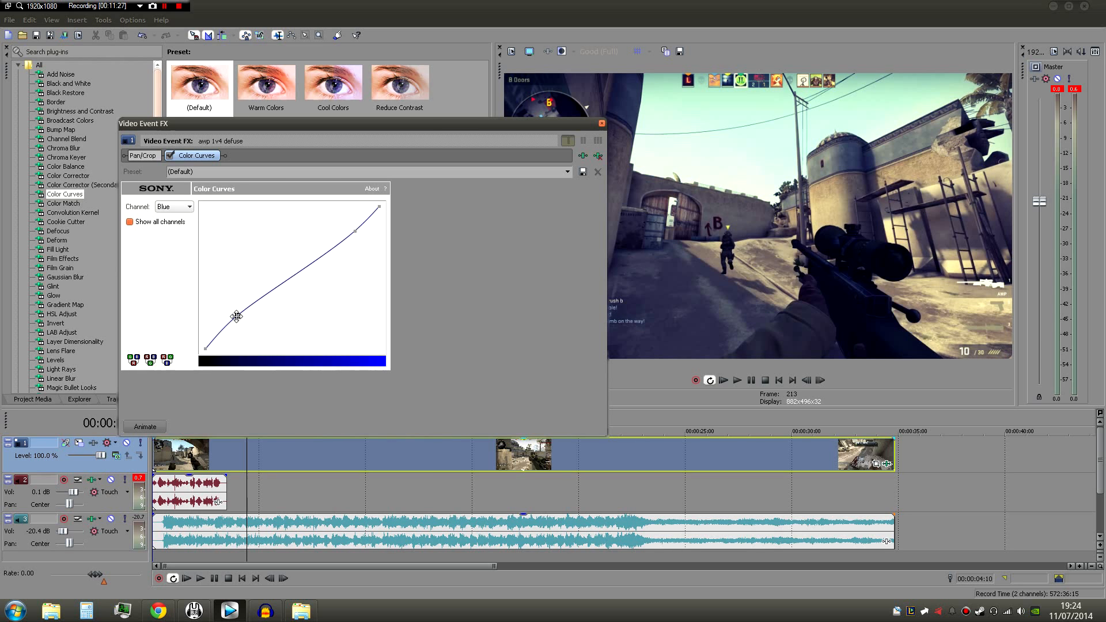
drag(237, 316, 240, 317)
drag(354, 231, 356, 232)
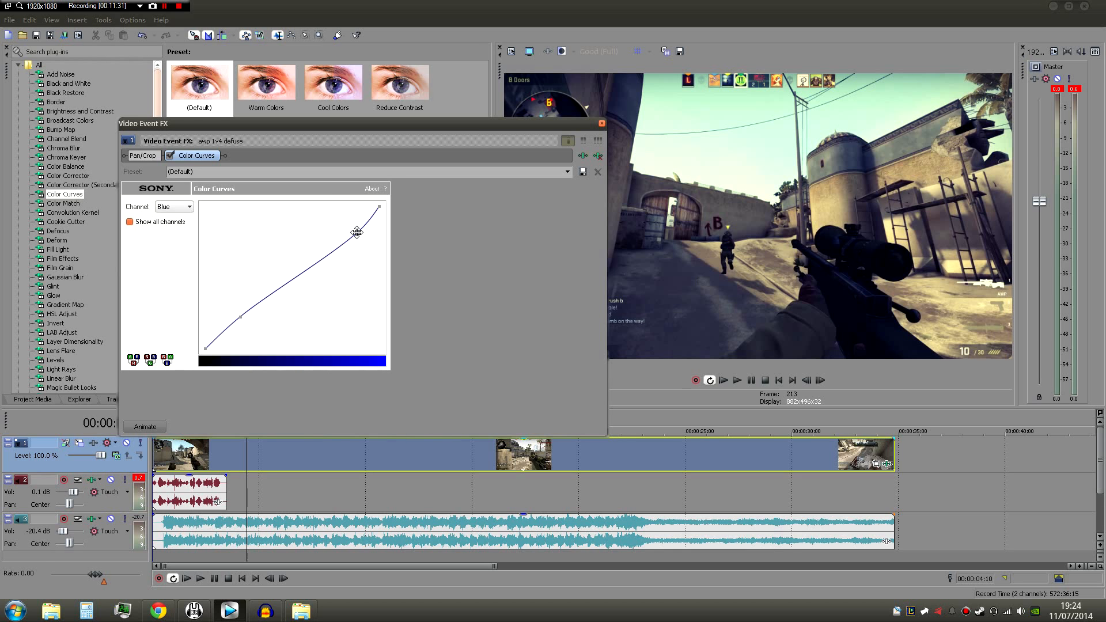
drag(537, 123, 486, 212)
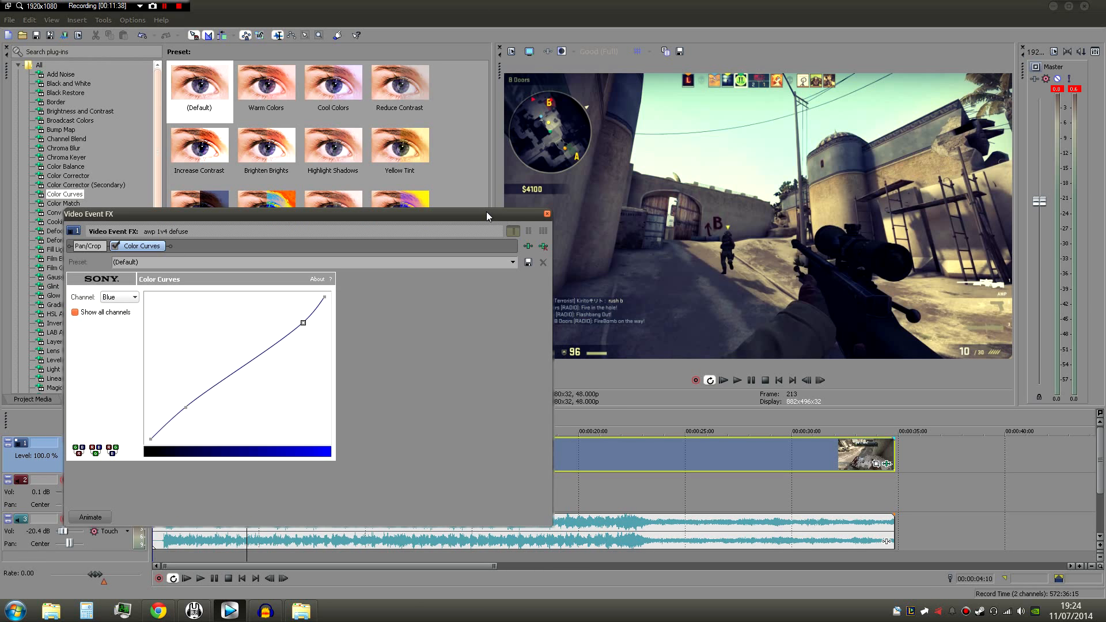
click(547, 214)
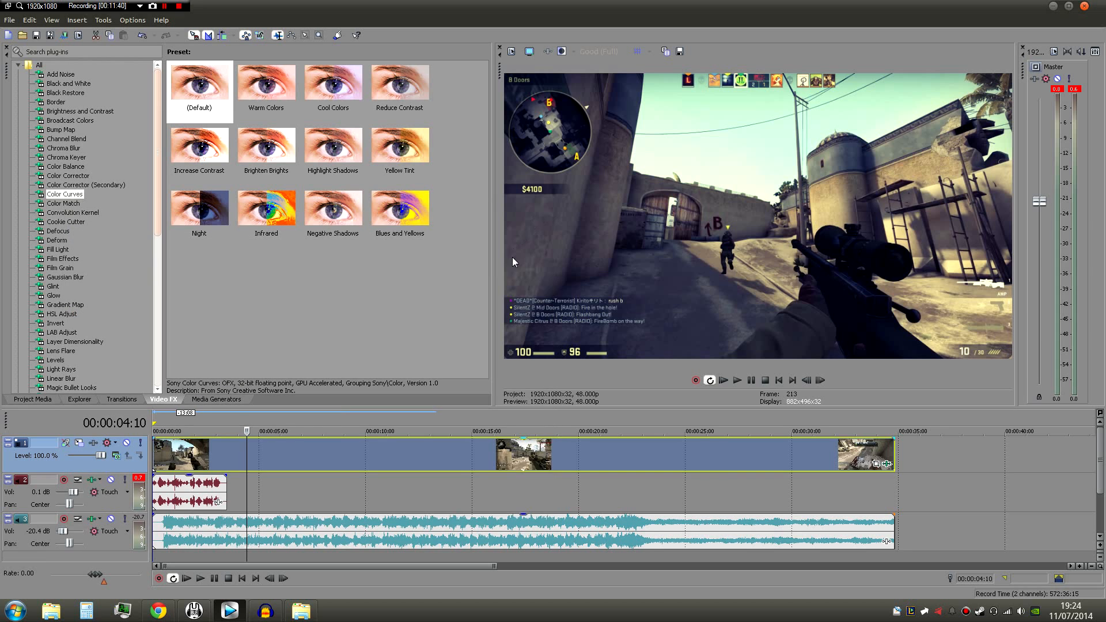
- Check the look of the graded footage at several points between about 10 and 21 seconds
click(360, 414)
click(419, 419)
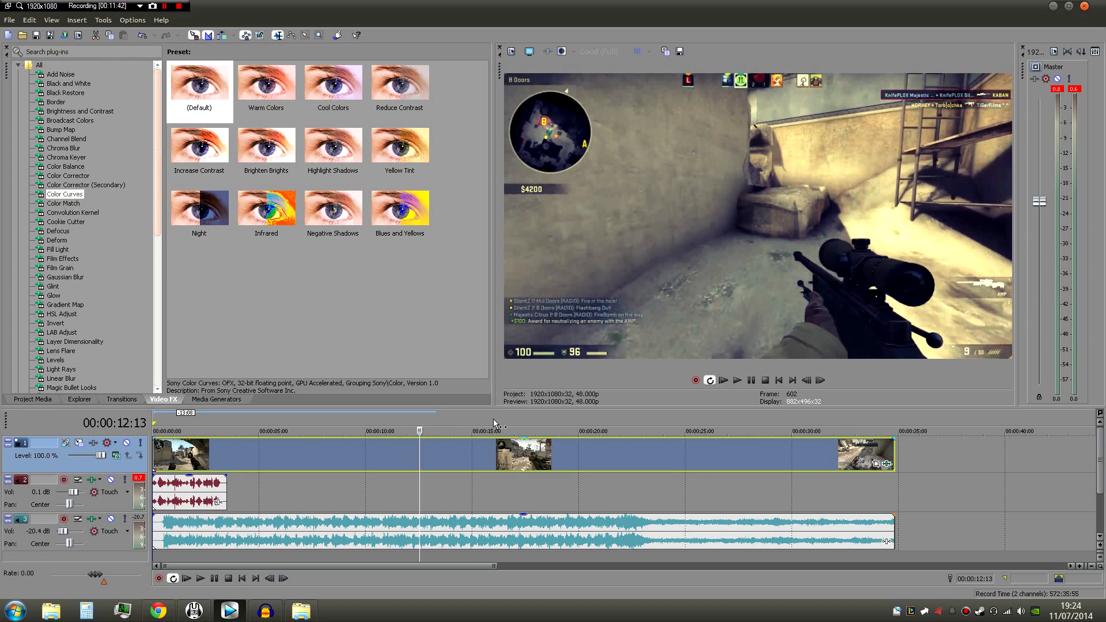
click(493, 419)
click(556, 413)
click(595, 415)
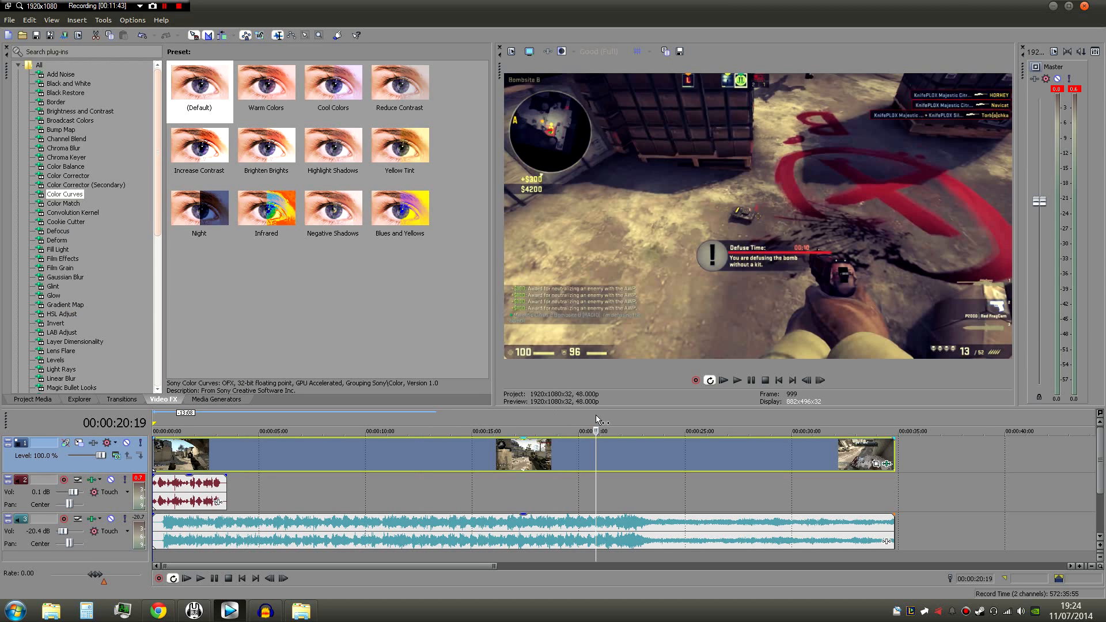
click(479, 417)
- Shift the voice-over clip about 7 frames later and place the playhead at 00:00:07:10
click(190, 490)
drag(190, 490, 195, 490)
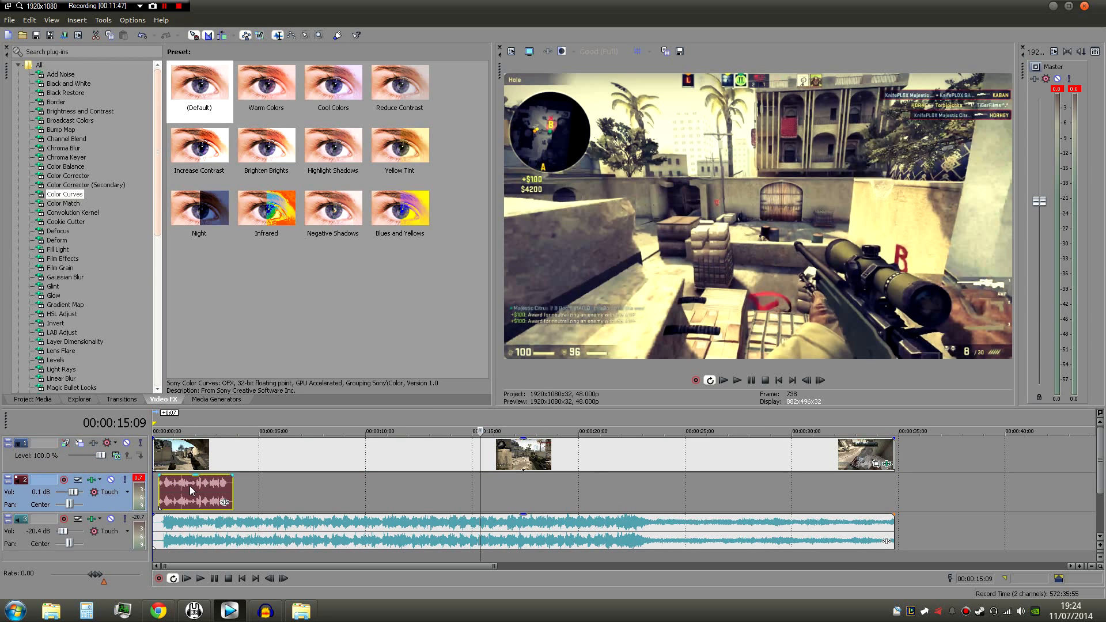
click(233, 418)
click(309, 427)
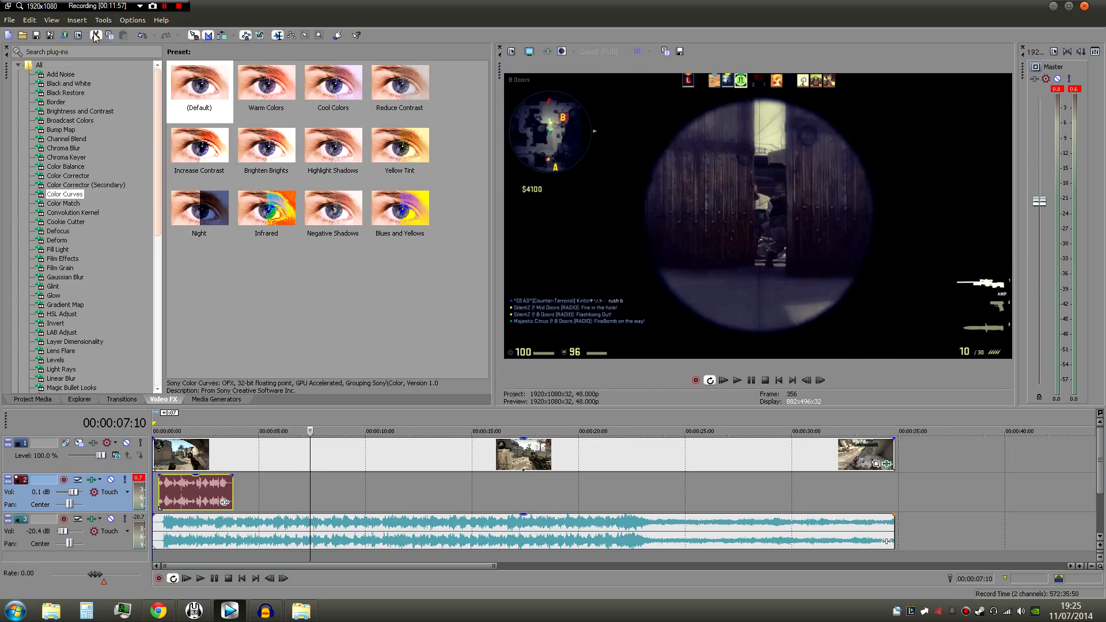
- Open the render settings for the project and look through the available output formats
click(62, 35)
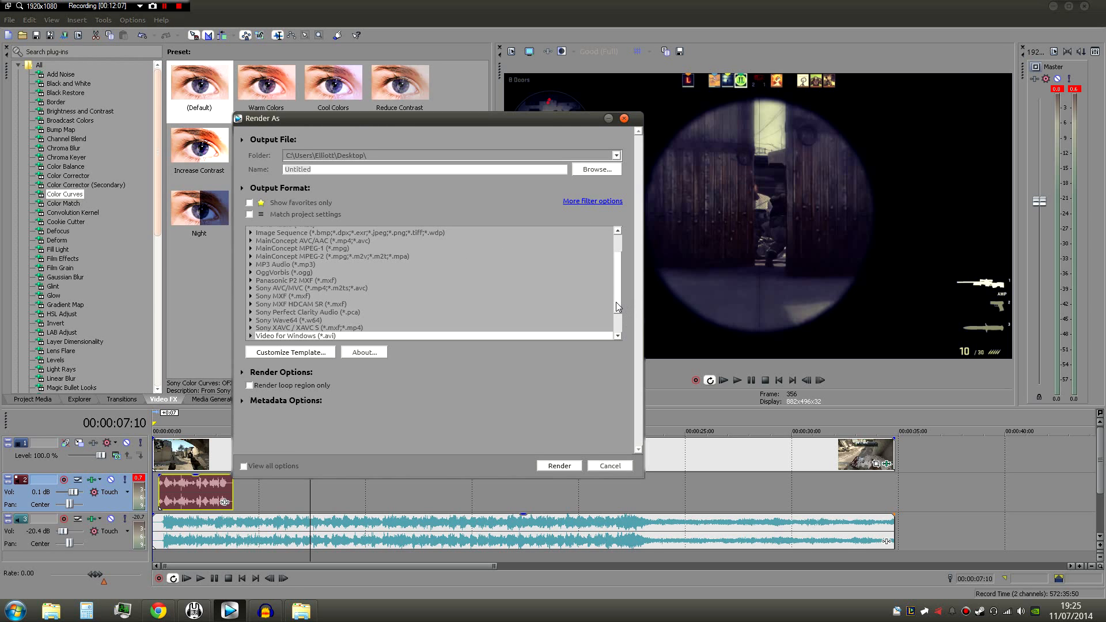
scroll(618, 311, down, 2)
scroll(612, 264, up, 4)
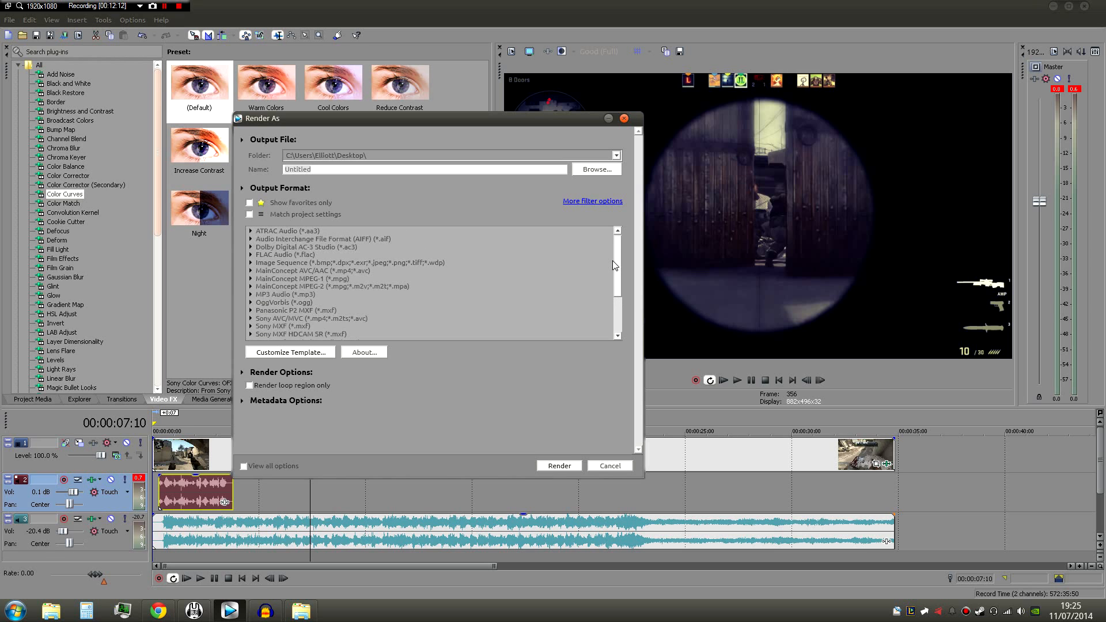
scroll(626, 296, down, 4)
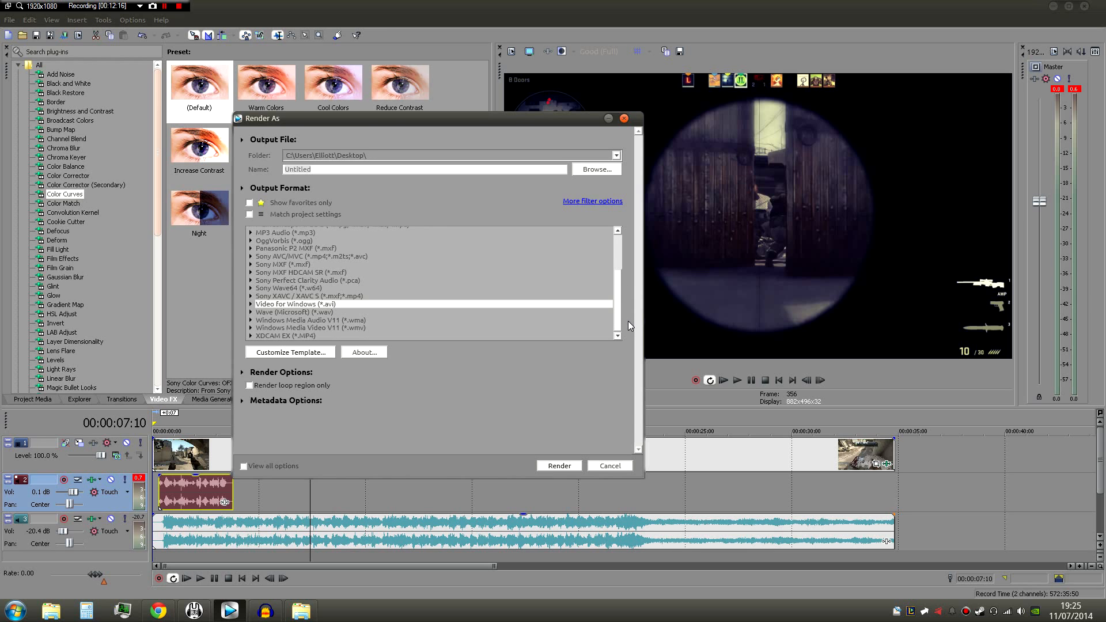
scroll(610, 296, up, 2)
scroll(617, 308, down, 2)
drag(620, 322, 615, 274)
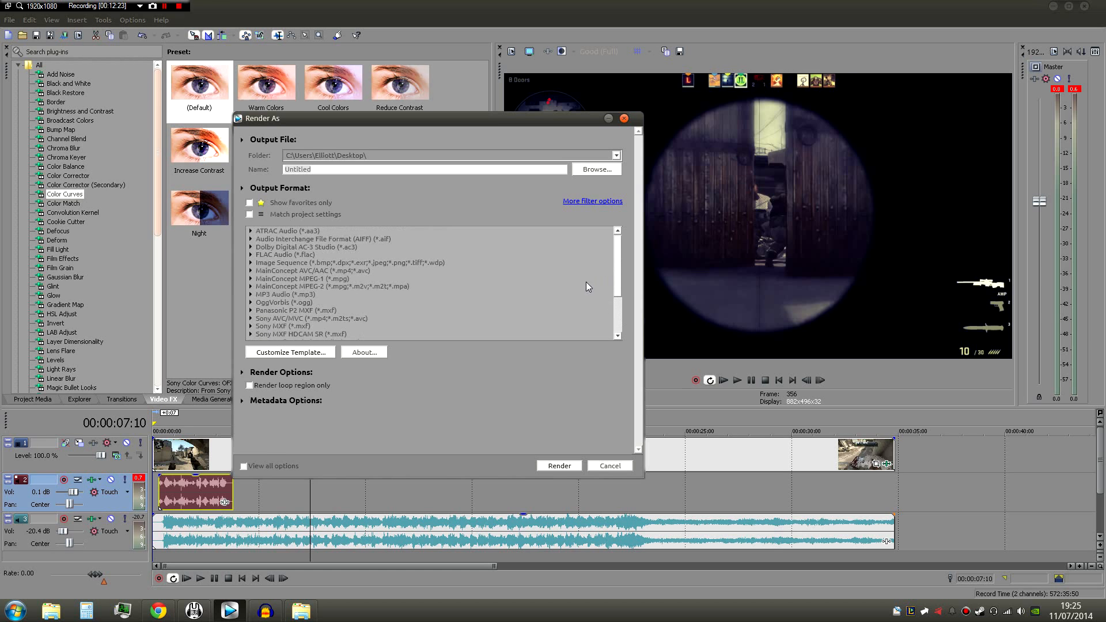
- Look at the templates under the MainConcept AVC/AAC format and collapse them again
click(283, 273)
click(251, 272)
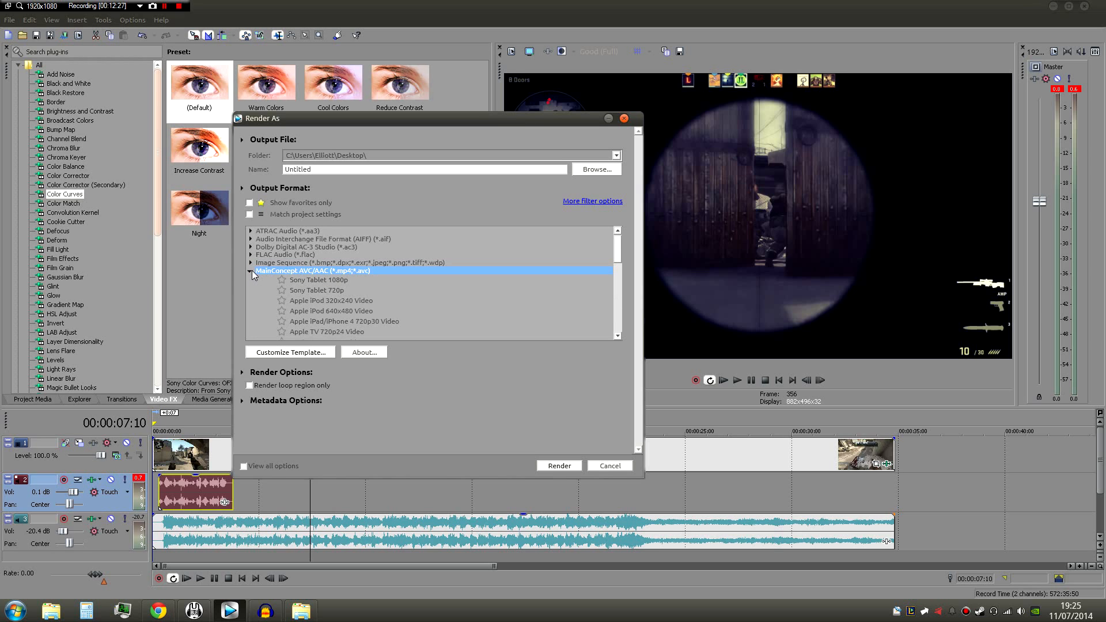
mouse_move(618, 253)
mouse_down()
mouse_move(621, 266)
mouse_move(618, 251)
mouse_up()
click(338, 297)
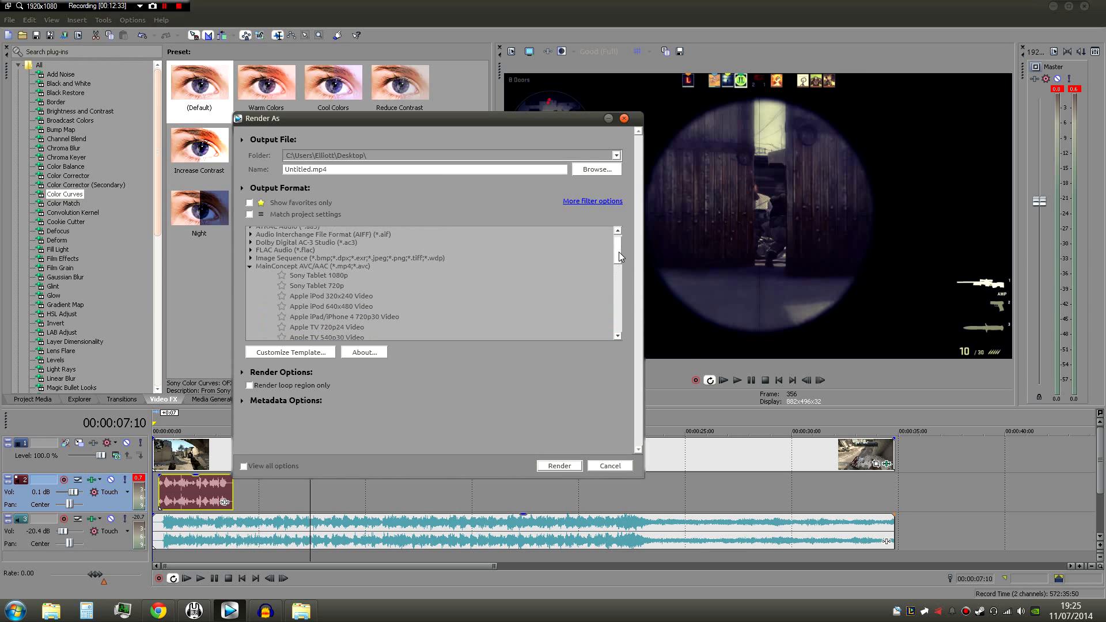
click(251, 266)
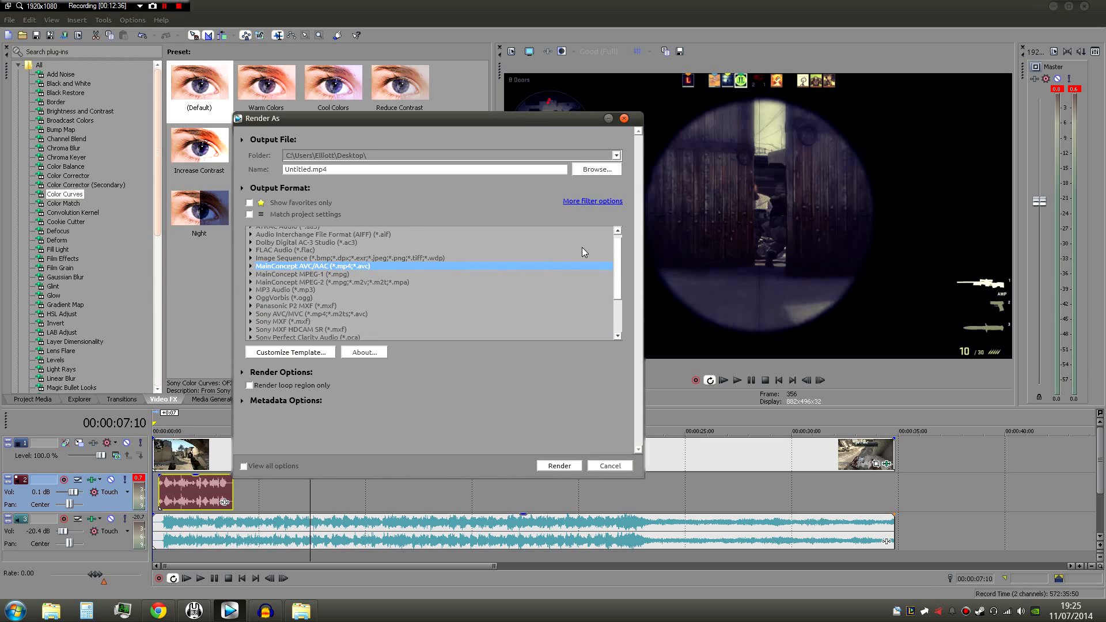
drag(620, 269, 588, 288)
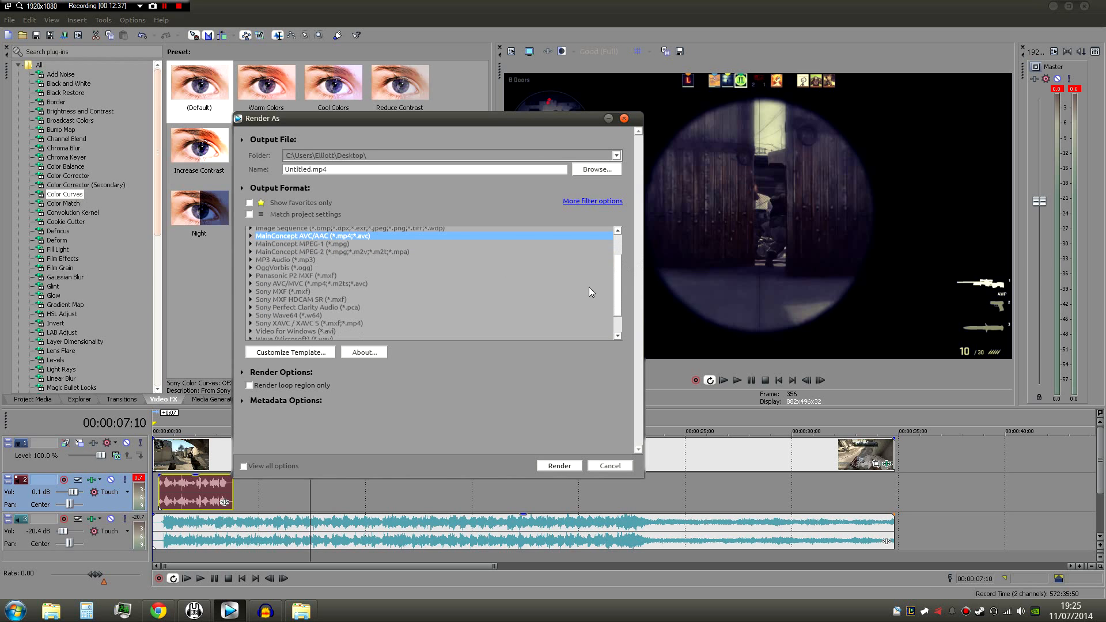
- Choose the FluxJL 2013 @ 48FPS template of the Sony AVC/MVC format for the render
click(260, 284)
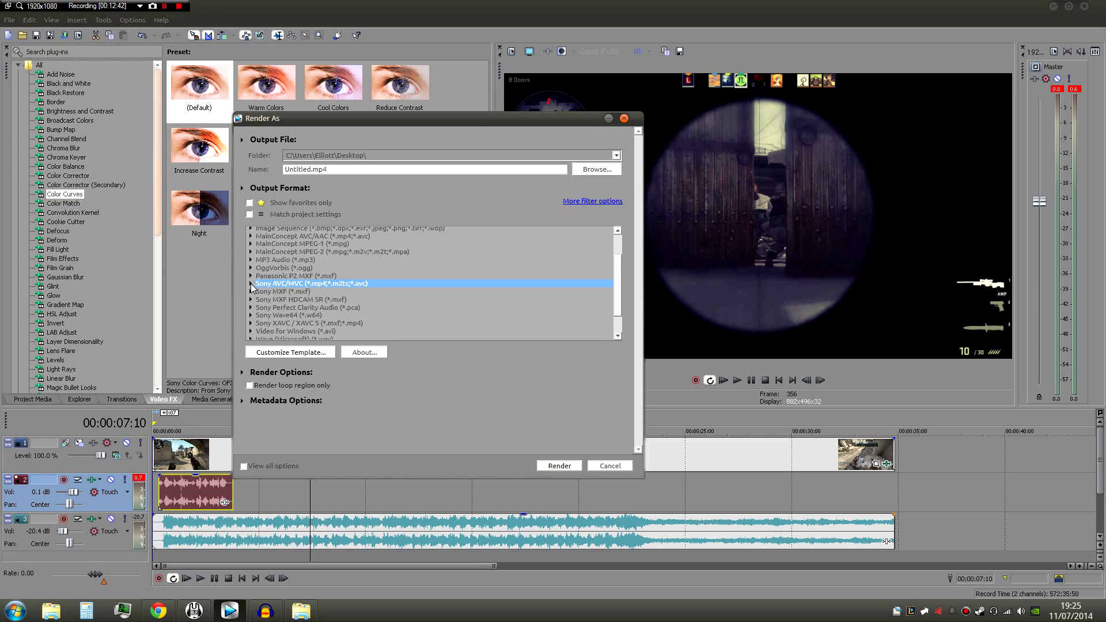
click(251, 283)
scroll(619, 264, down, 1)
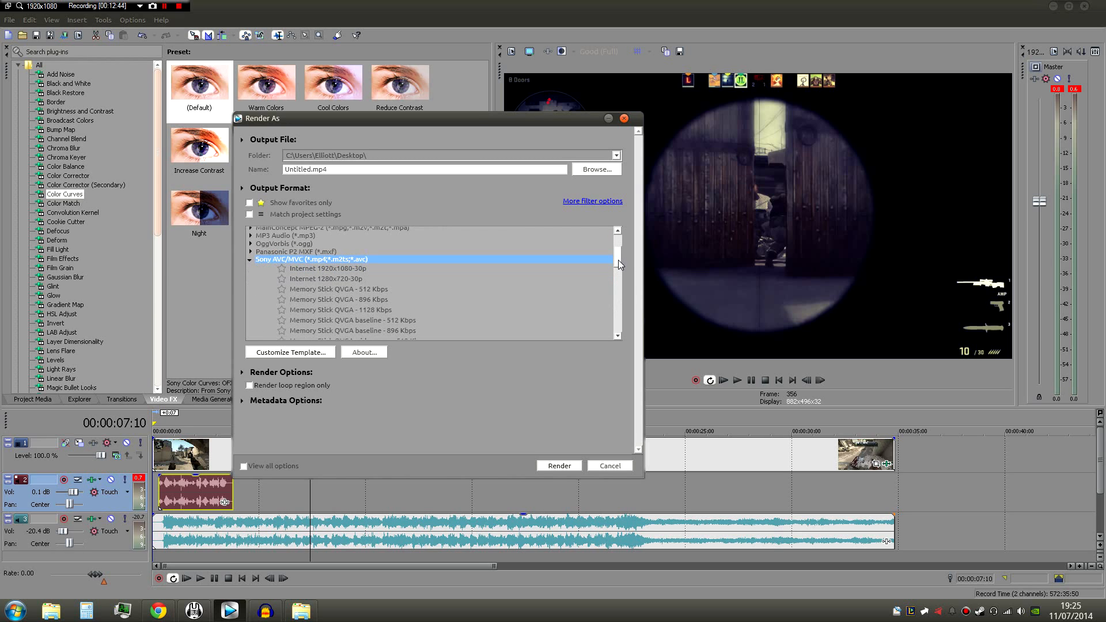
drag(617, 261, 628, 317)
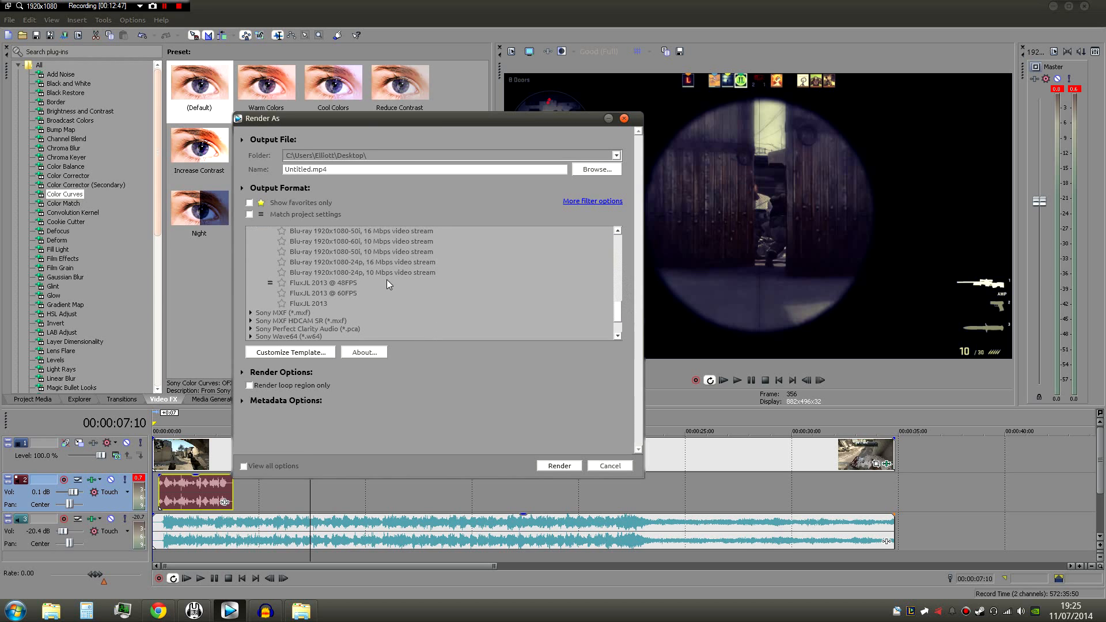
click(326, 303)
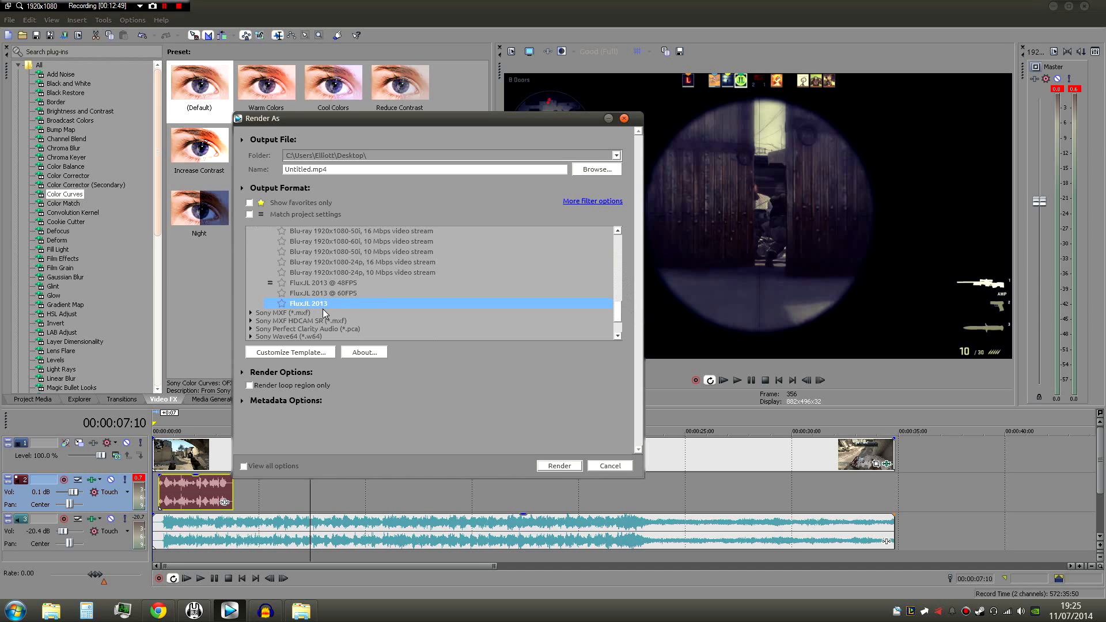
click(344, 282)
click(352, 290)
click(355, 283)
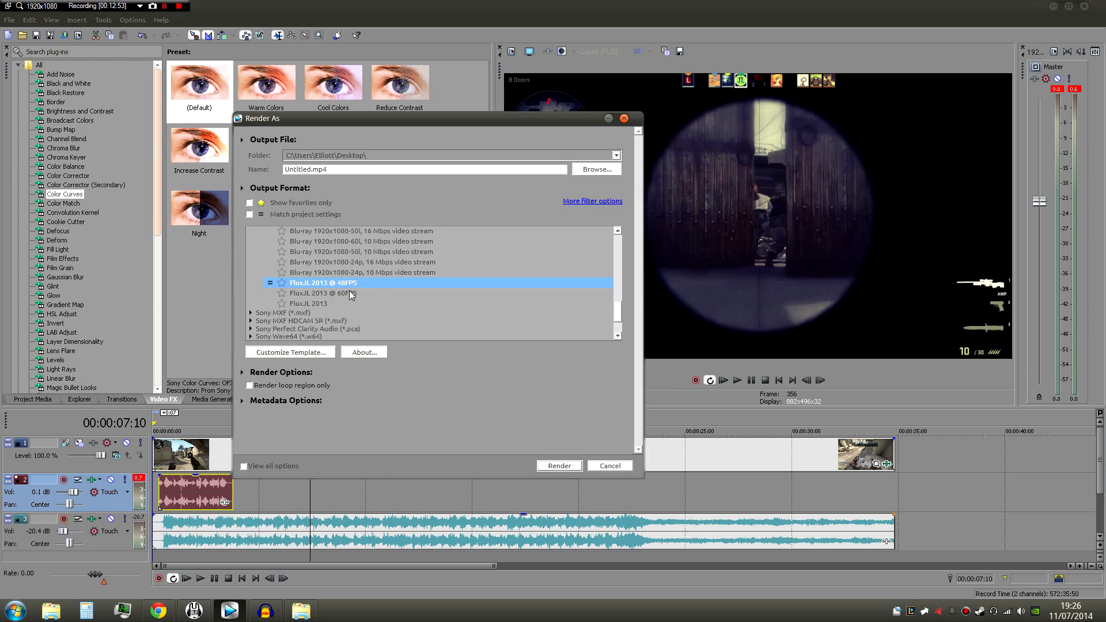
- Open the template's custom settings, try the 1280x720 frame size, and set it back to High definition (1920x1080) with source frame-size adjustment allowed
click(313, 353)
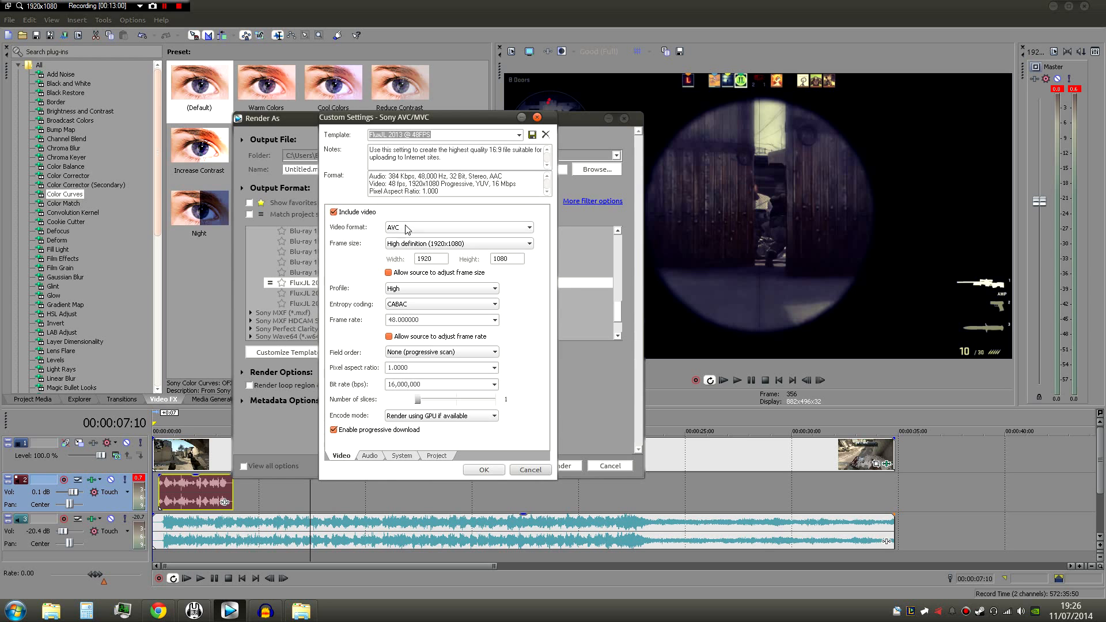
click(417, 243)
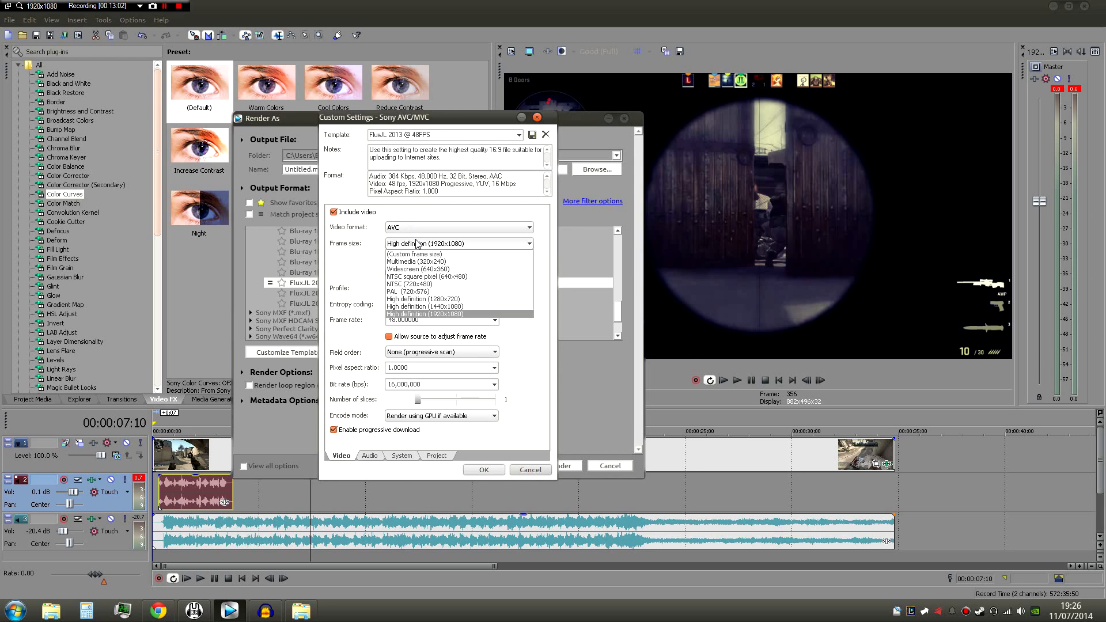
click(448, 299)
click(447, 244)
click(454, 314)
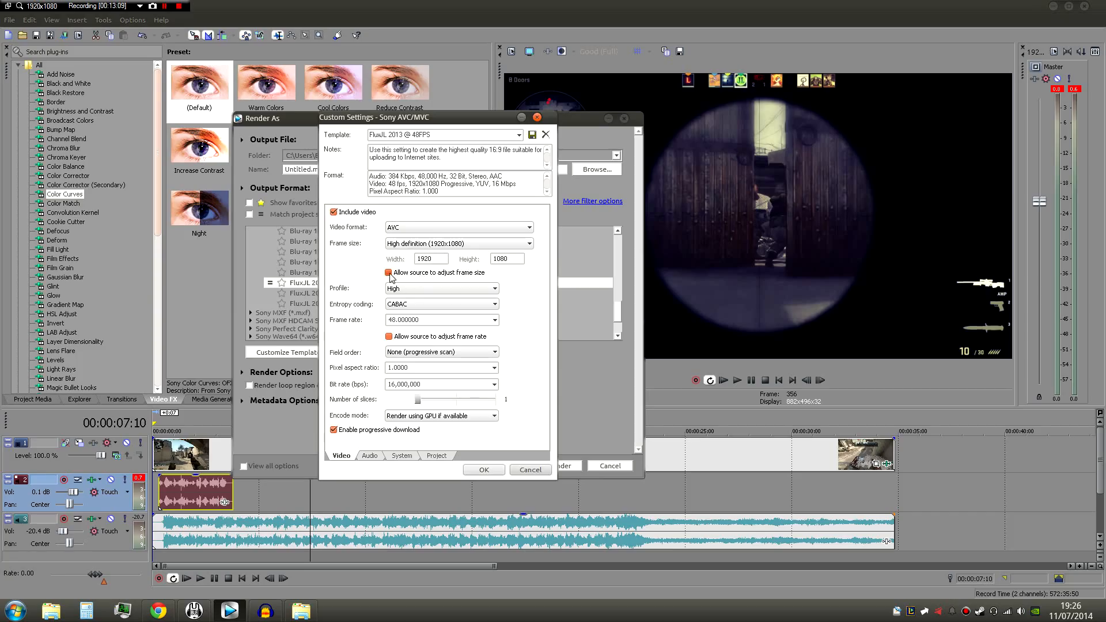
click(390, 274)
click(389, 274)
- Go over the template's profile, entropy coding and frame rate settings
click(492, 290)
click(488, 289)
click(485, 290)
click(468, 299)
click(465, 304)
click(438, 320)
click(421, 321)
drag(421, 321, 390, 319)
click(423, 321)
click(441, 322)
click(158, 611)
click(230, 611)
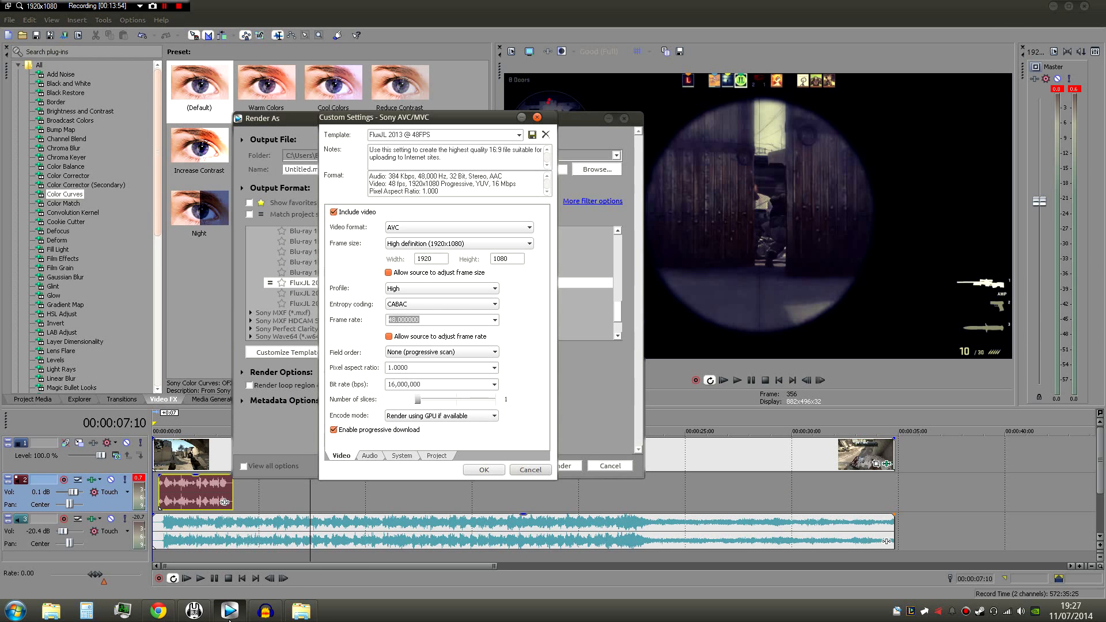
- Go over the template's frame rate value and field order choices, leaving the field order at None (progressive scan)
drag(396, 320, 420, 320)
click(419, 320)
click(419, 319)
click(495, 355)
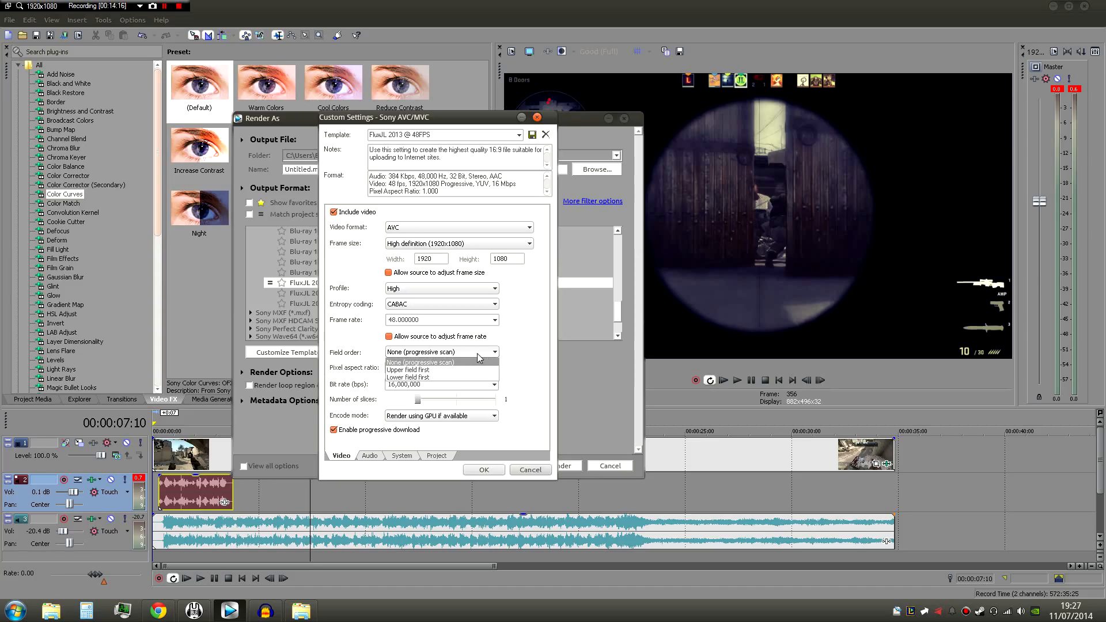
click(436, 354)
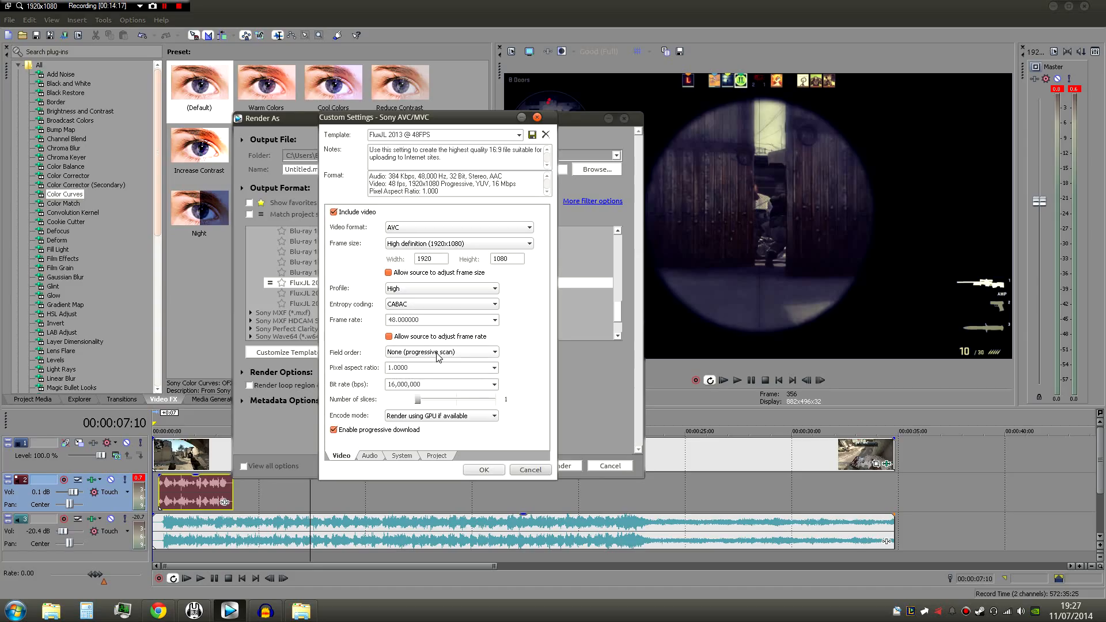
click(436, 353)
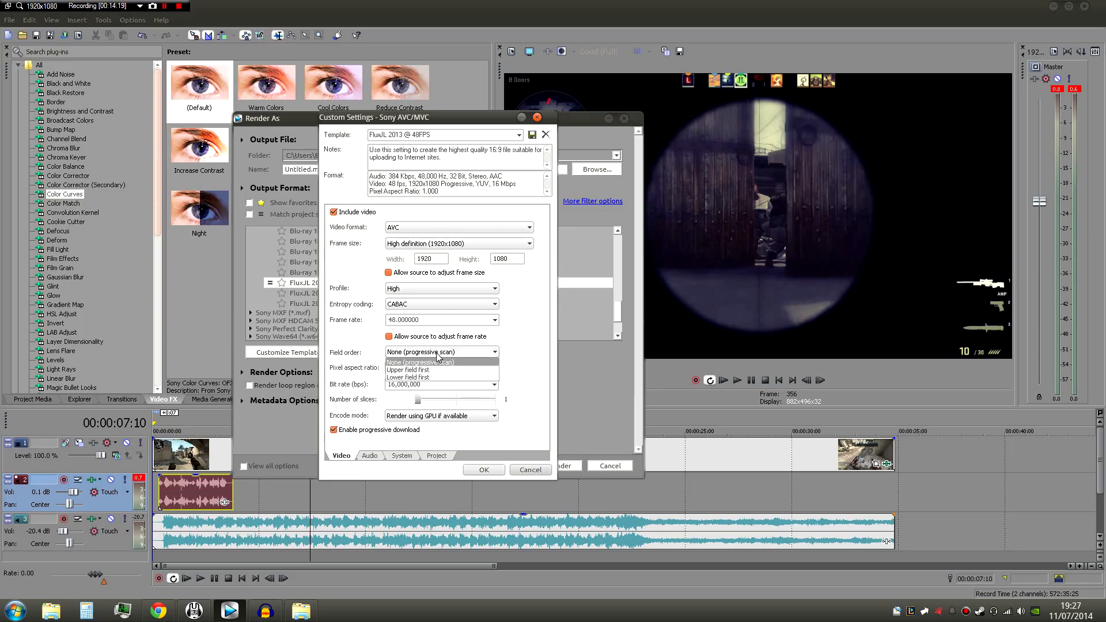
click(444, 362)
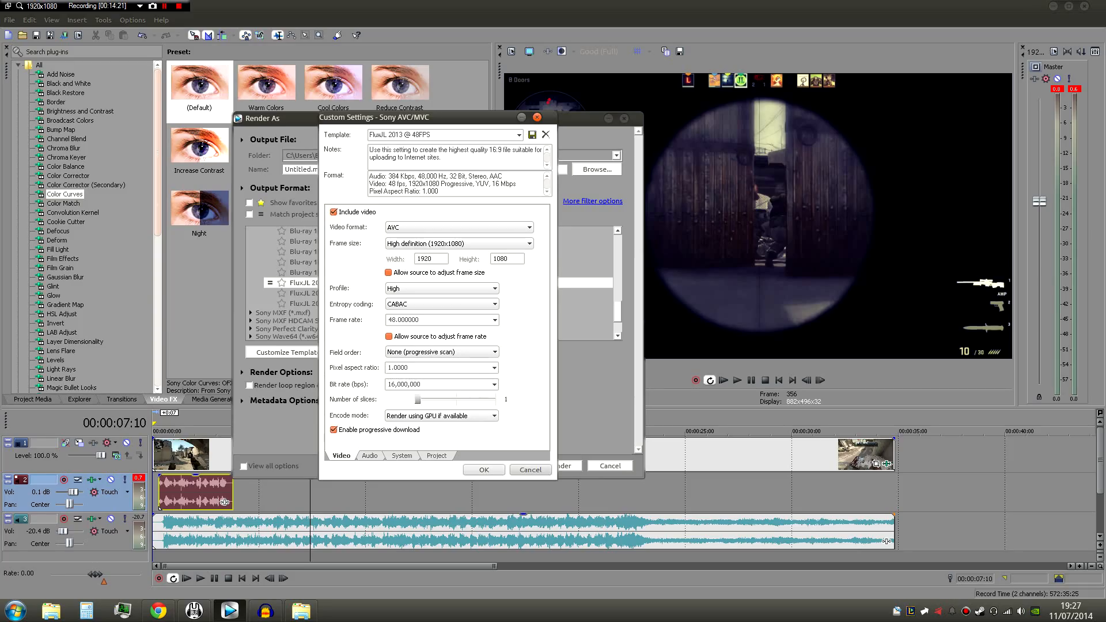
key(Down)
key(Up)
- Look through the encode modes, try Render using CPU only, and set the mode back to Render using GPU if available
click(493, 417)
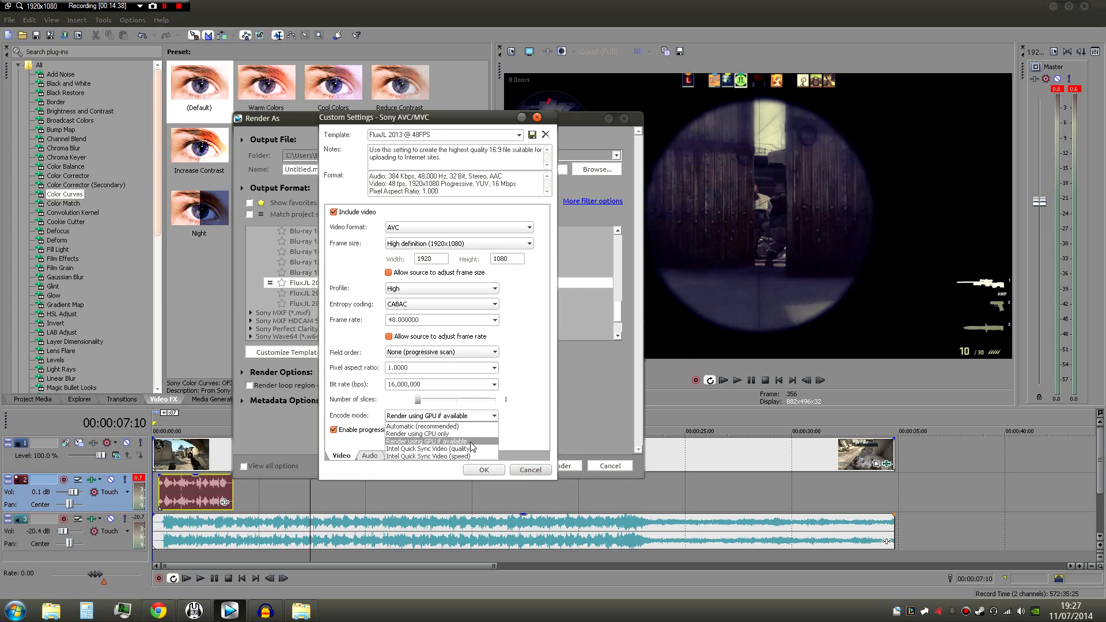
click(470, 443)
click(467, 418)
click(461, 441)
click(461, 418)
click(449, 433)
click(455, 417)
click(446, 441)
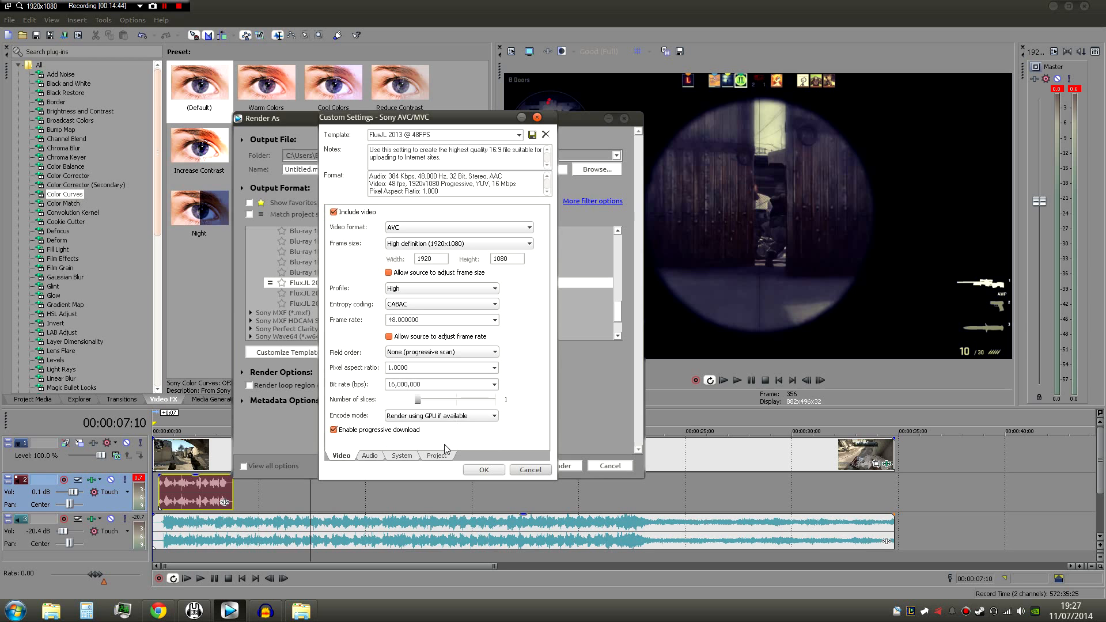
- Check the template's audio and system settings, and keep the project's video rendering quality at Best
click(371, 458)
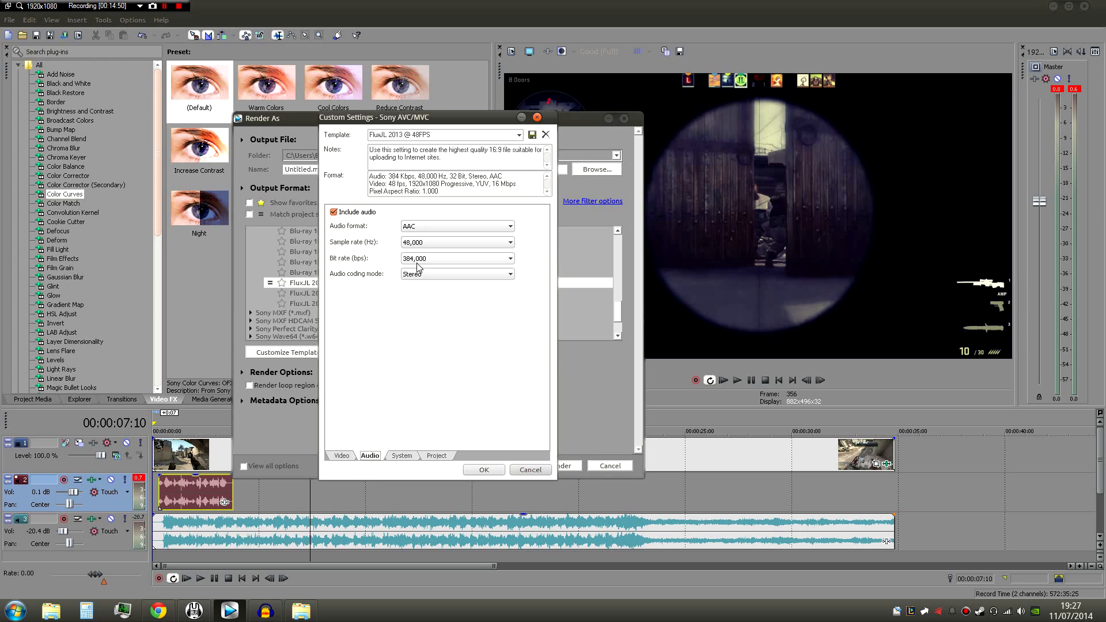
click(409, 456)
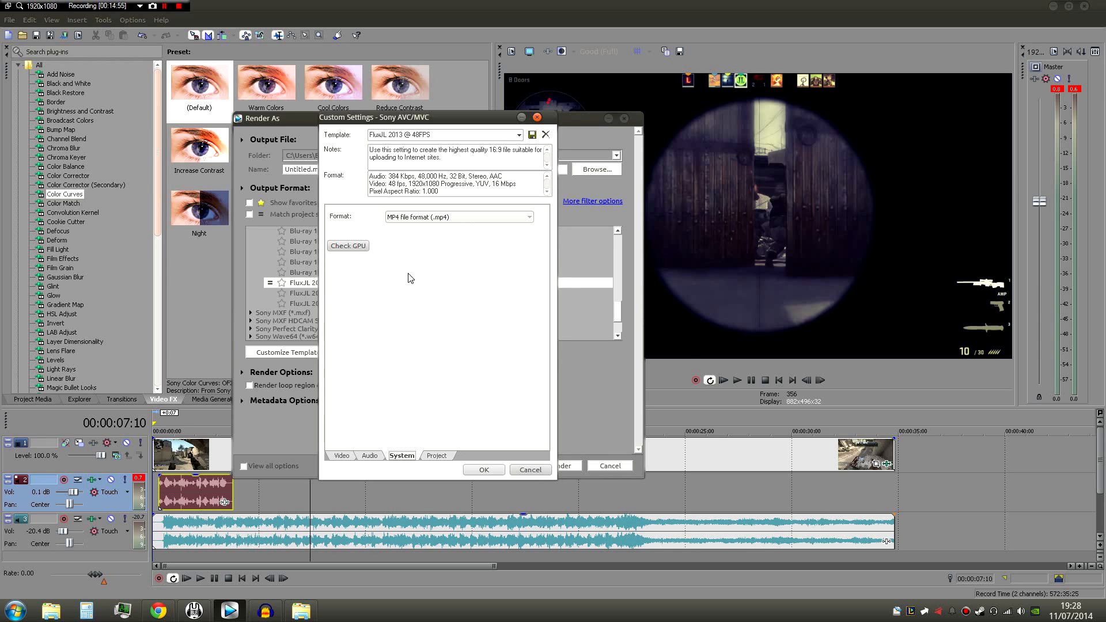
click(434, 455)
click(454, 218)
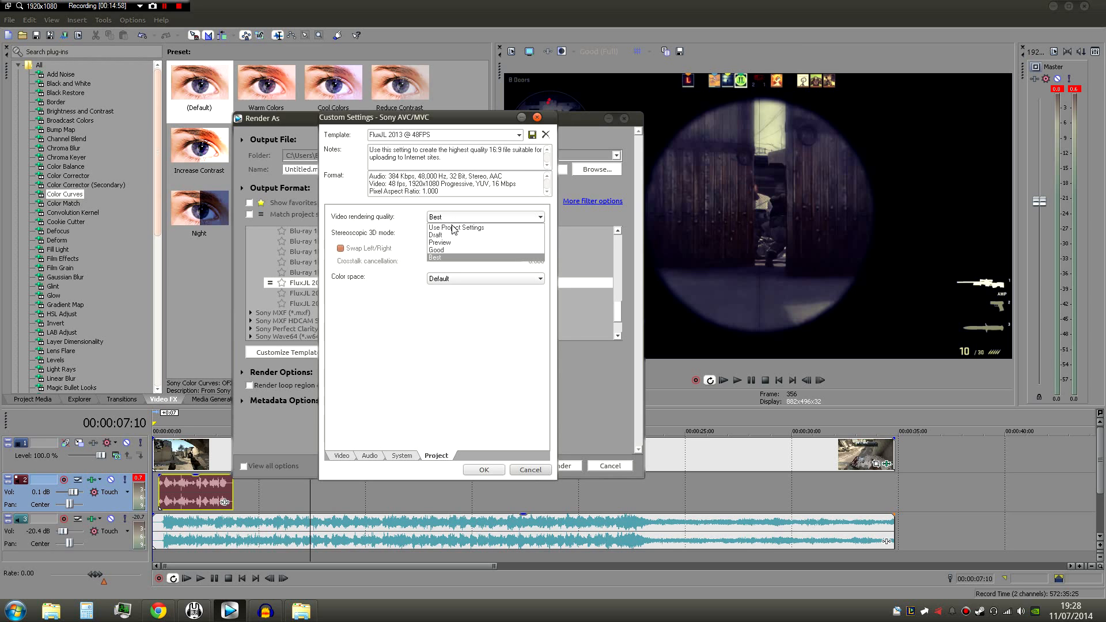
click(447, 258)
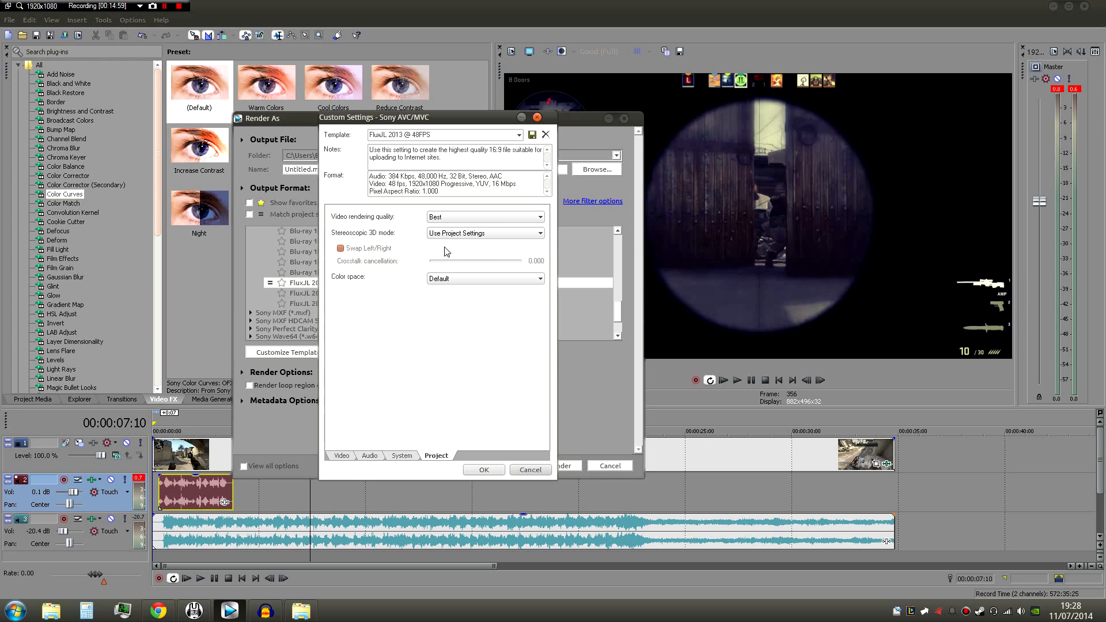
- Keep the stereoscopic 3D mode at Use Project Settings and the color space at Default, and accept the custom settings
click(451, 234)
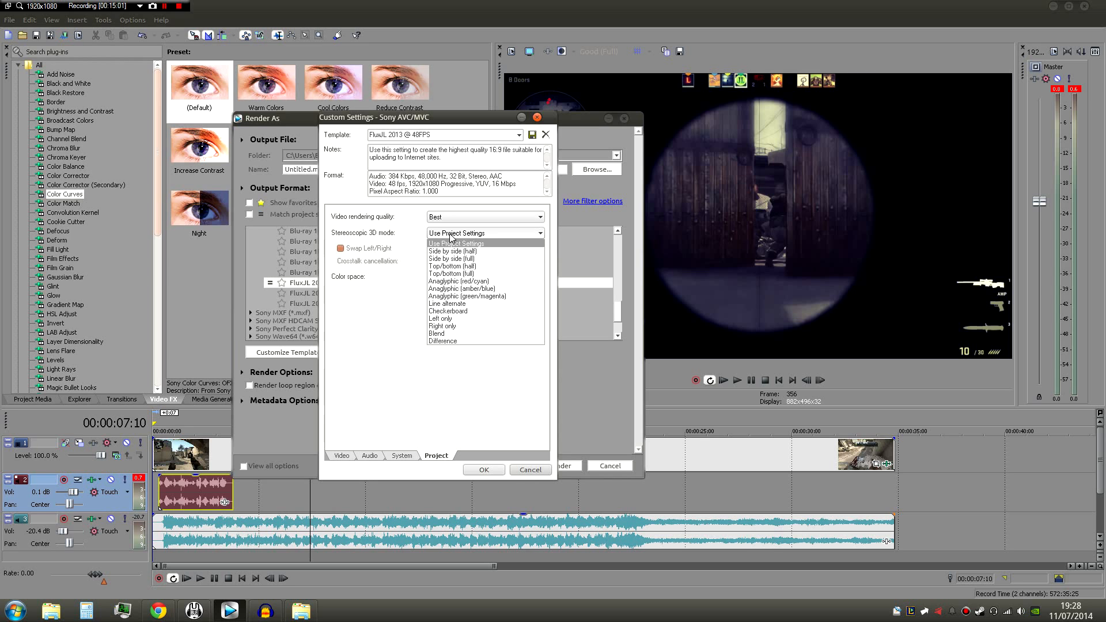
click(451, 236)
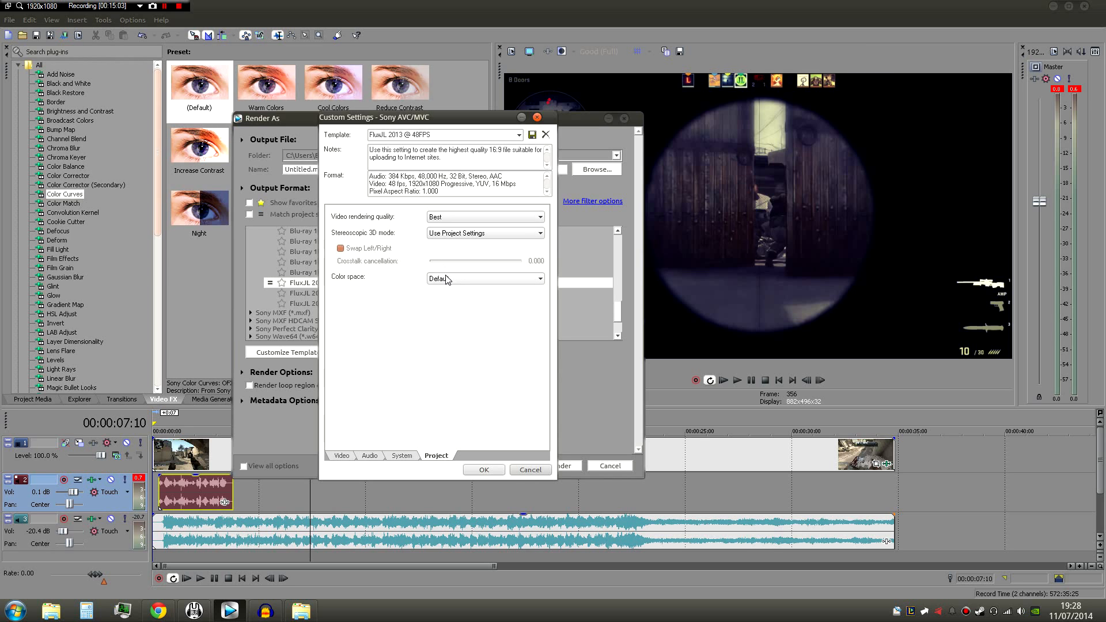
click(457, 234)
click(455, 241)
click(450, 279)
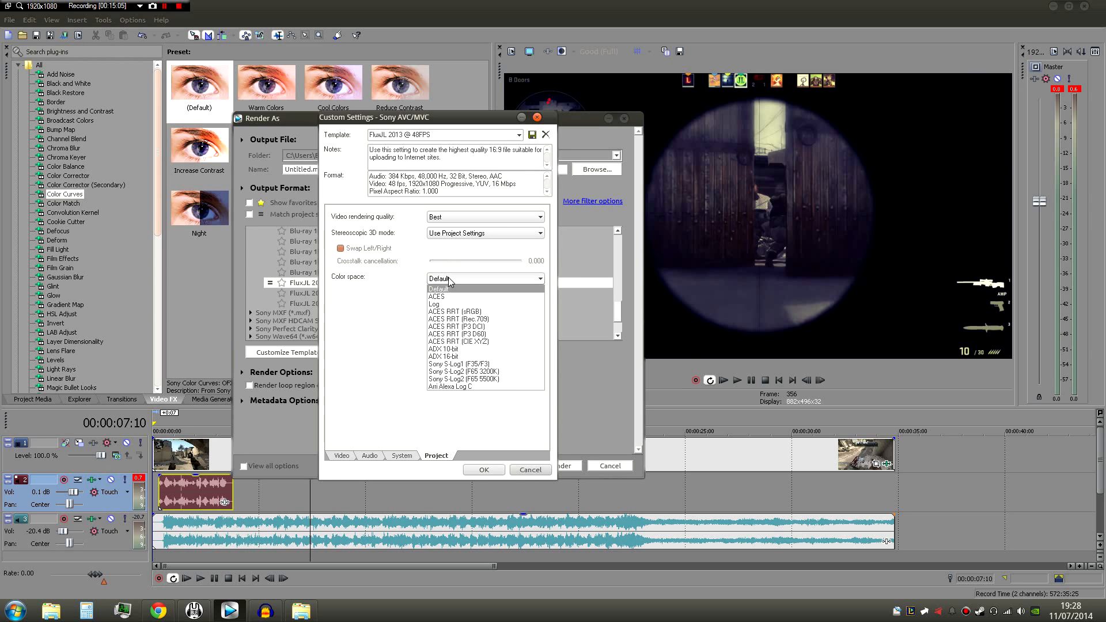
click(450, 280)
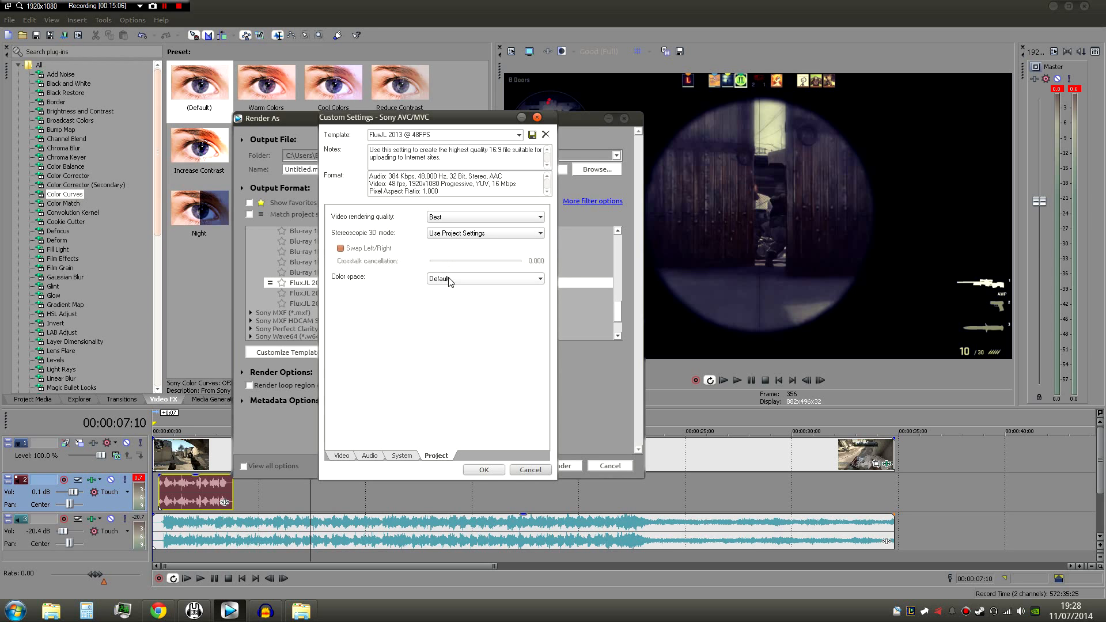
click(485, 471)
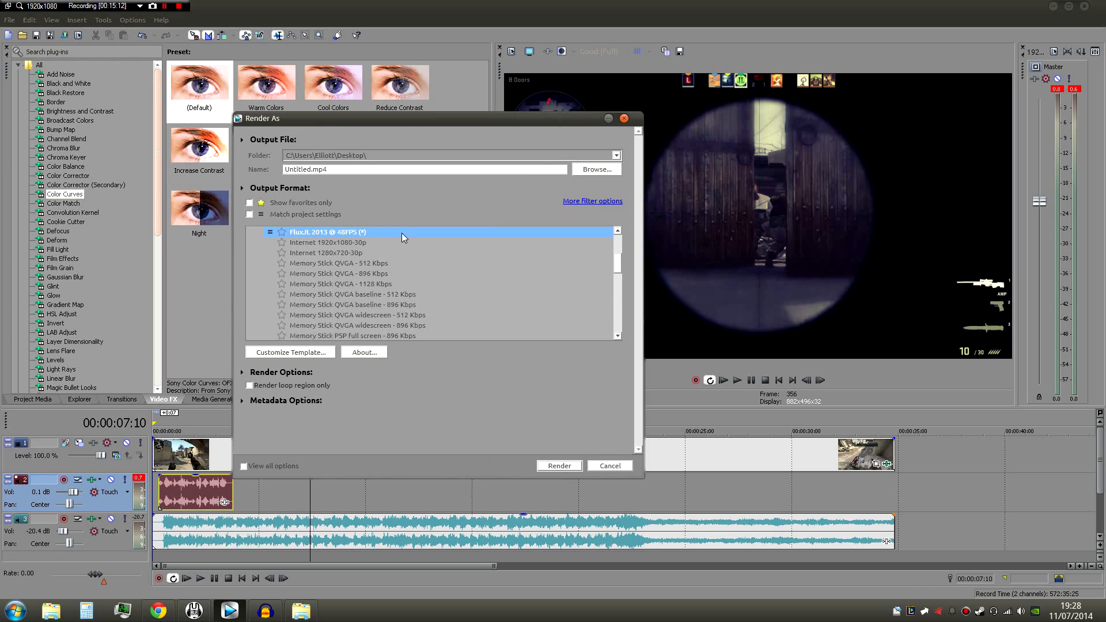
- Close the render dialog without rendering and trim the ends of the gameplay video and music track back to 00:00:10:22
click(308, 170)
click(533, 304)
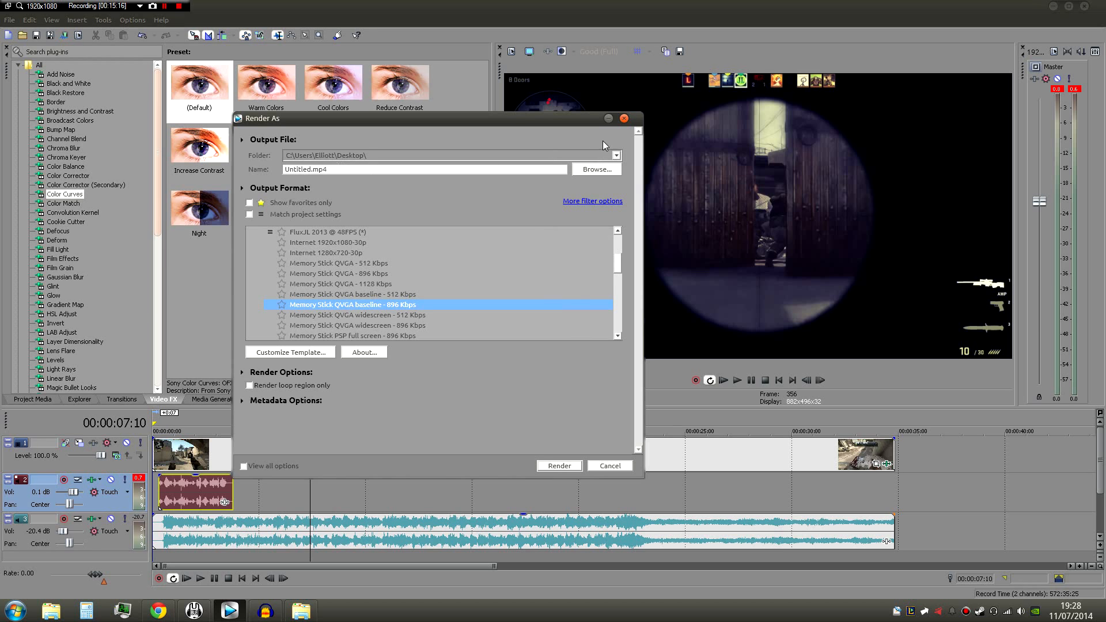
click(624, 118)
drag(887, 457, 378, 457)
drag(893, 532, 384, 515)
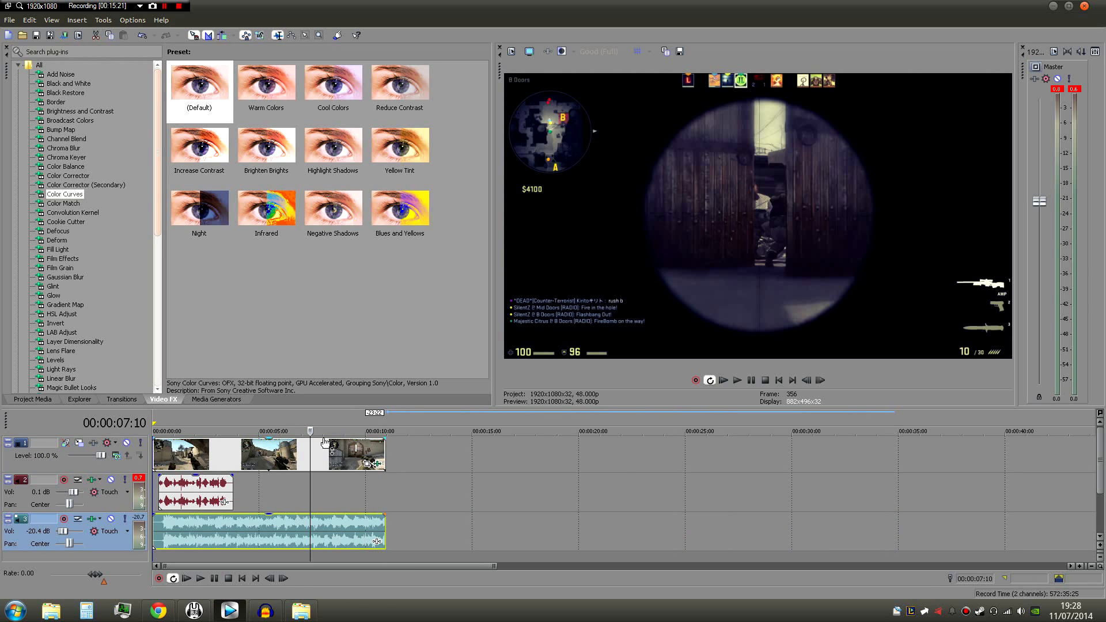
- Add short fade-ins and fade-outs to the gameplay video, the voice-over and the music track
drag(155, 440, 173, 439)
drag(152, 514, 173, 514)
drag(159, 476, 164, 476)
drag(233, 476, 228, 476)
drag(384, 439, 365, 439)
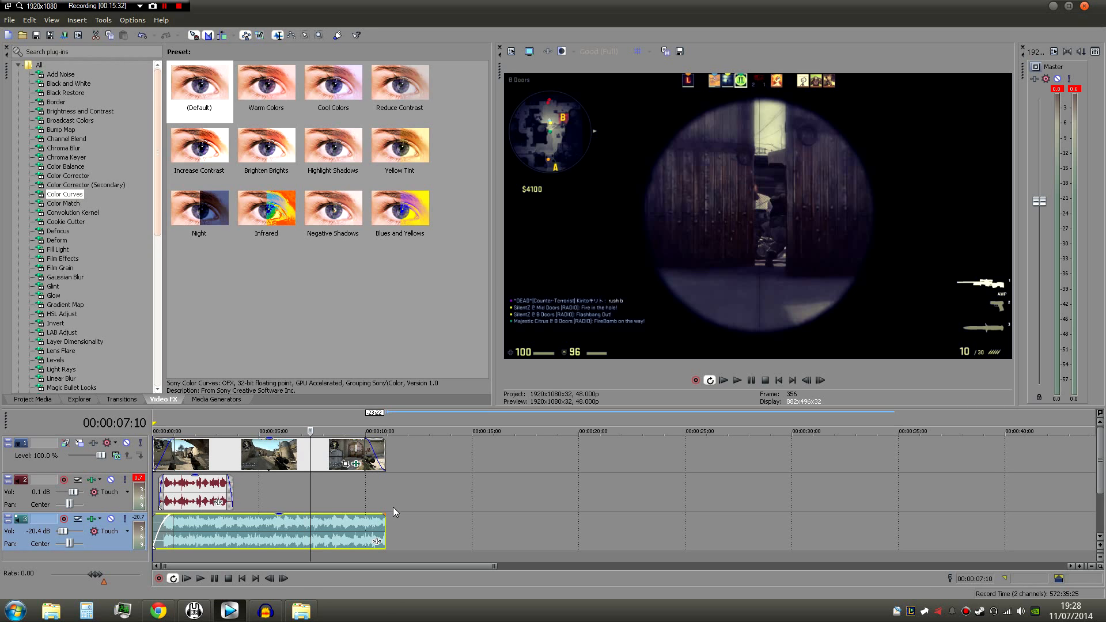
drag(384, 514, 365, 514)
- Select the whole trimmed section as the loop region, try the Render loop region only option, and cancel the render dialog
double_click(212, 425)
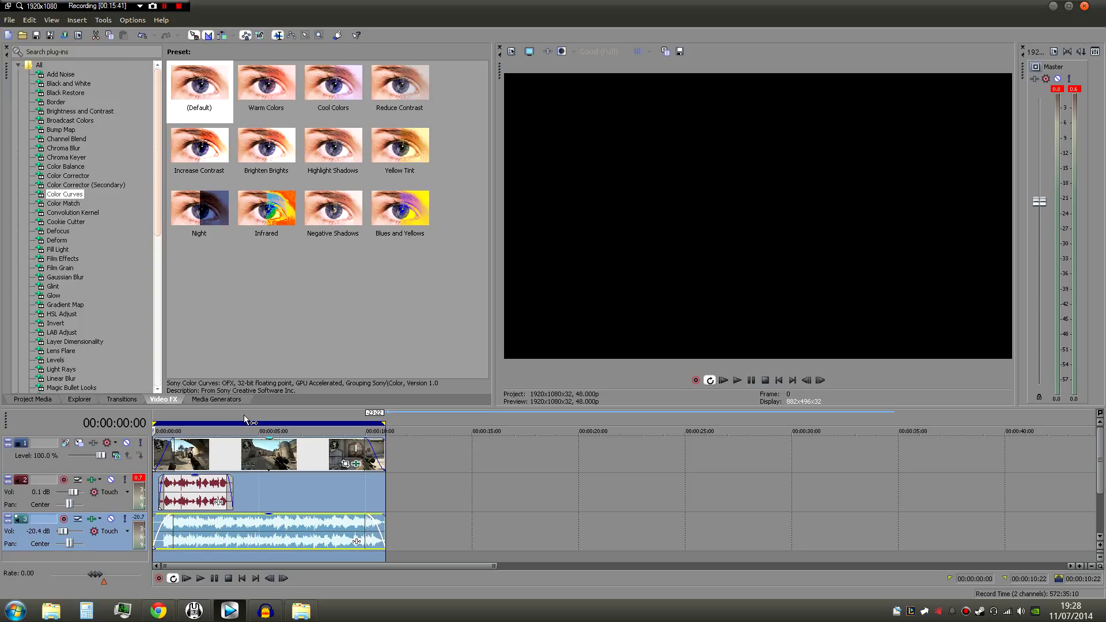
click(79, 36)
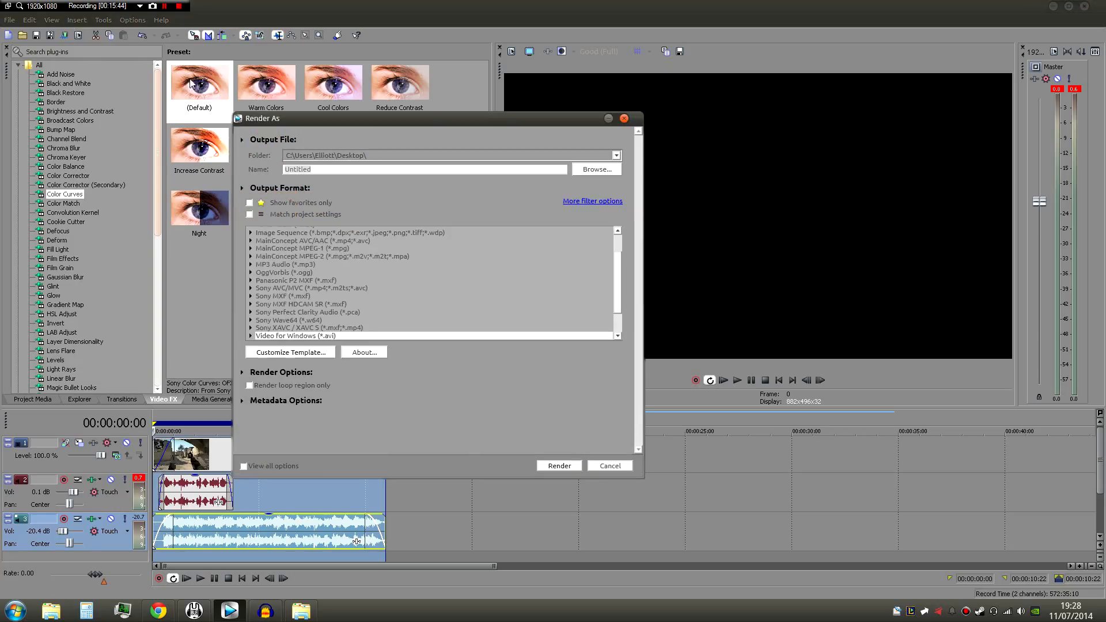
click(251, 386)
click(613, 466)
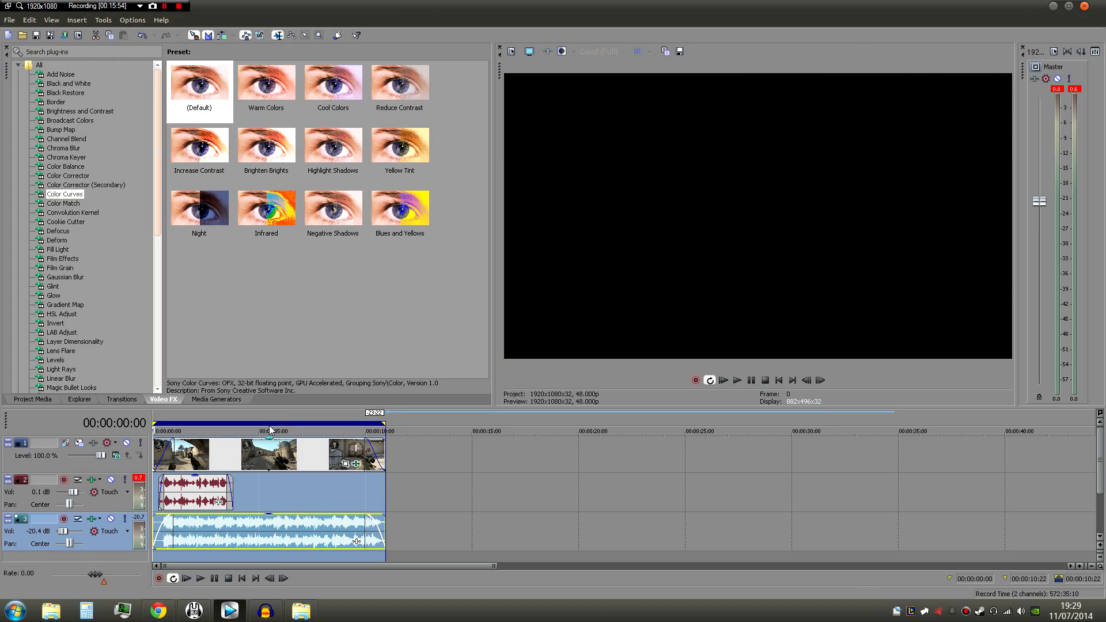
- Render the project to Untitled.mp4 on the desktop with the Sony AVC/MVC template FluxJL 2013 @ 48FPS and dismiss the progress dialog
click(64, 35)
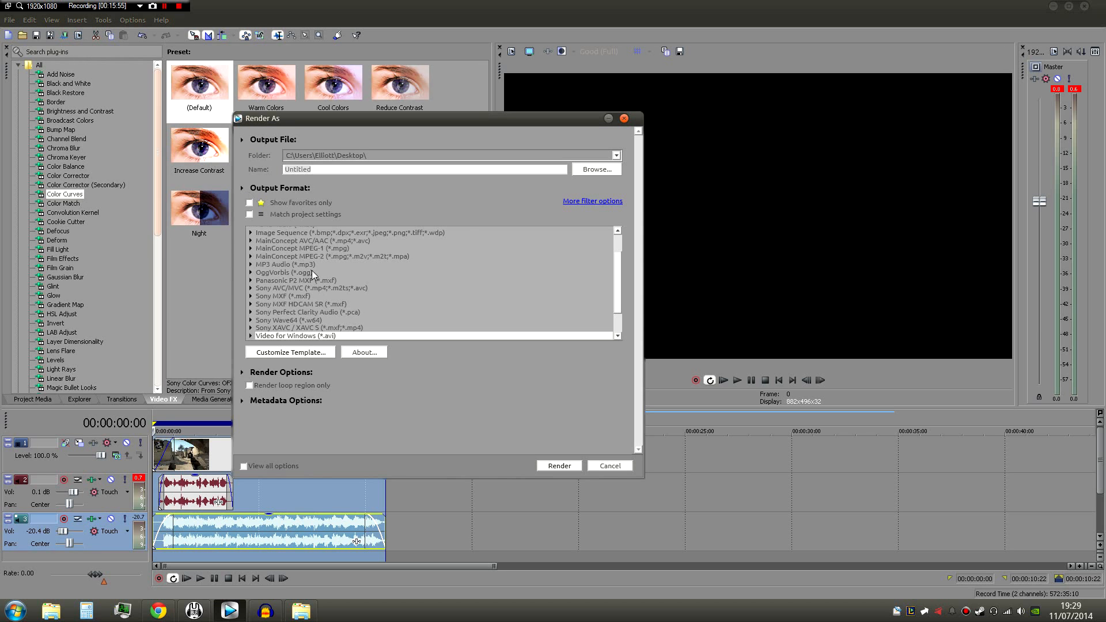
drag(619, 306, 617, 305)
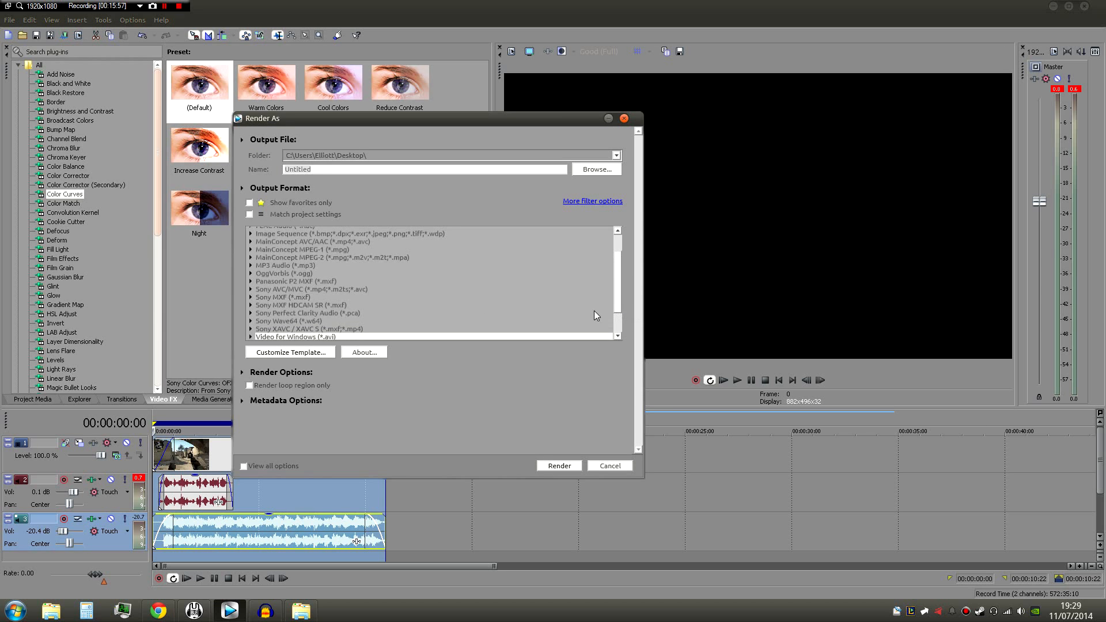
click(250, 289)
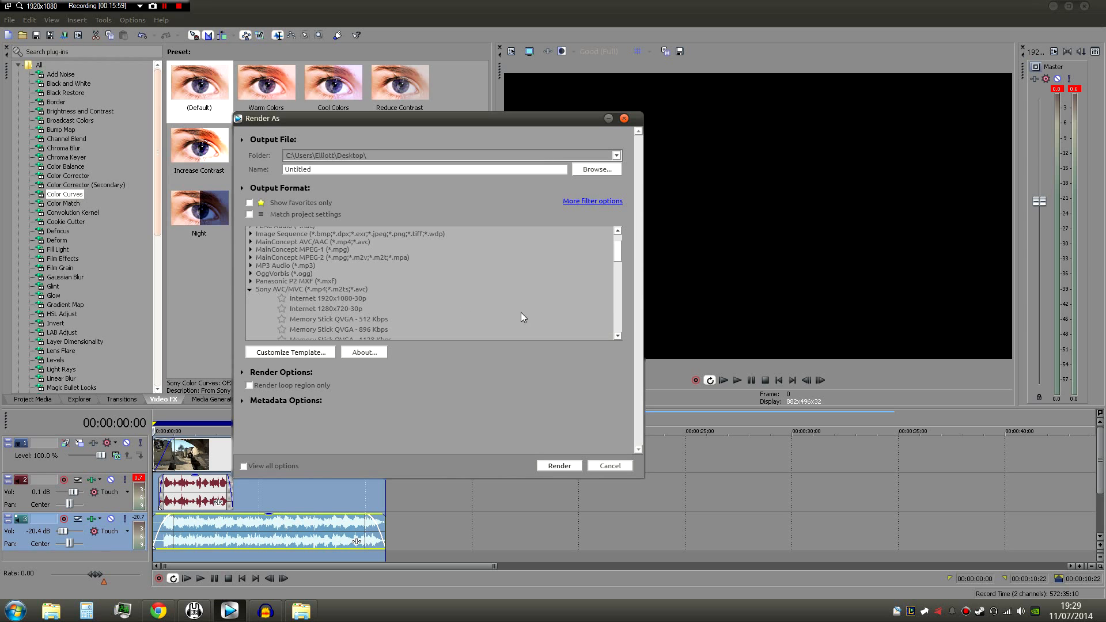
drag(618, 257, 625, 314)
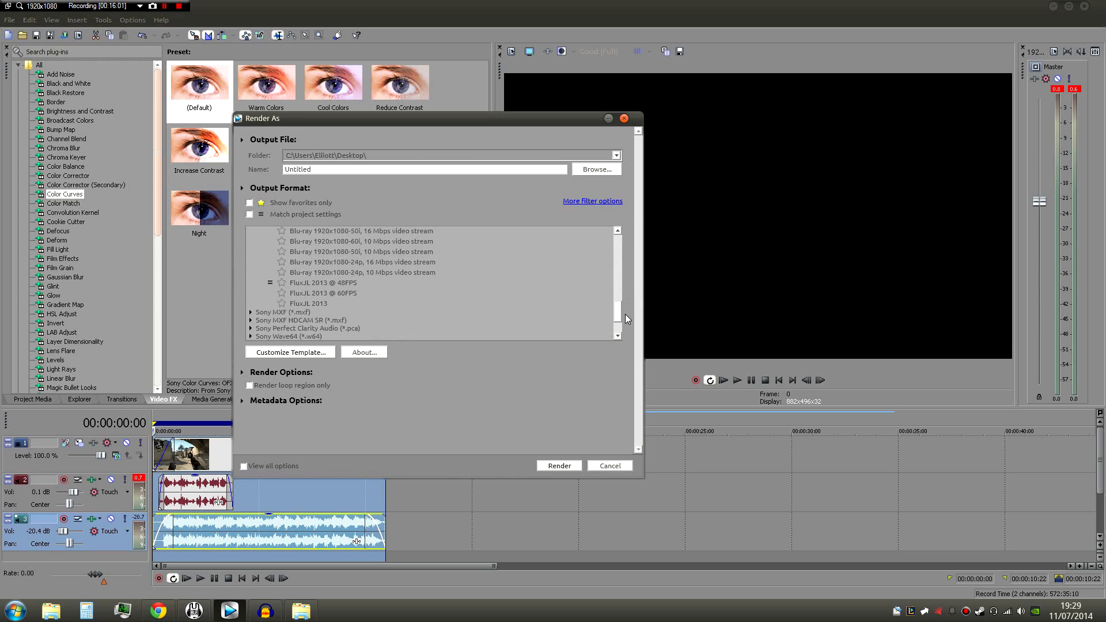
click(327, 282)
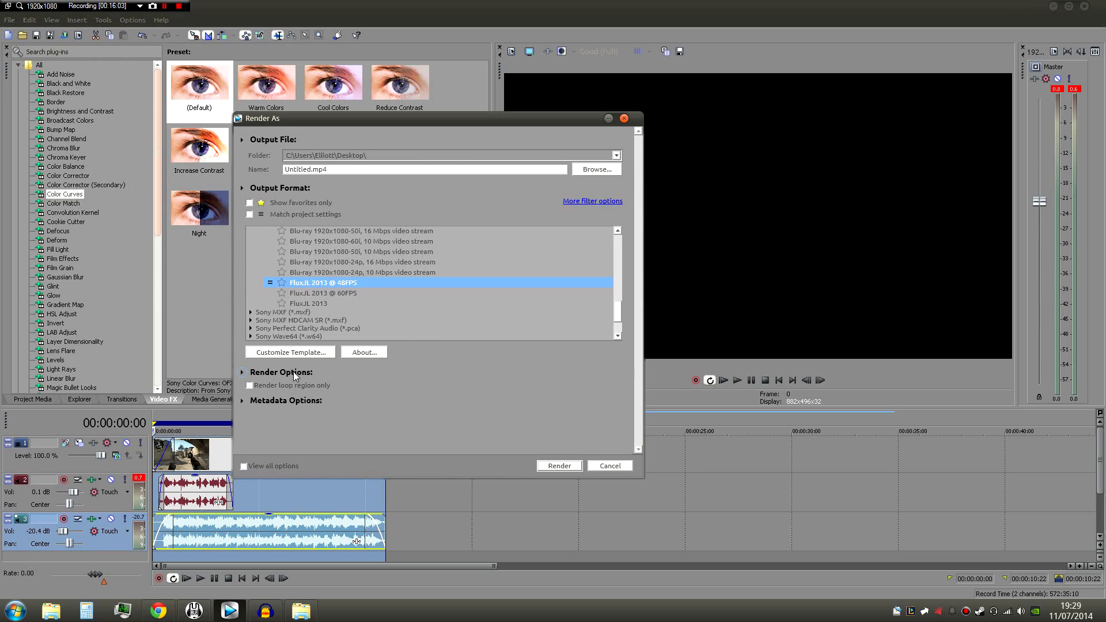
click(559, 466)
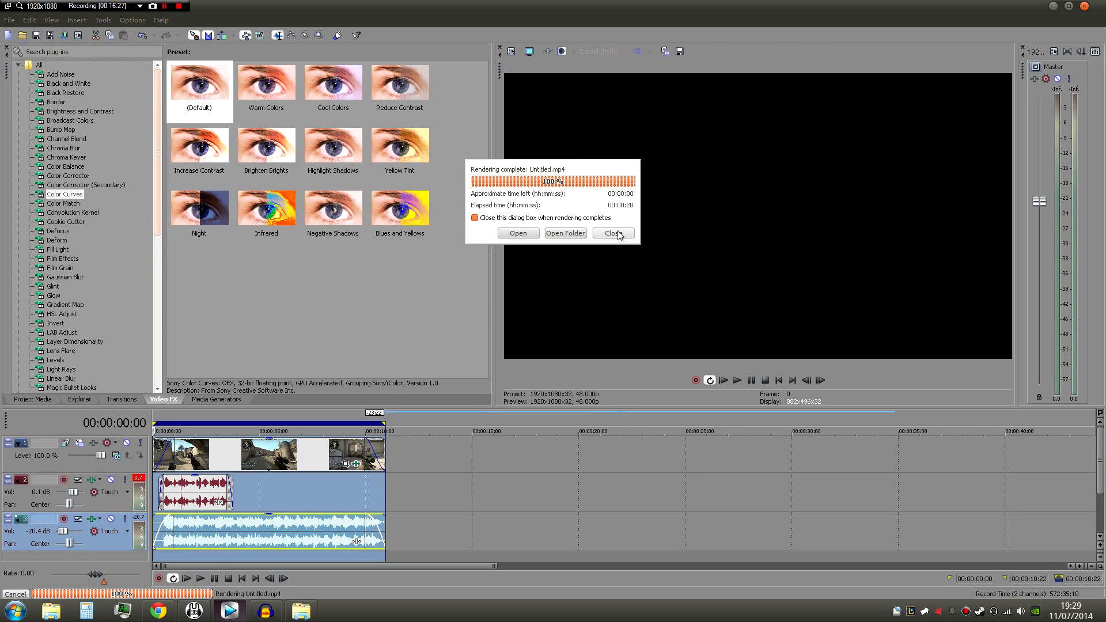
click(613, 234)
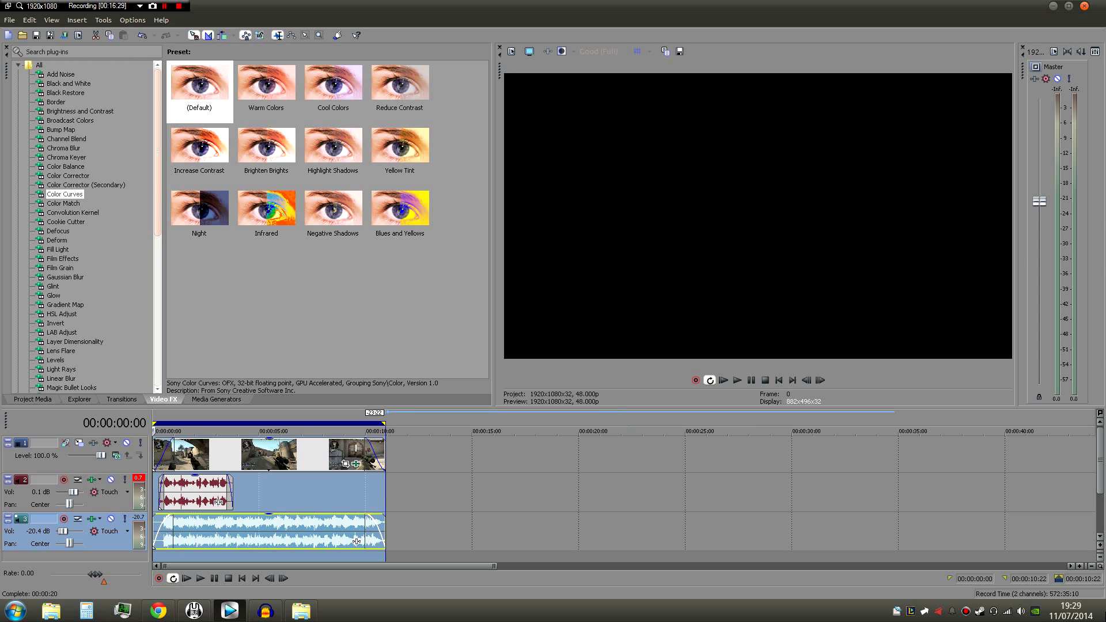
- Switch to the desktop, move Untitled.mp4 to an open spot, play it to check the render, and close the player
key(super+d)
drag(29, 99, 423, 99)
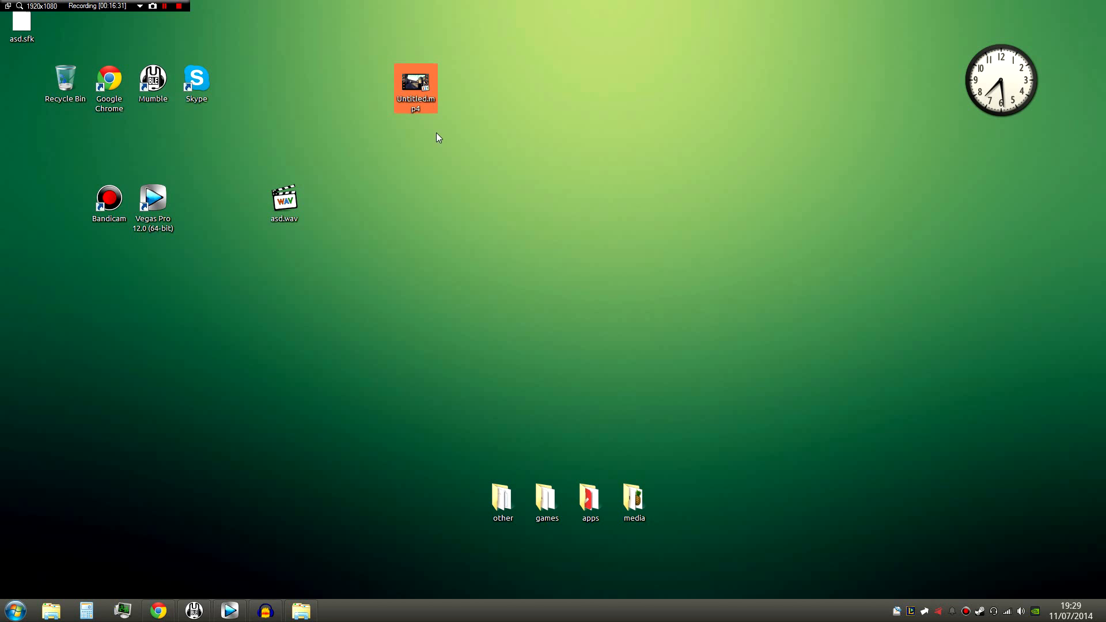
double_click(419, 87)
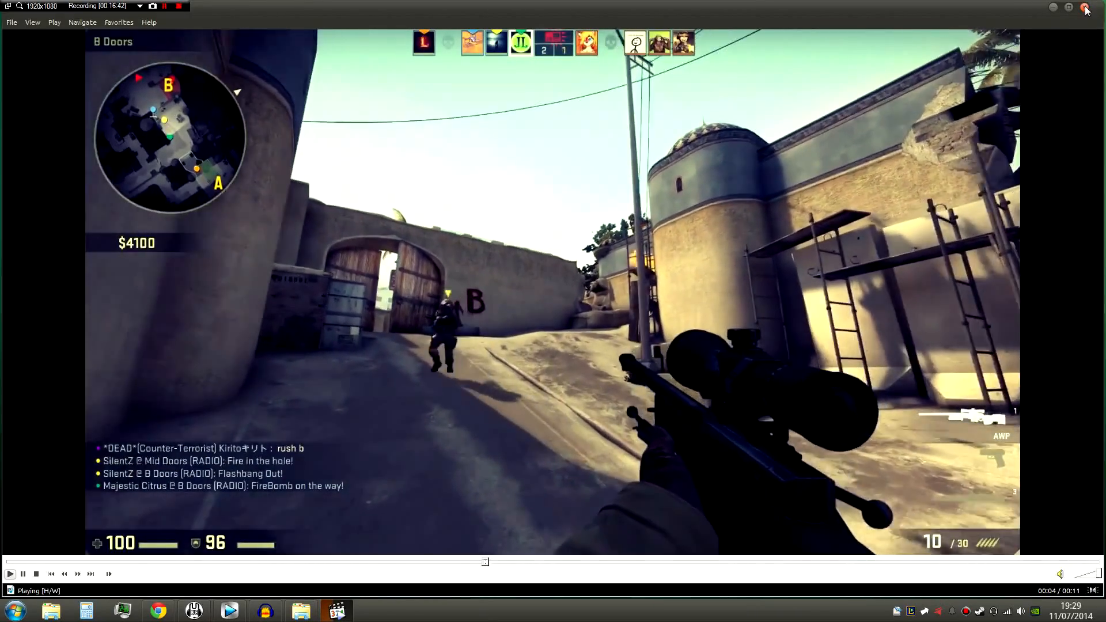
click(1085, 8)
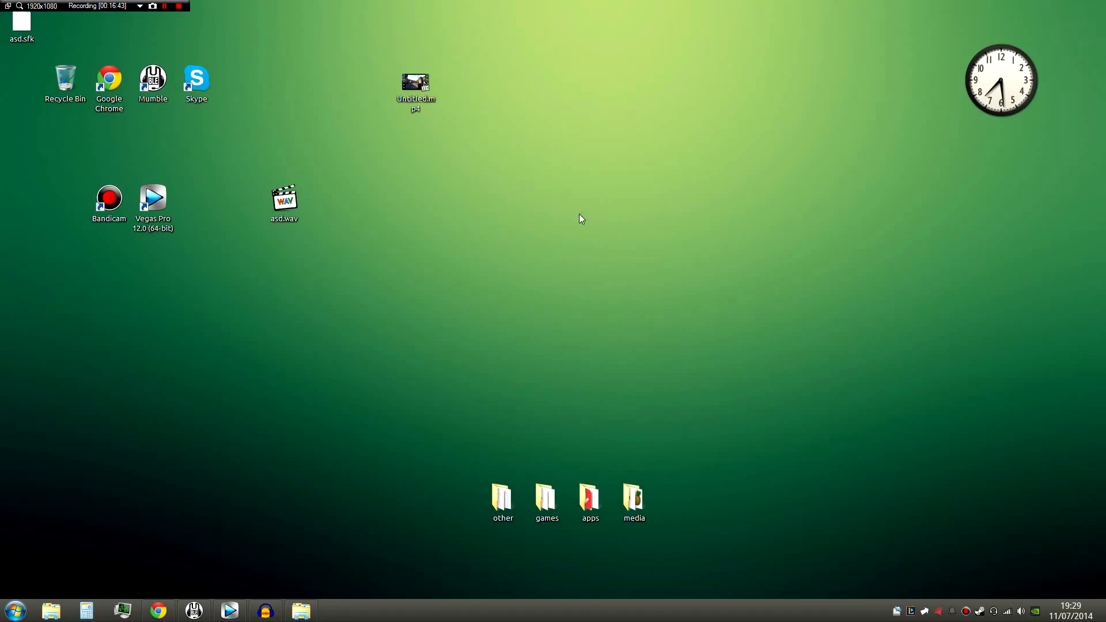
- Place asd.wav and asd.sfk side by side on the desktop, apart from the rendered Untitled.mp4
click(419, 92)
drag(284, 200, 328, 201)
click(420, 90)
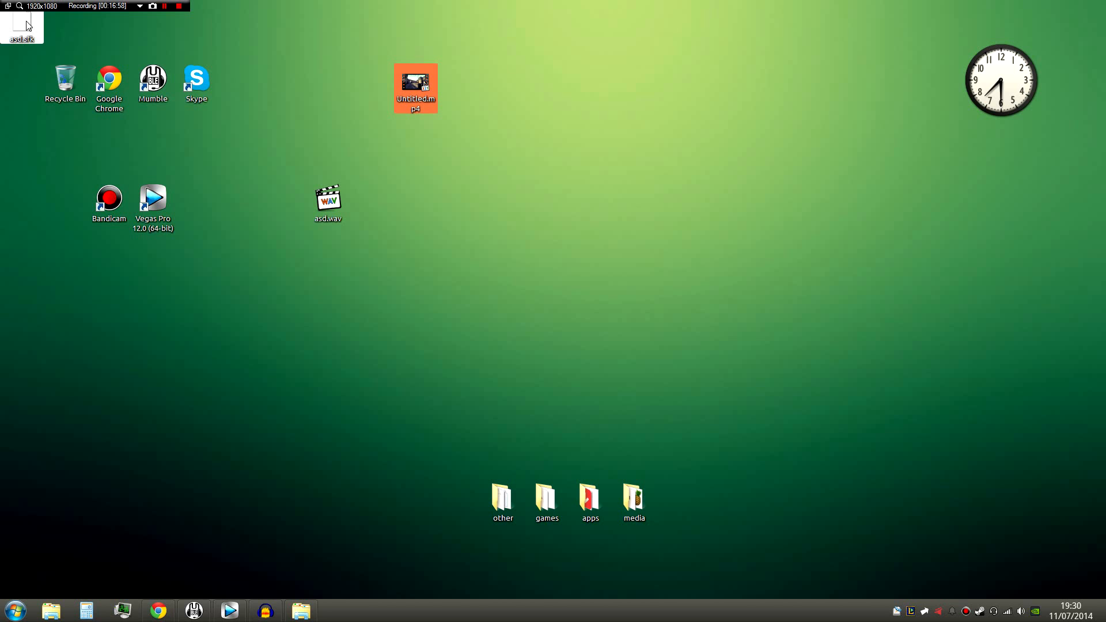
drag(21, 26, 293, 230)
click(412, 67)
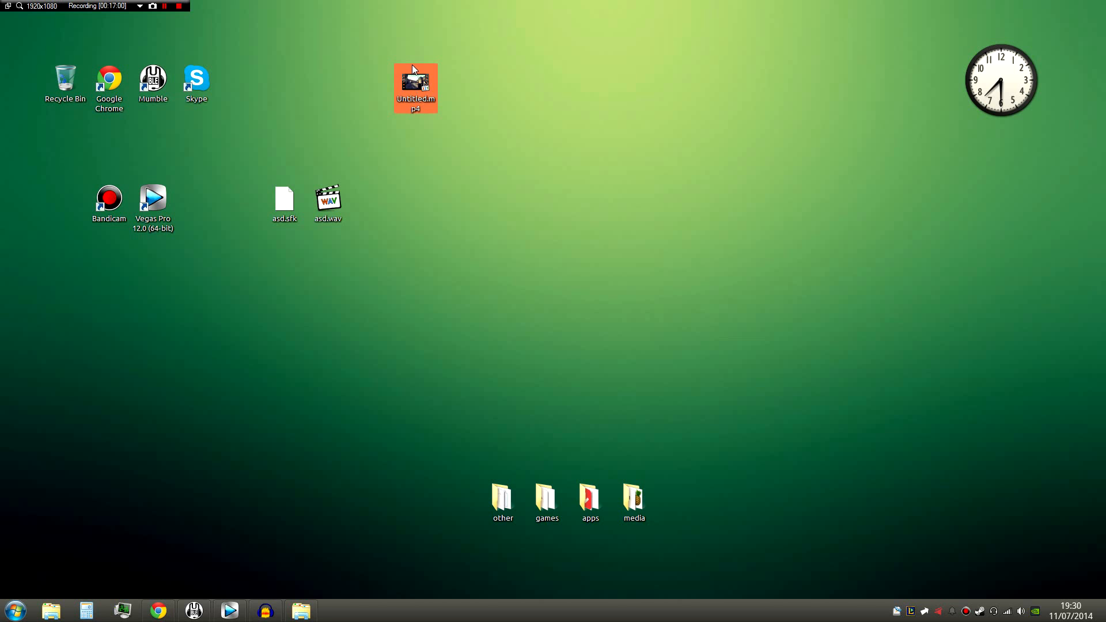
click(327, 108)
click(422, 110)
click(492, 189)
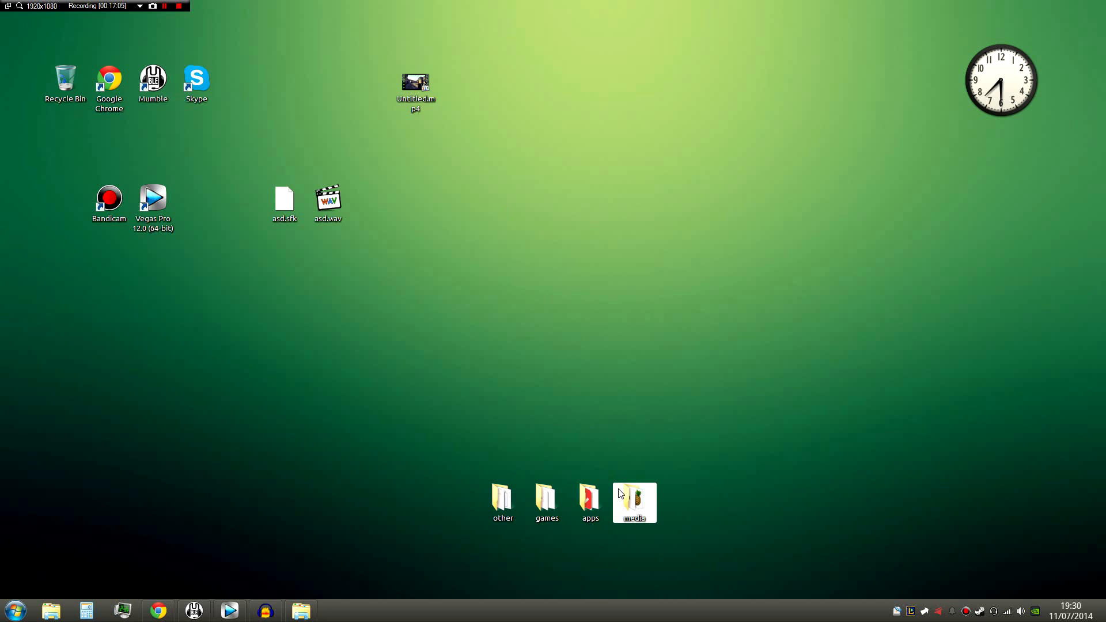
- Launch HandBrake from the media folder on the desktop, close the folder, and move the HandBrake window clear of the desktop files
double_click(627, 505)
click(772, 262)
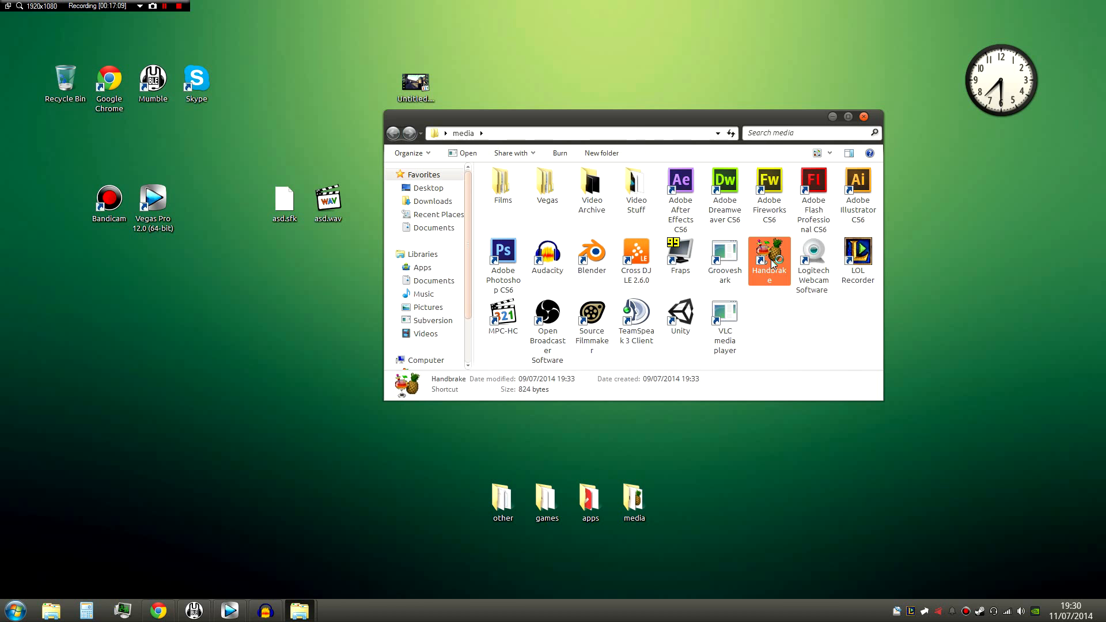
click(865, 119)
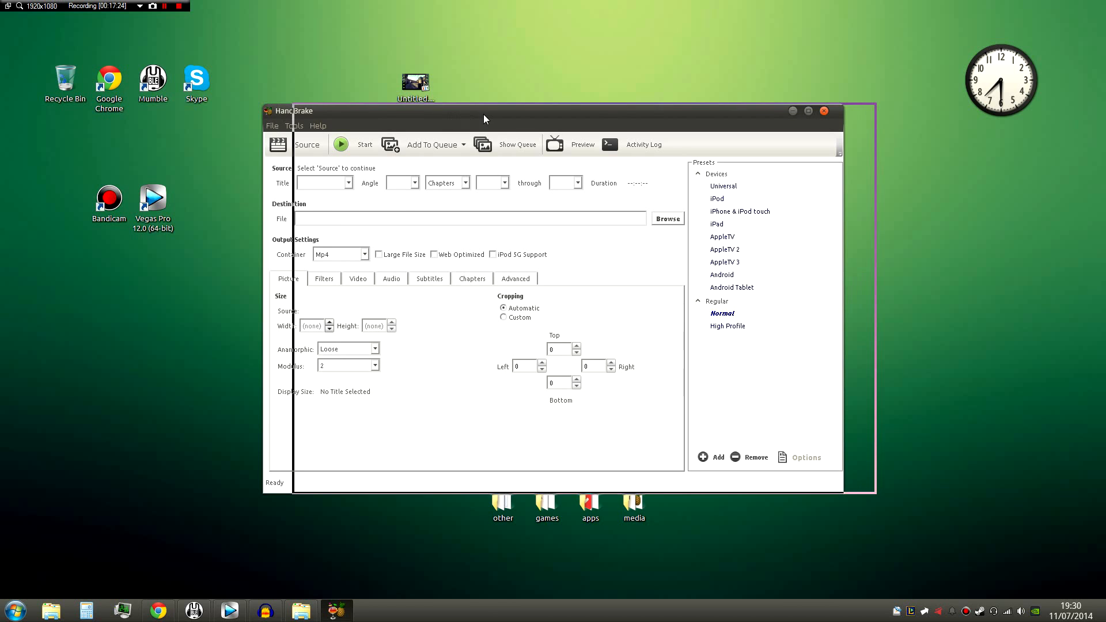
drag(483, 114, 618, 77)
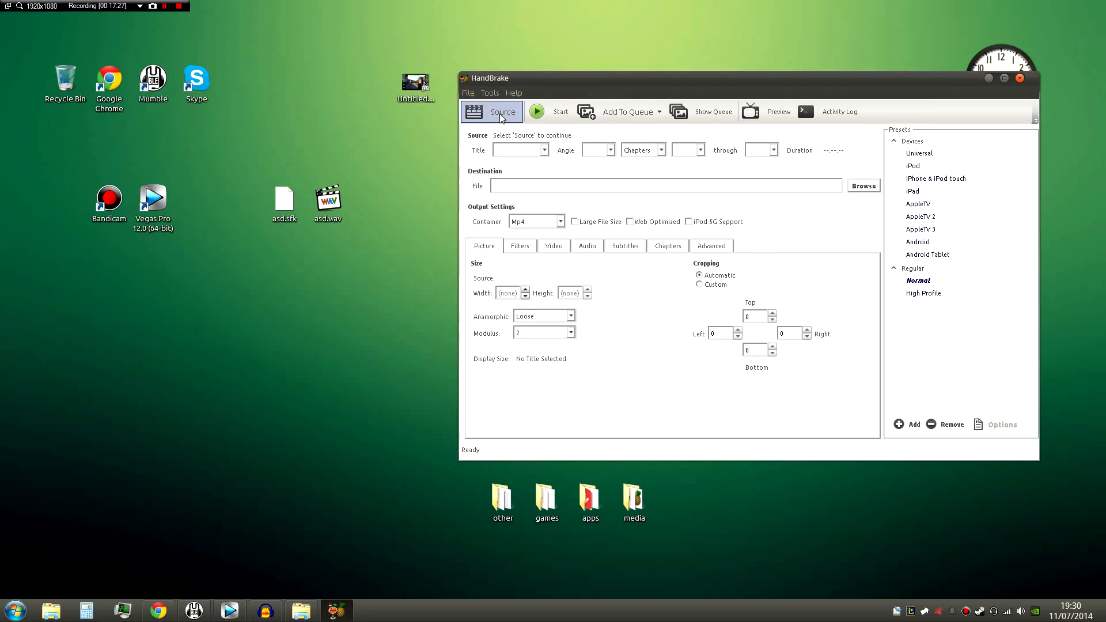
drag(502, 80, 486, 78)
- Load Untitled.mp4 from the desktop as the source video
click(468, 113)
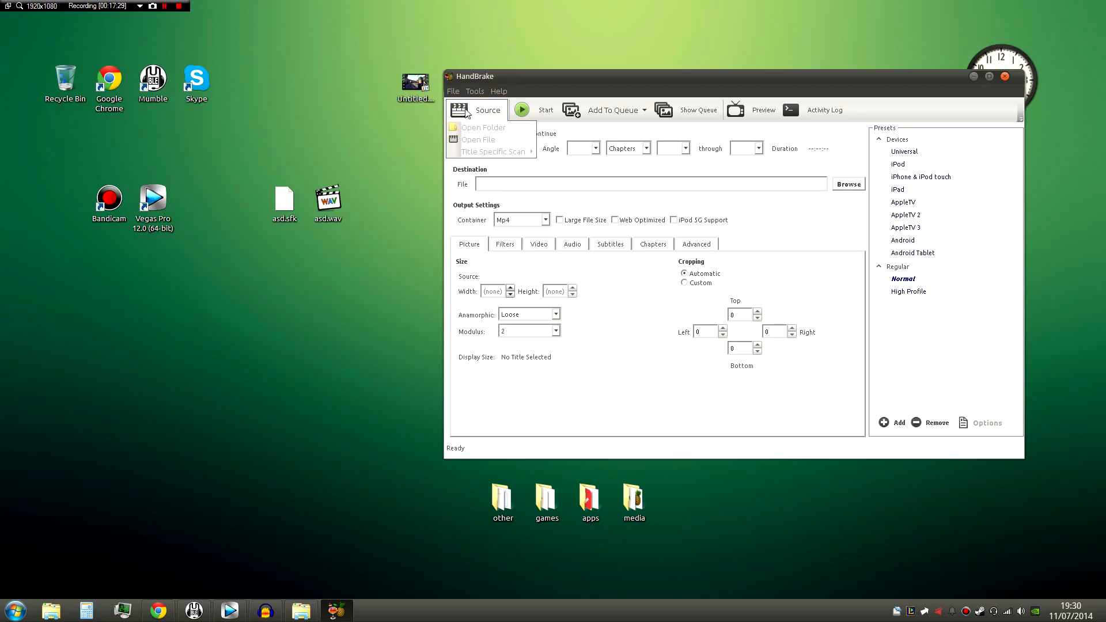
click(487, 141)
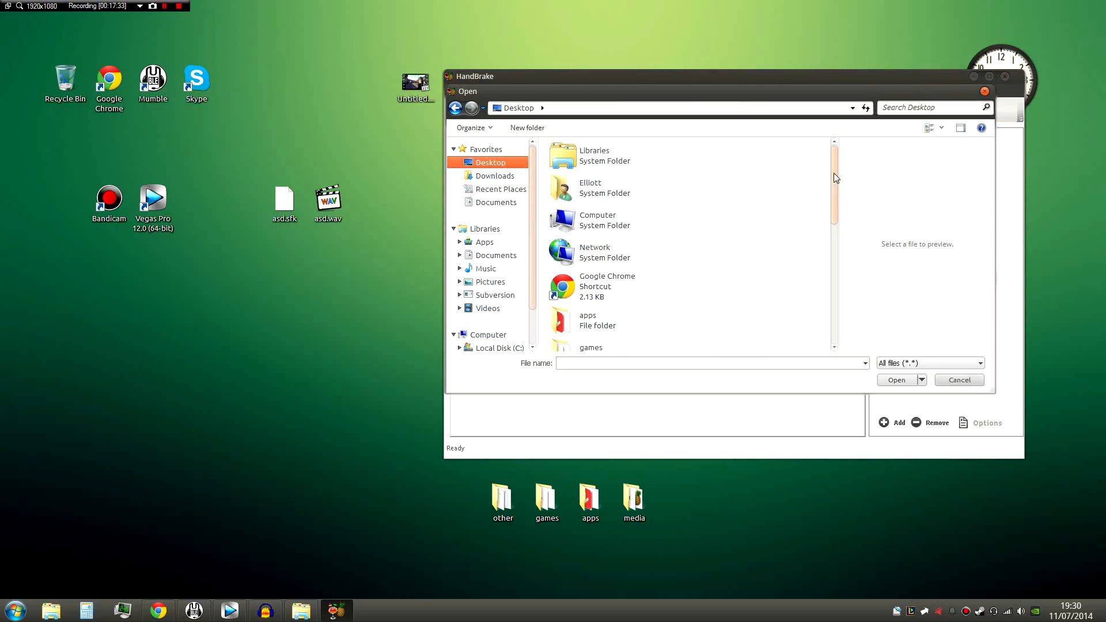
drag(833, 173, 841, 305)
click(586, 299)
double_click(586, 299)
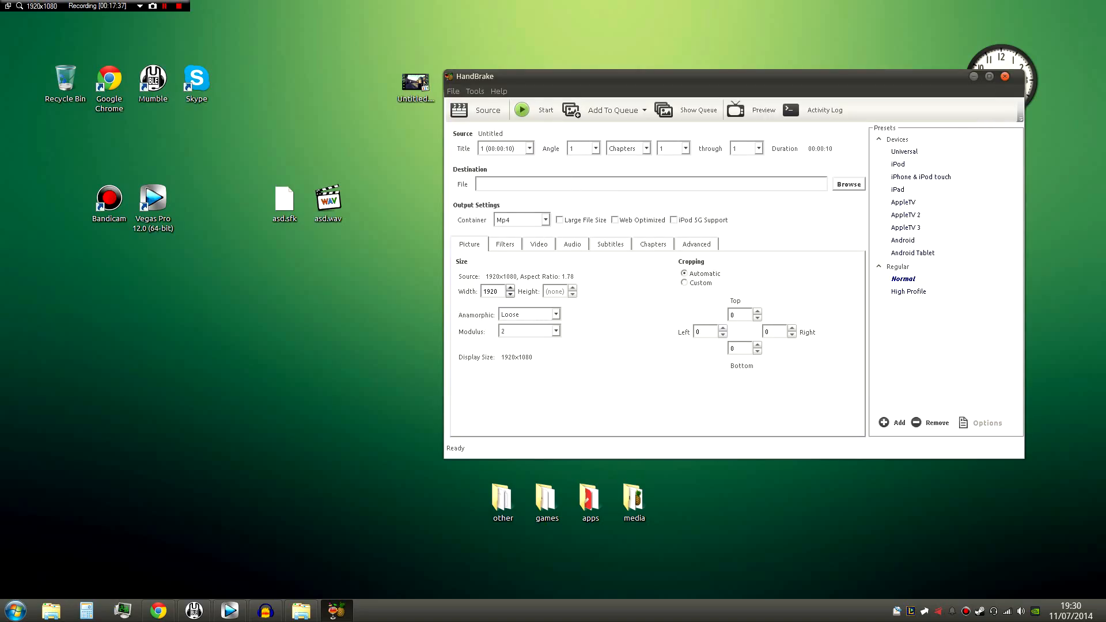
- Compare the Normal and High Profile presets, keep Normal, and enable Web Optimized for the Mp4 output
click(903, 279)
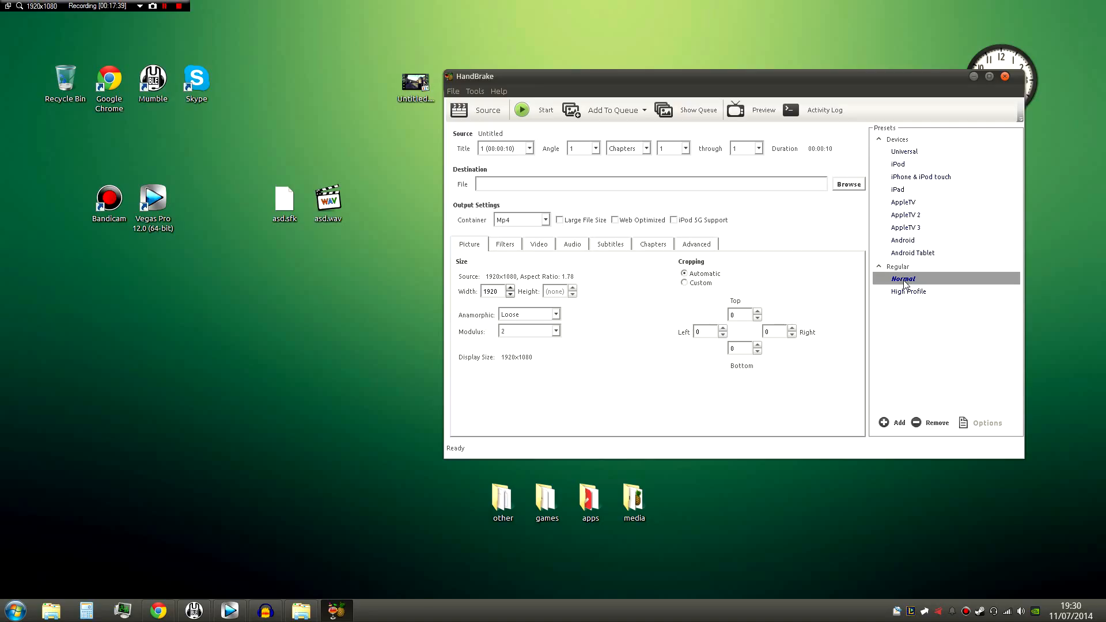
click(908, 292)
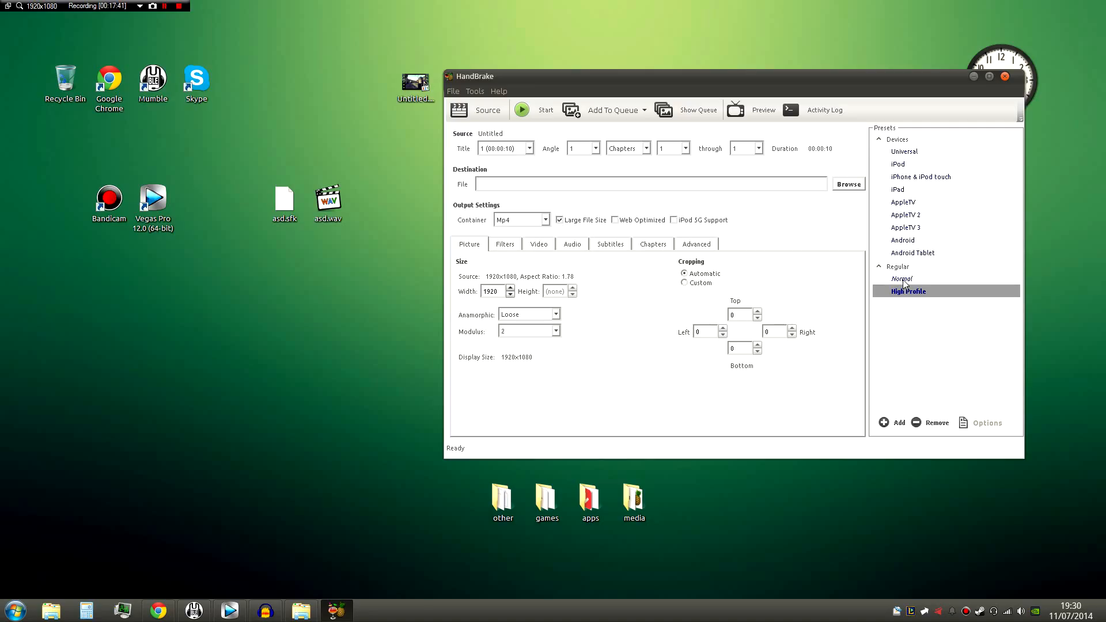
click(903, 281)
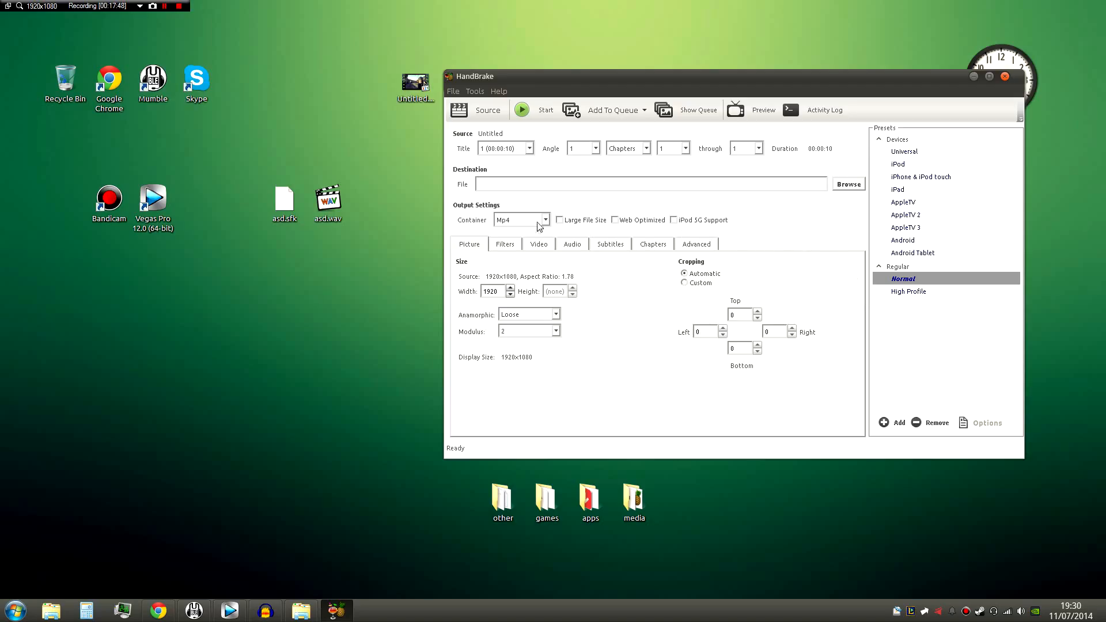
click(615, 220)
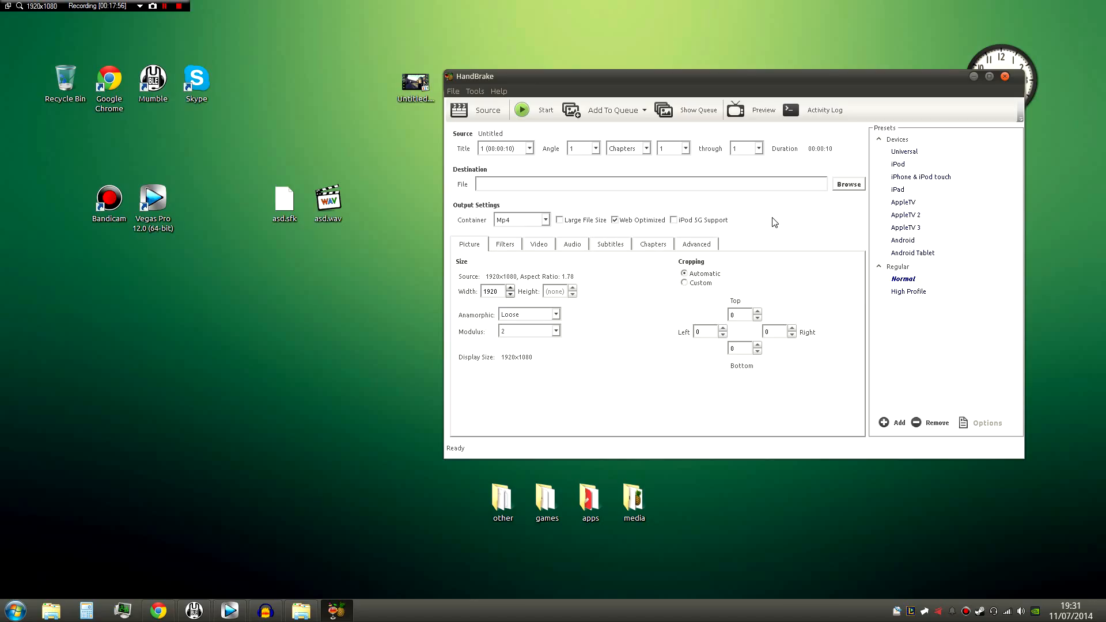
- Look through the filter, video, audio, subtitle, chapter, advanced and picture settings, including the video codec and modulus choices
click(518, 247)
click(546, 248)
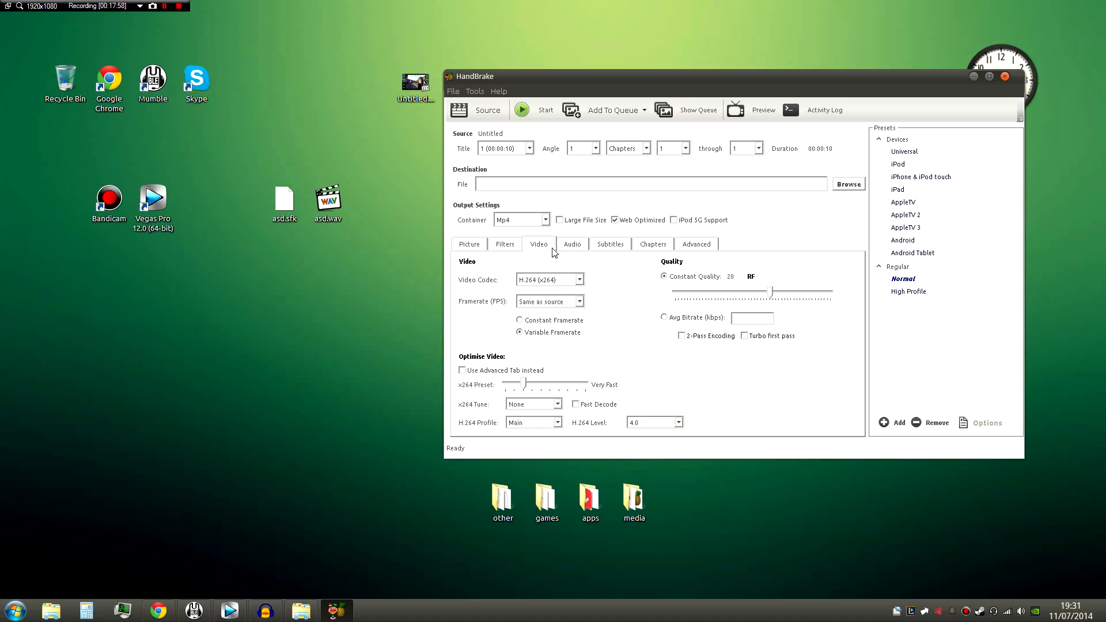
click(575, 247)
click(544, 249)
click(574, 280)
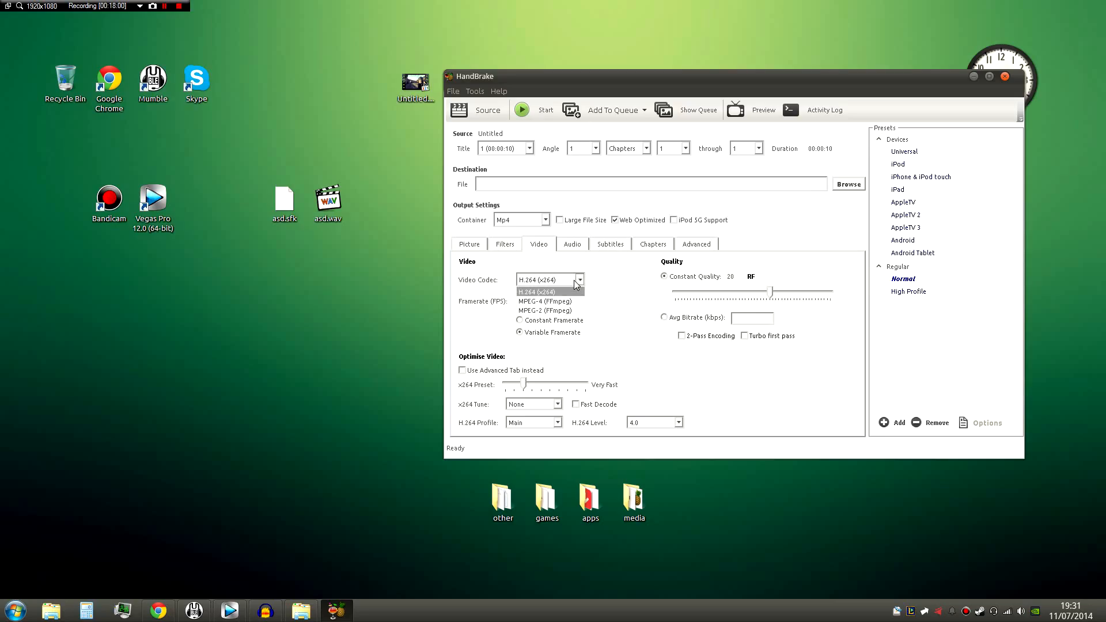
click(573, 279)
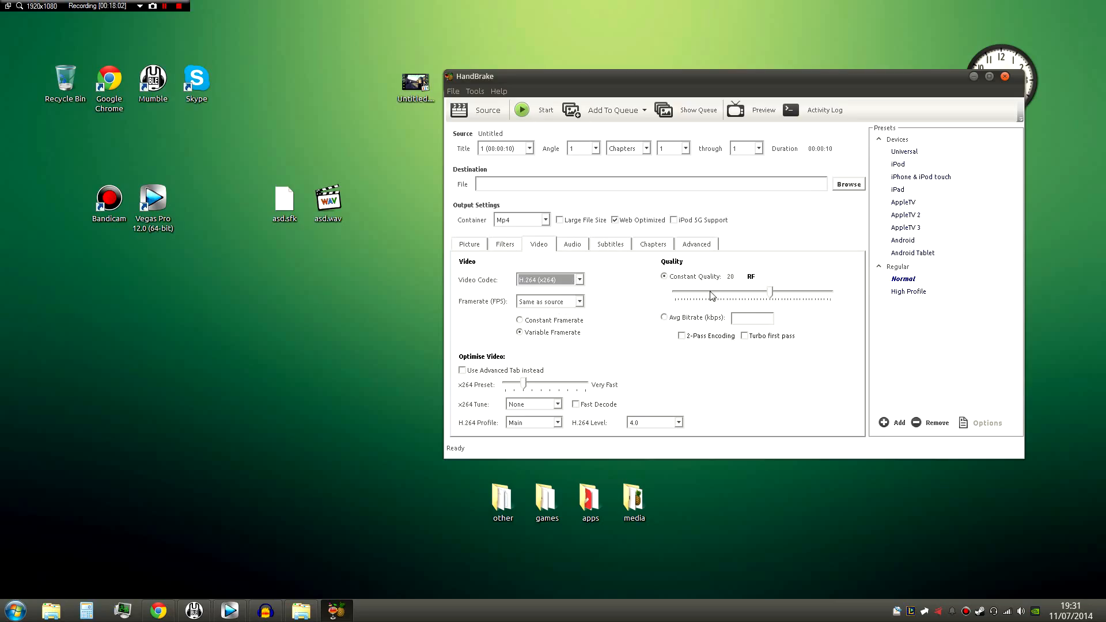
click(605, 244)
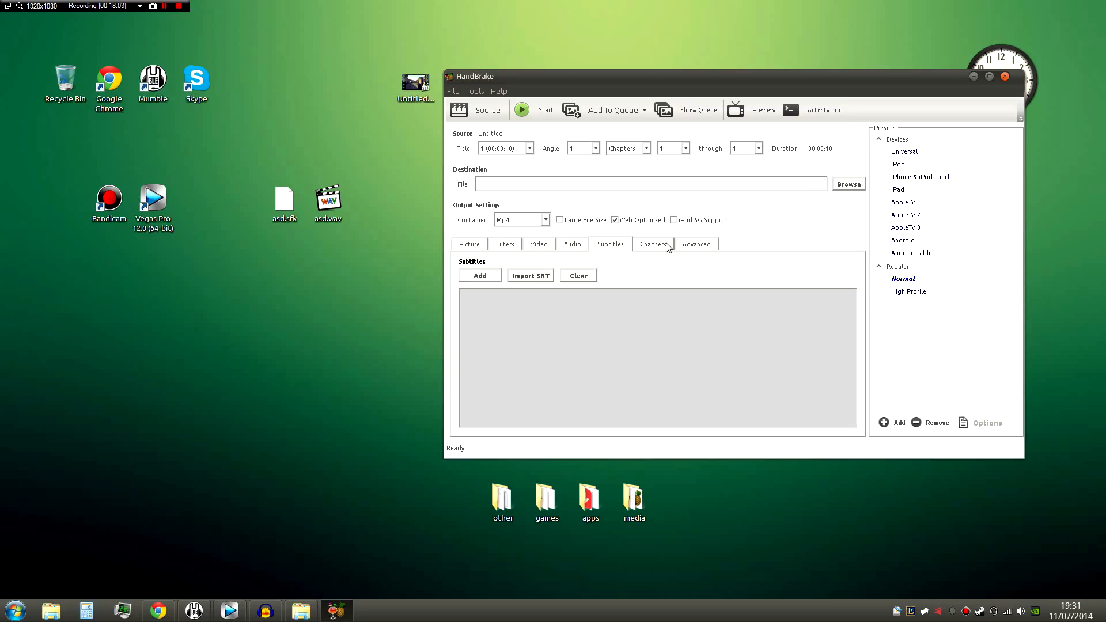
click(695, 244)
click(645, 244)
click(575, 244)
click(539, 244)
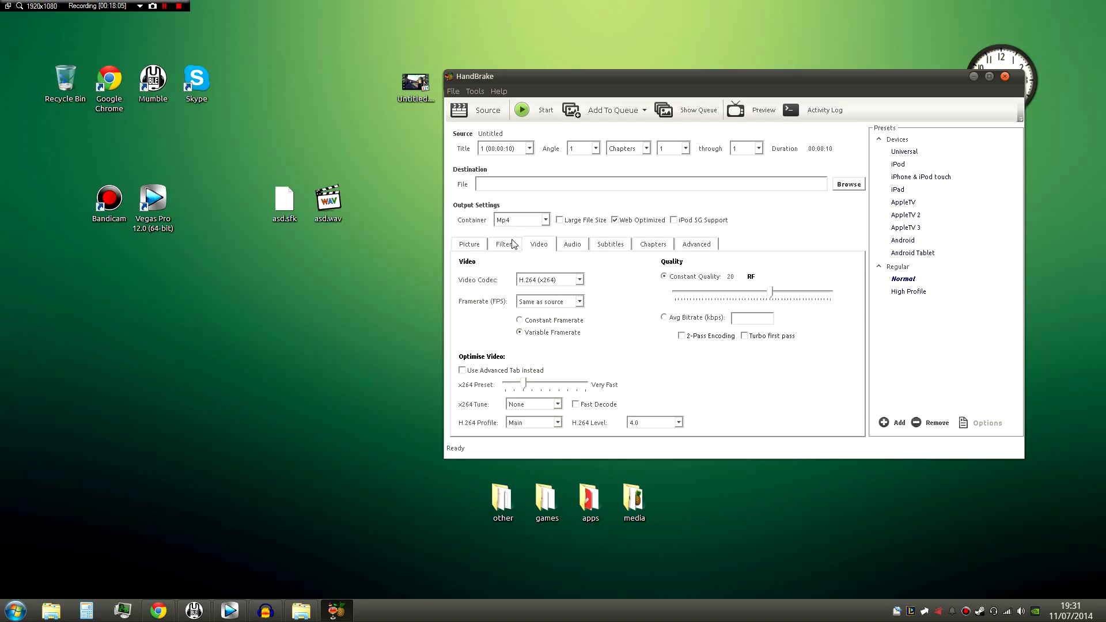
click(505, 245)
click(485, 246)
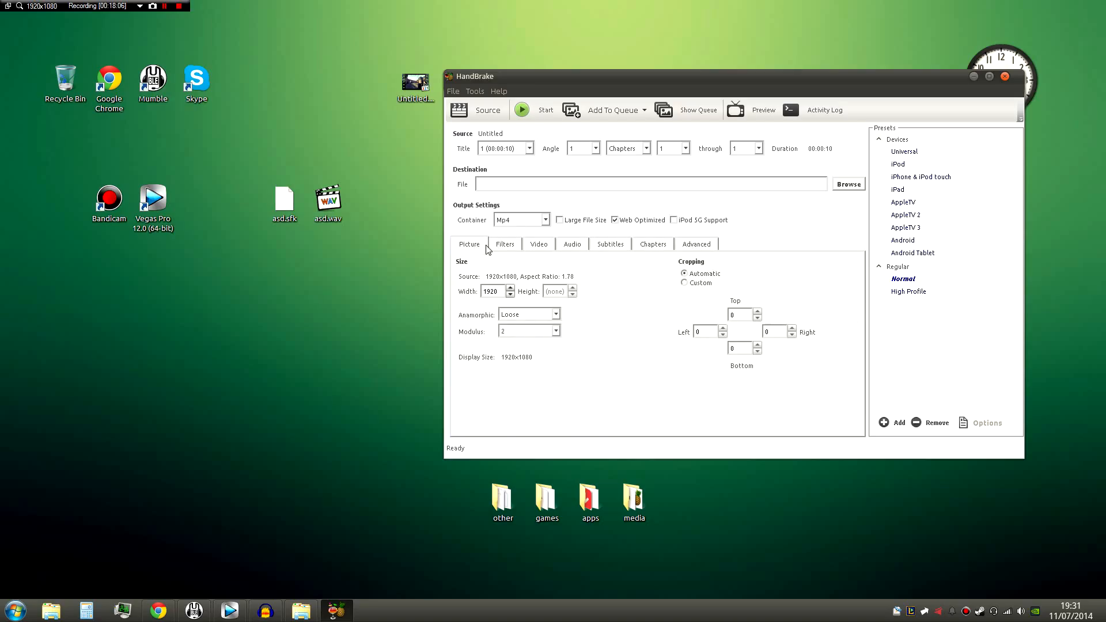
click(556, 332)
click(557, 333)
click(556, 332)
click(557, 333)
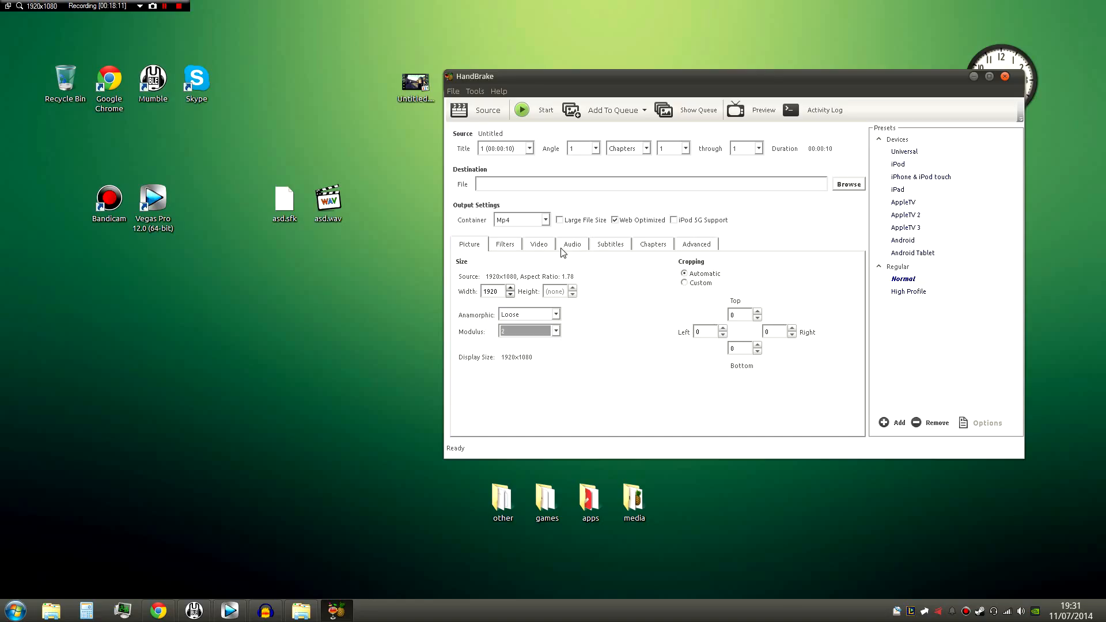
- Try the video's constant quality at RF 0, then return it to RF 20
click(520, 249)
click(530, 249)
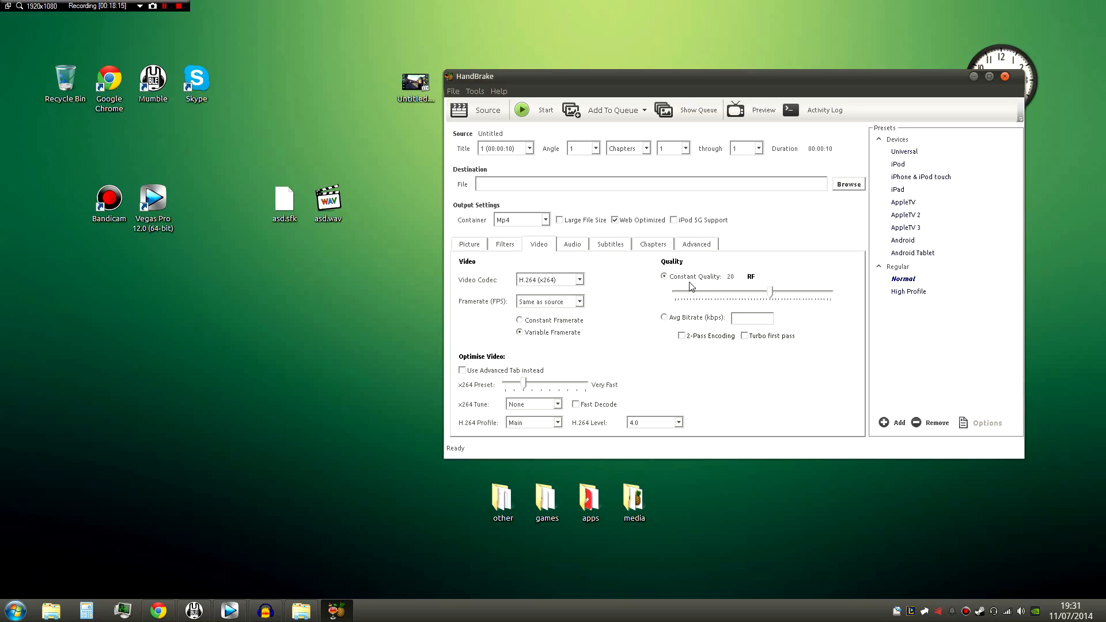
drag(773, 292, 839, 297)
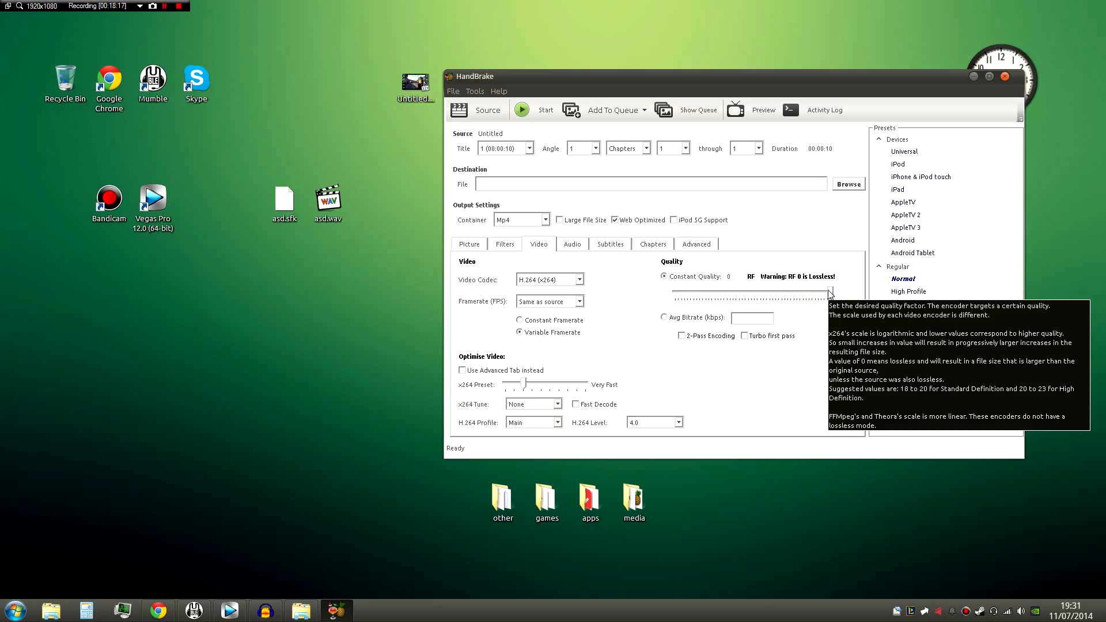
drag(830, 292, 772, 294)
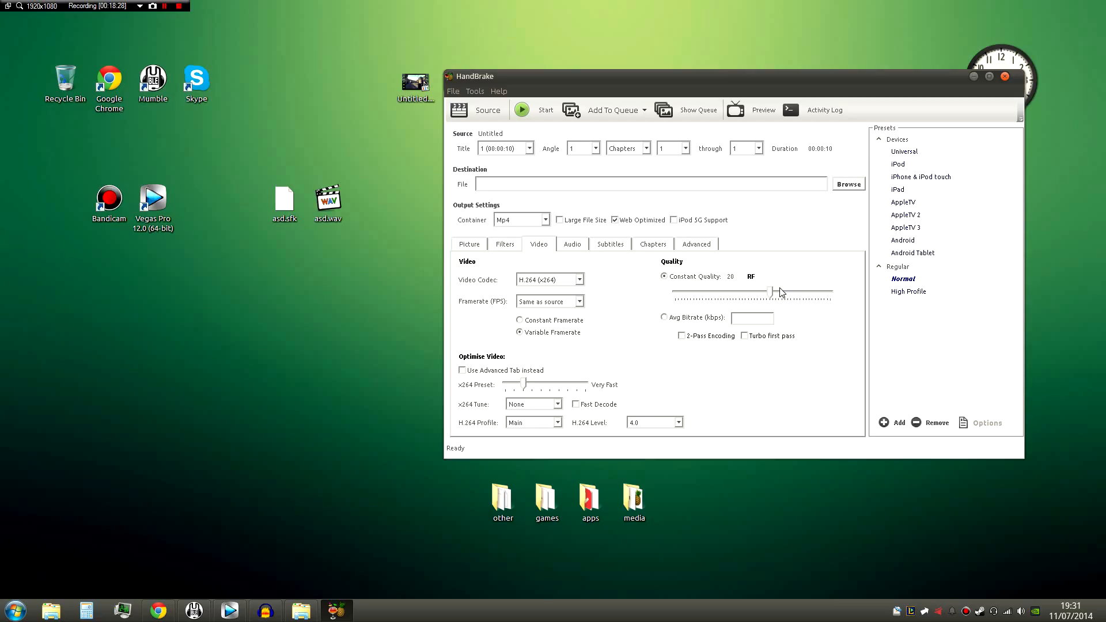
mouse_move(771, 292)
mouse_down()
mouse_move(842, 296)
mouse_move(775, 302)
mouse_up()
- Set the output destination to asdf.mp4 on the desktop and start the encode
click(534, 111)
click(601, 345)
click(848, 184)
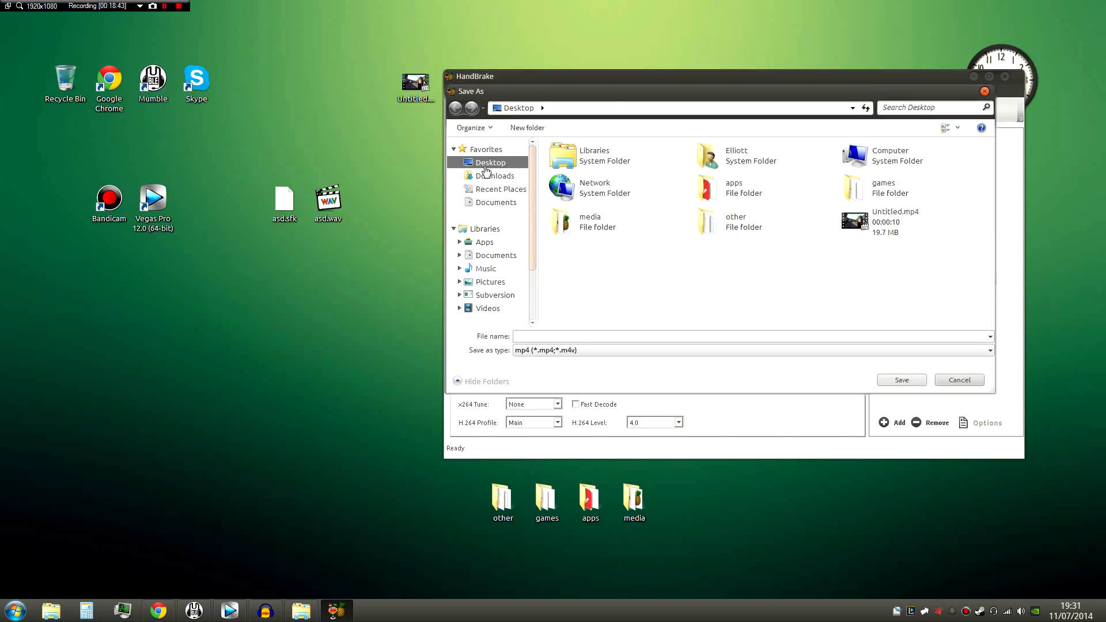
click(544, 335)
text(asdf)
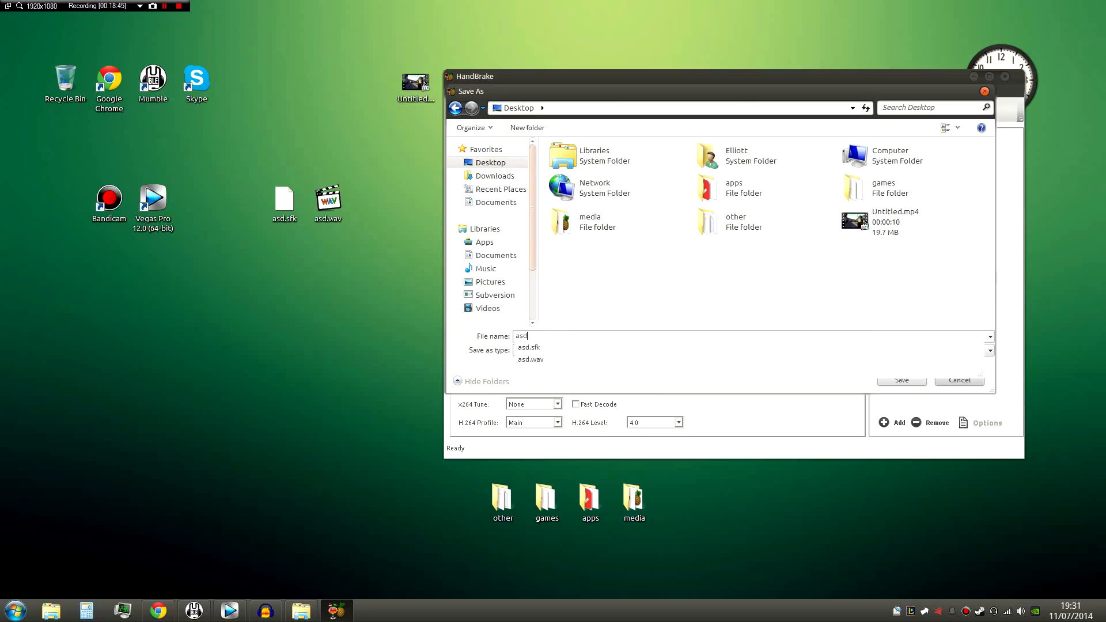
click(902, 380)
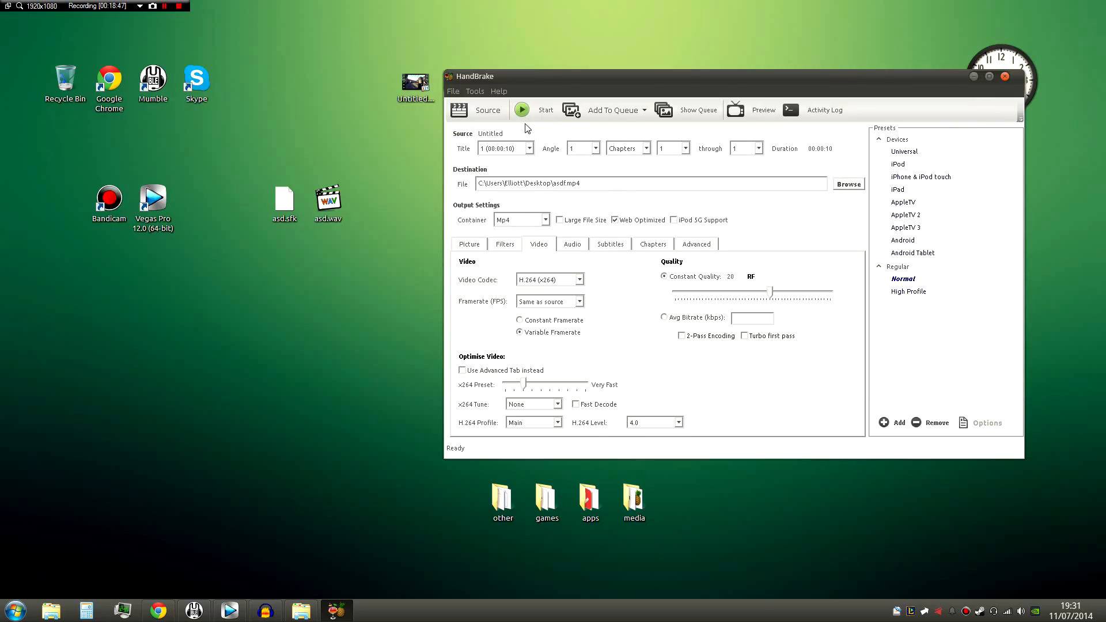
click(538, 113)
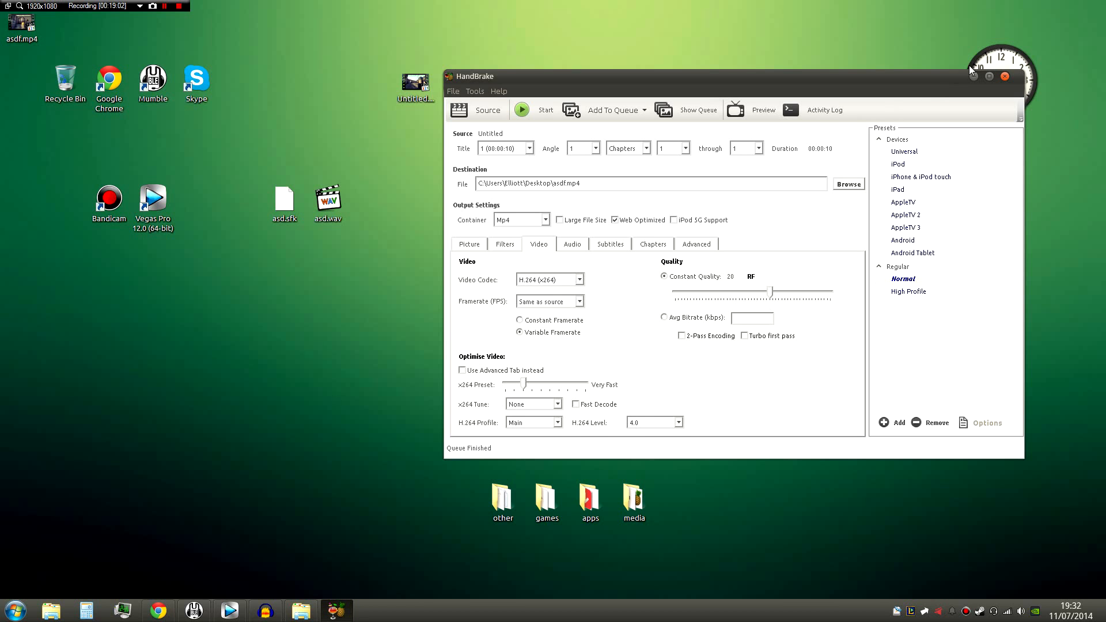
- Close HandBrake and place asdf.mp4 directly below Untitled.mp4 on the desktop
click(1003, 75)
drag(23, 25, 435, 140)
- Compare the file details of asdf.mp4 with the original Untitled.mp4 on the desktop
click(412, 81)
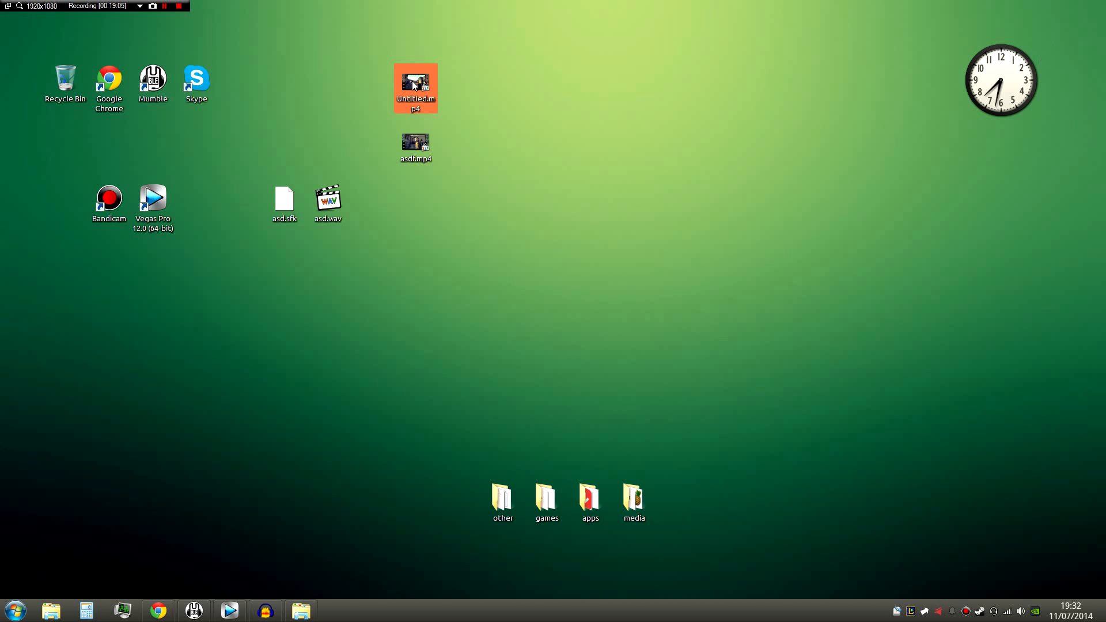
click(464, 154)
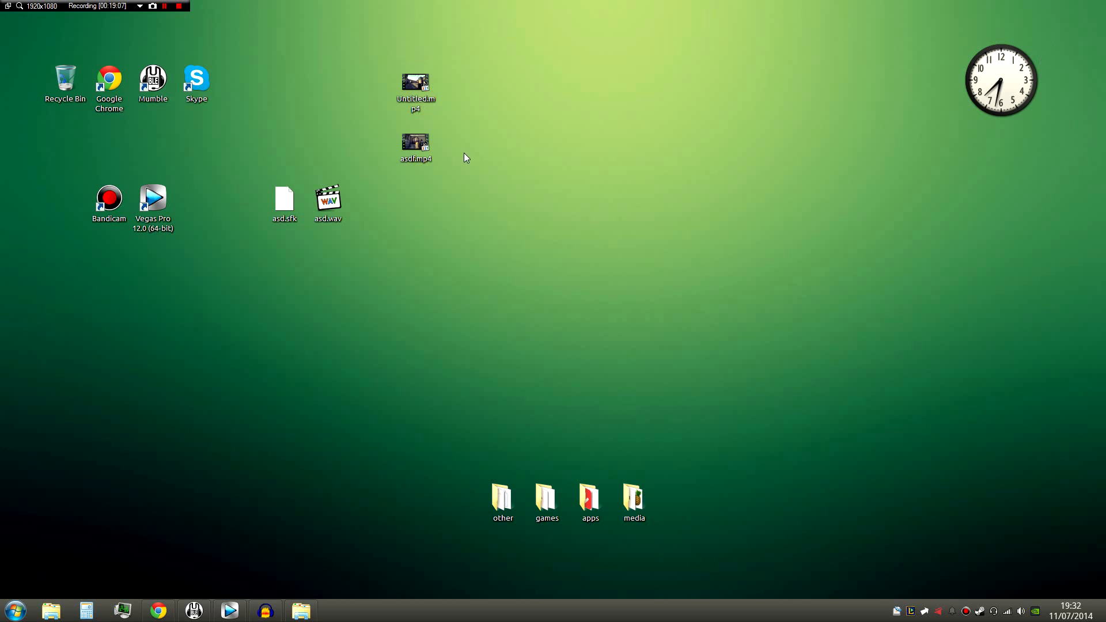
click(410, 143)
mouse_move(412, 147)
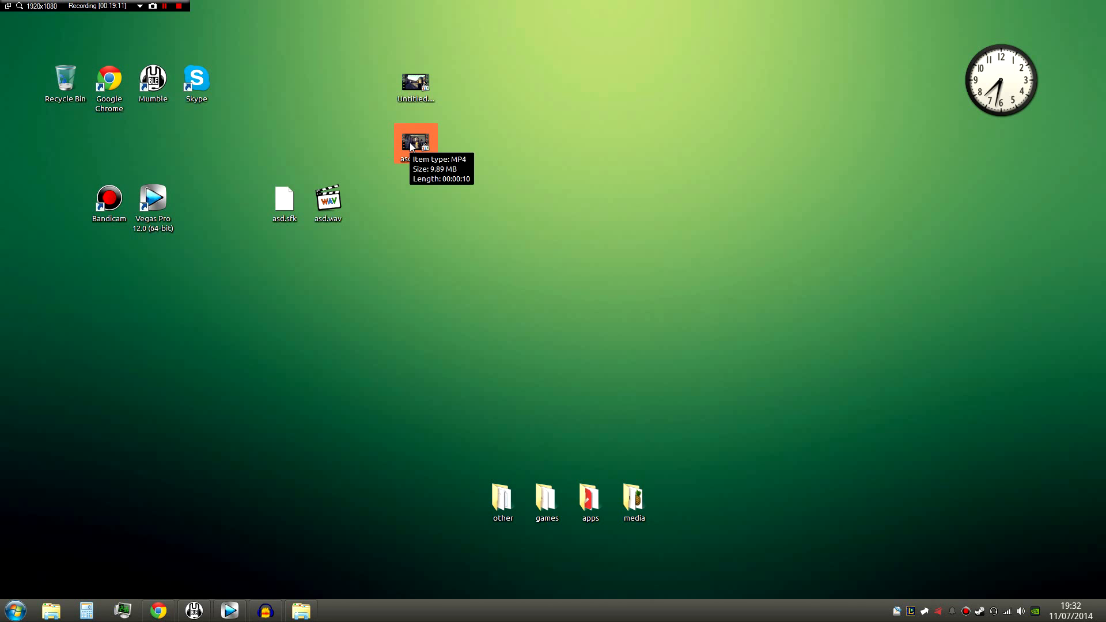
click(504, 170)
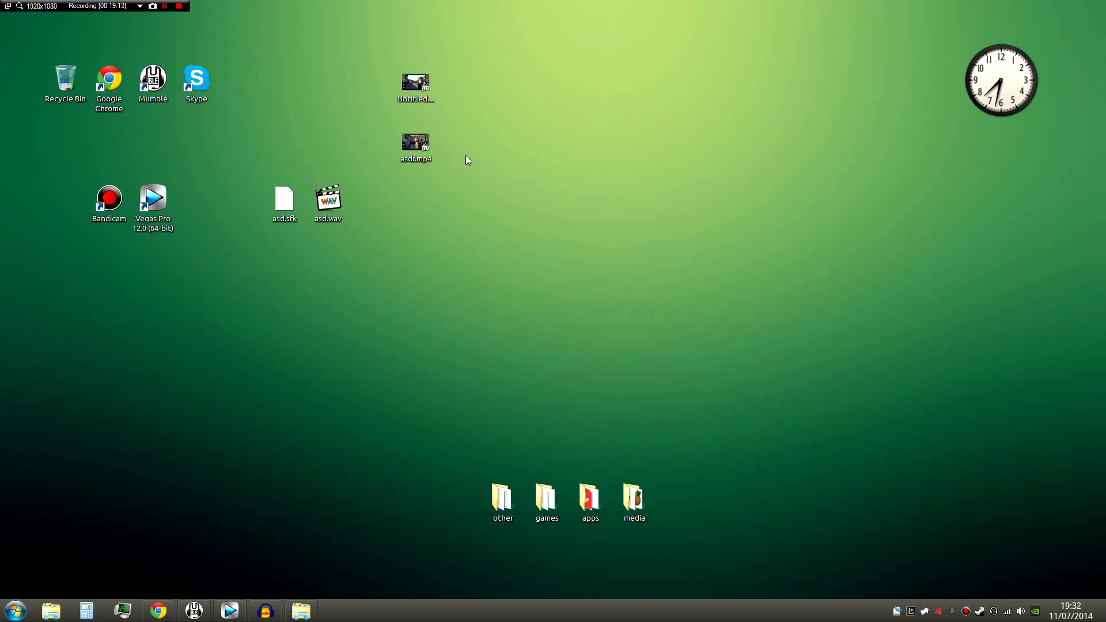
click(431, 152)
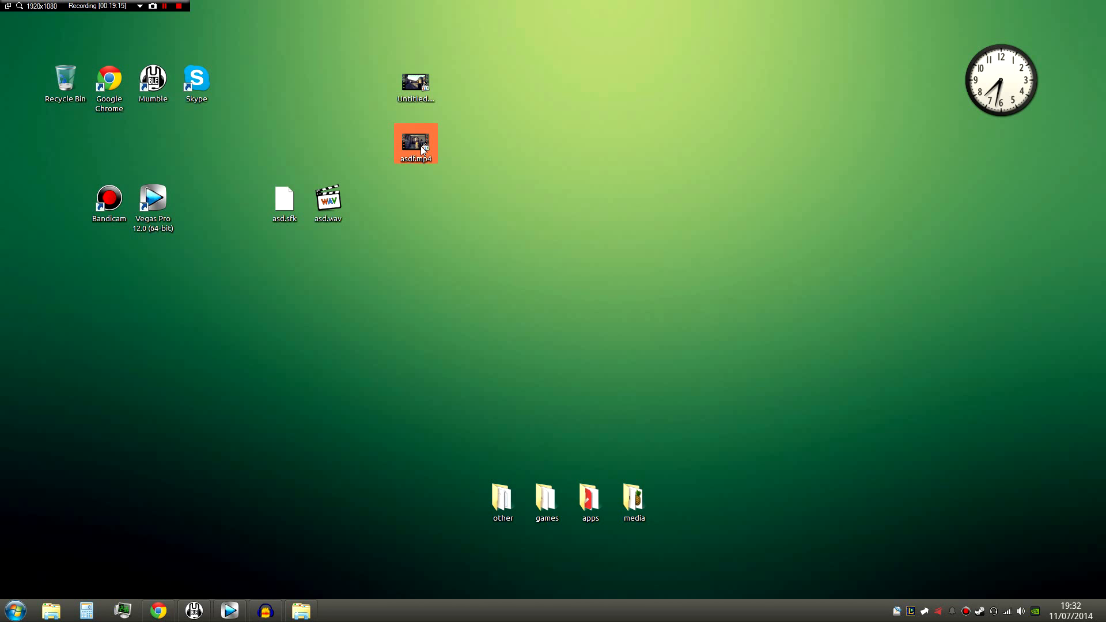